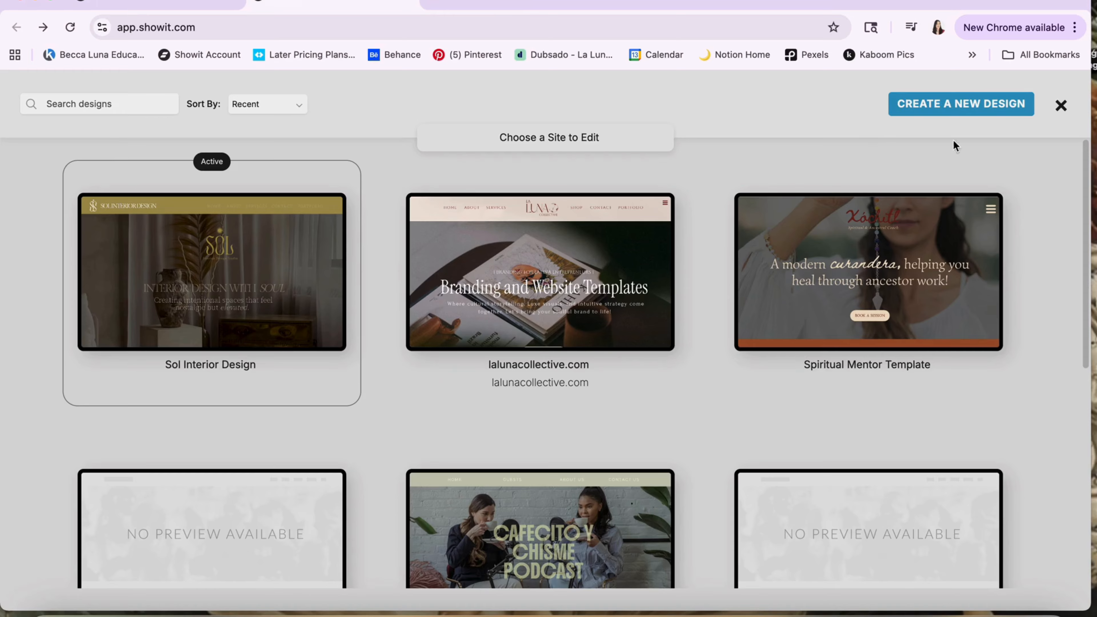
Open the form for adding a shared design to the library and close it without adding one
click(920, 110)
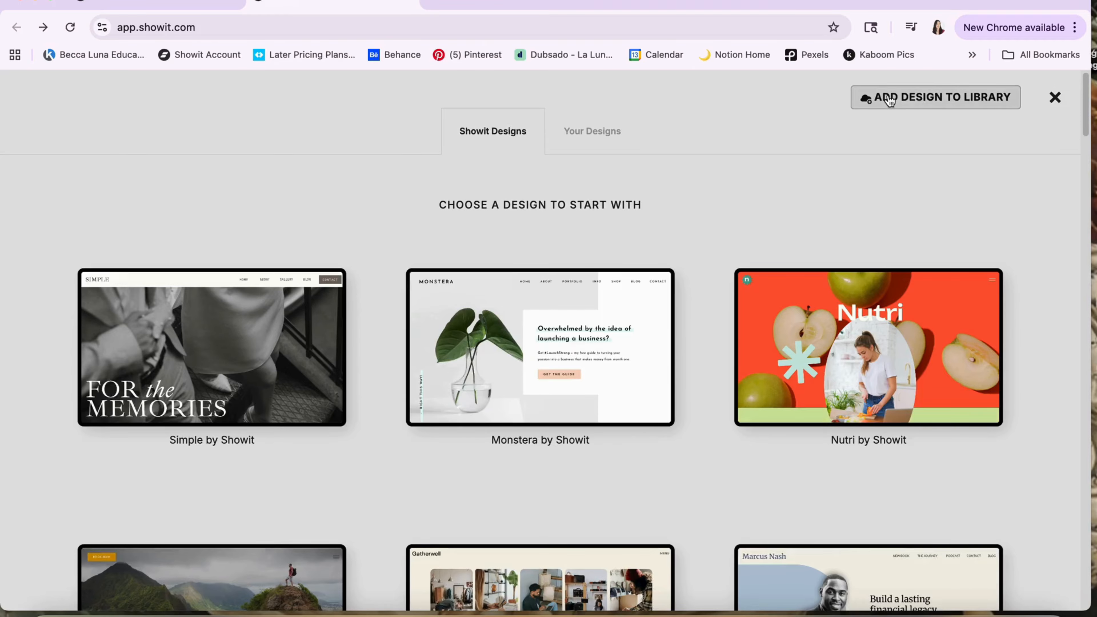
click(895, 108)
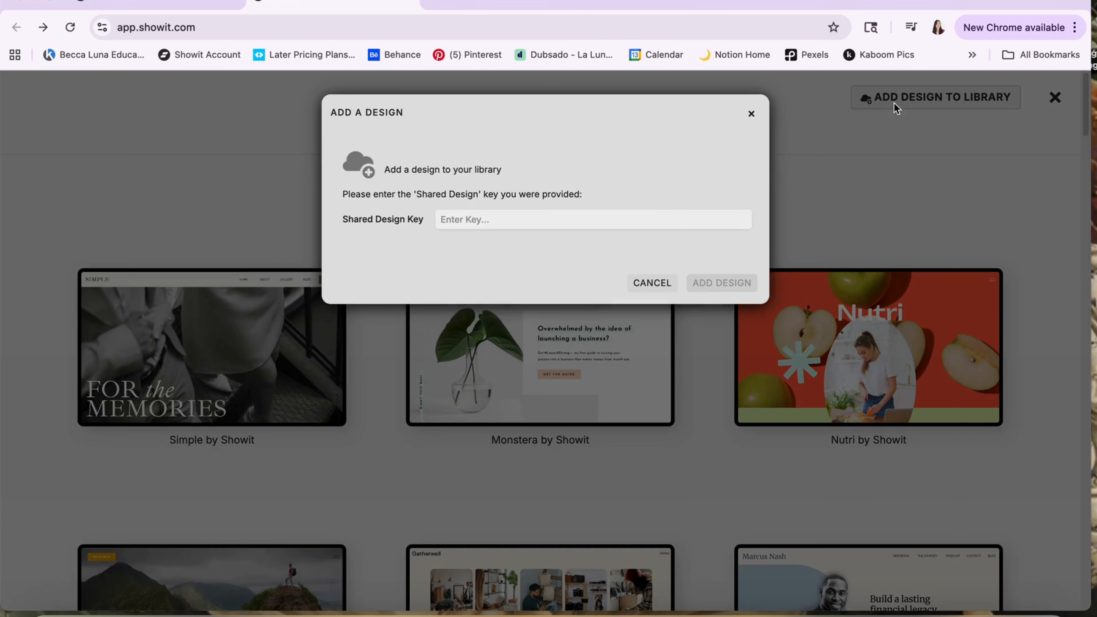
click(565, 220)
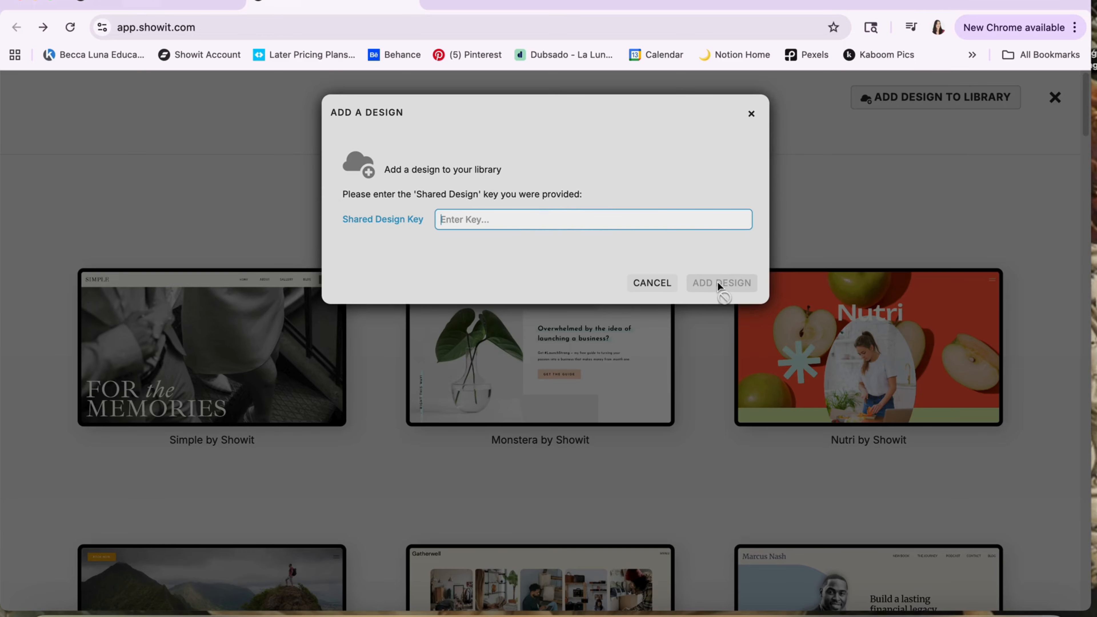
click(751, 113)
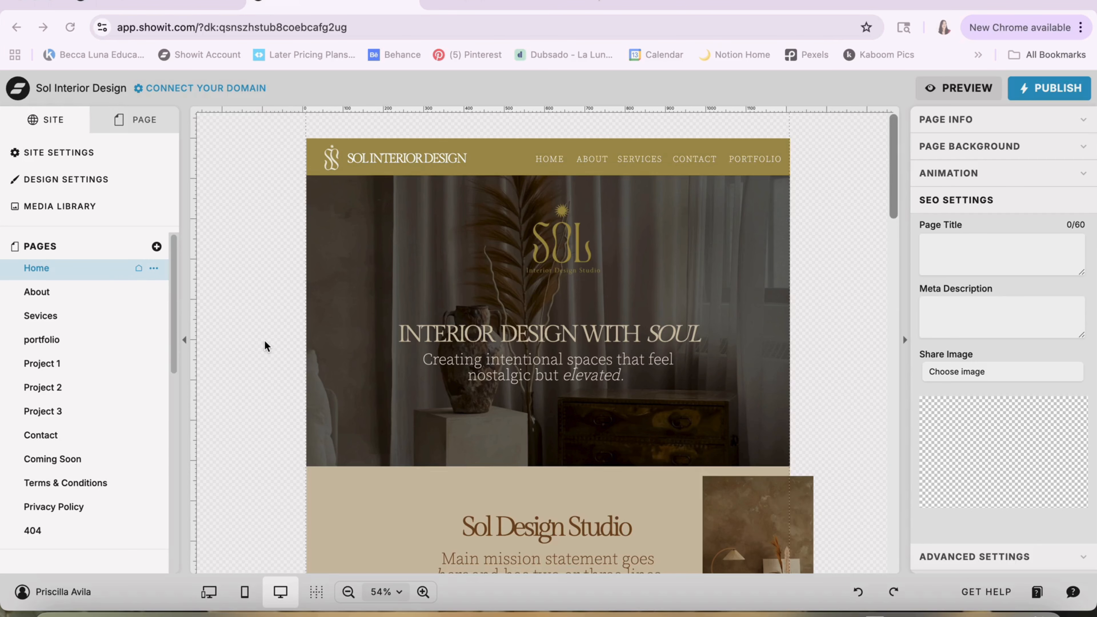
Look through the Home page's hero, mission statement and services sections, including the two images beside the mission statement
scroll(264, 340, down, 5)
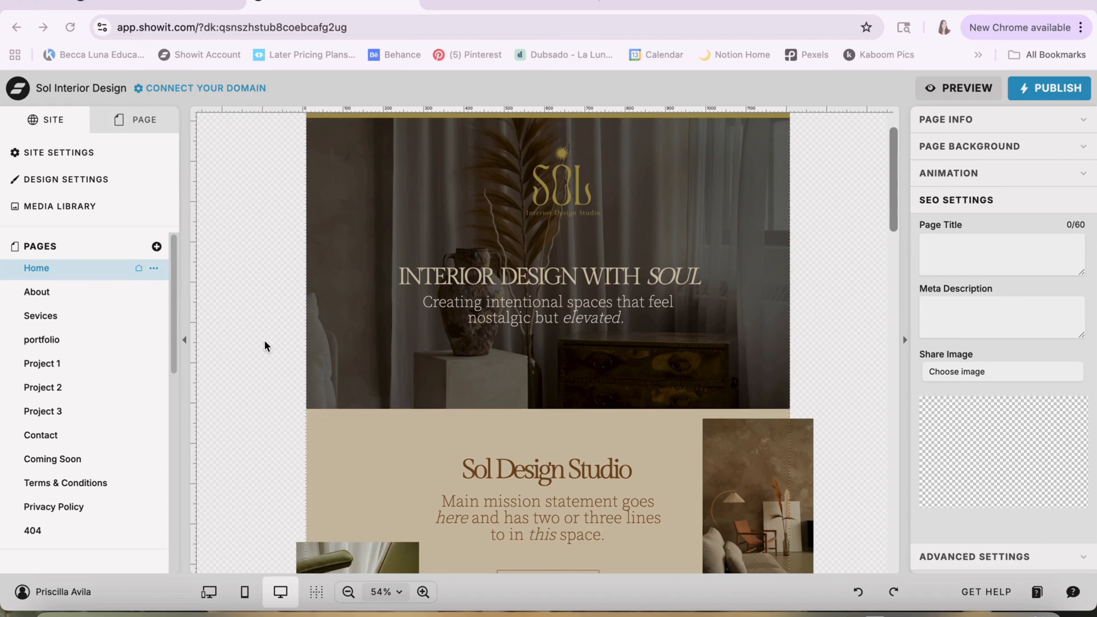
scroll(436, 316, down, 1)
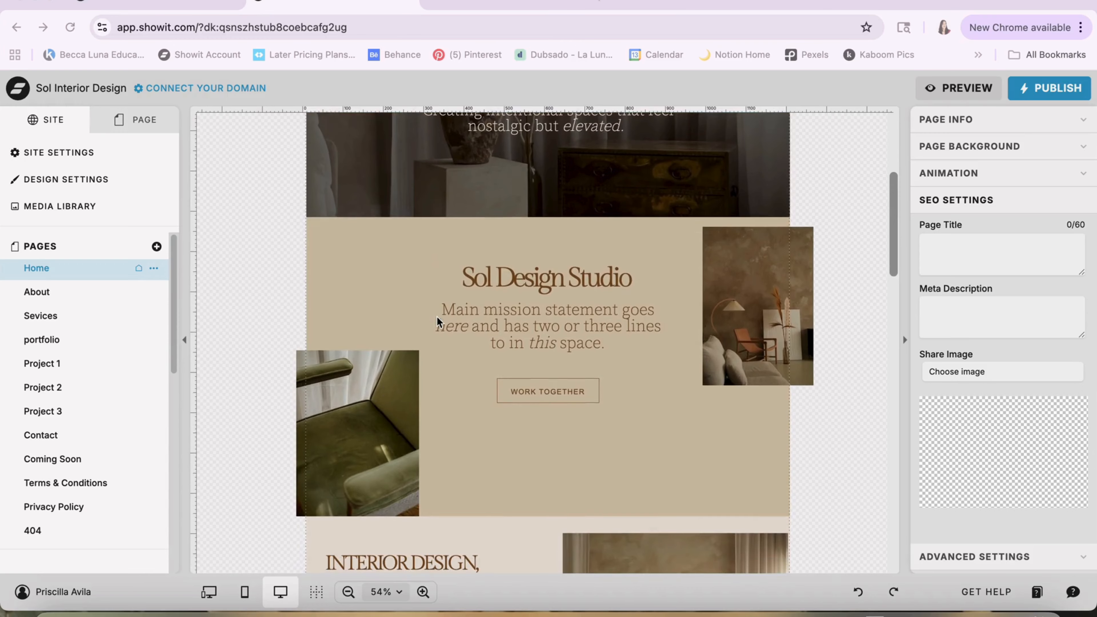
click(367, 413)
click(722, 288)
scroll(724, 293, down, 1)
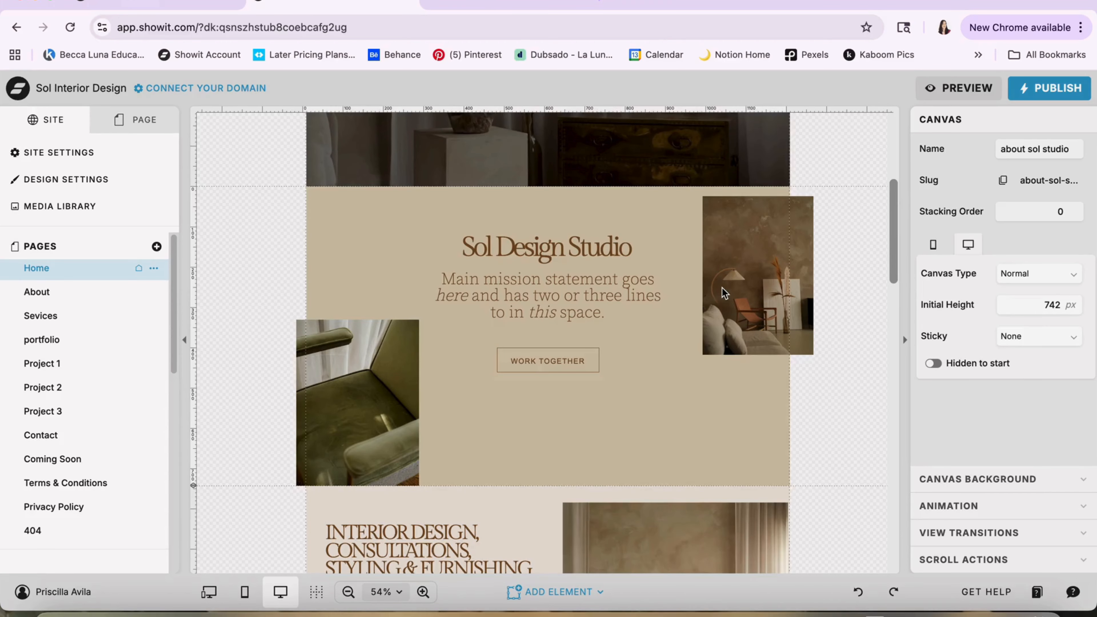
scroll(722, 288, down, 2)
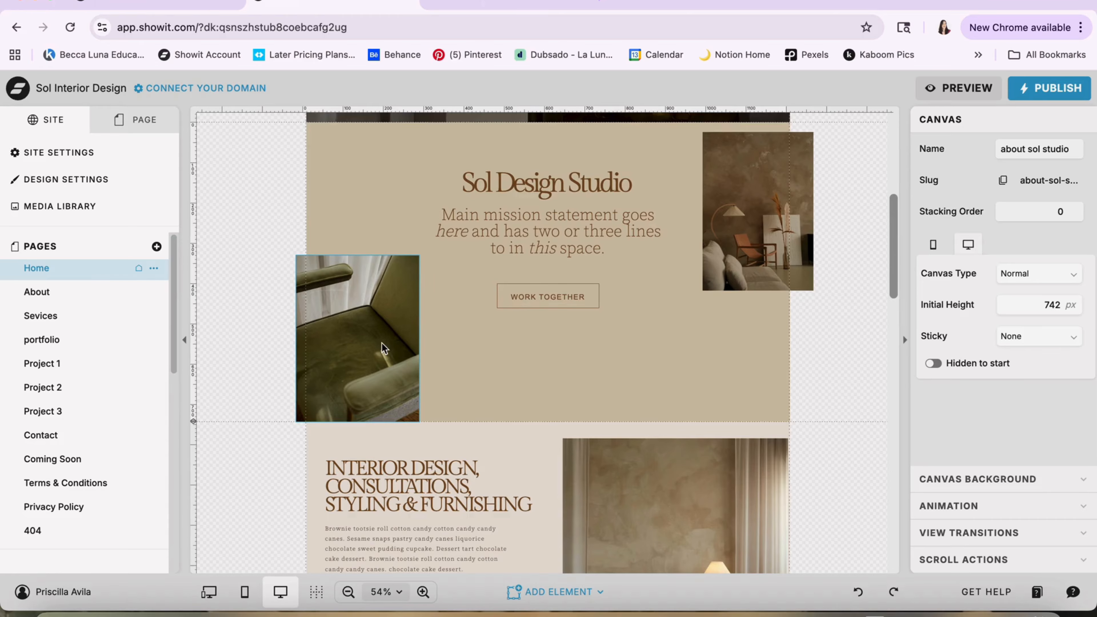
scroll(271, 309, up, 10)
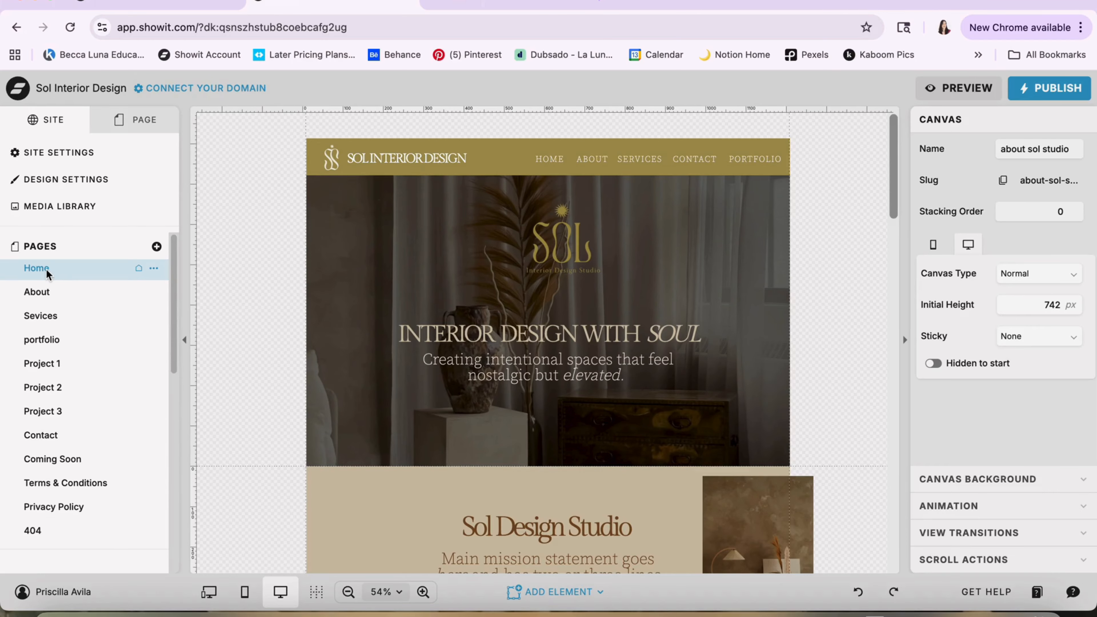
Browse the About, Sevices and portfolio pages, and look over the portfolio's tabbed projects section
click(41, 296)
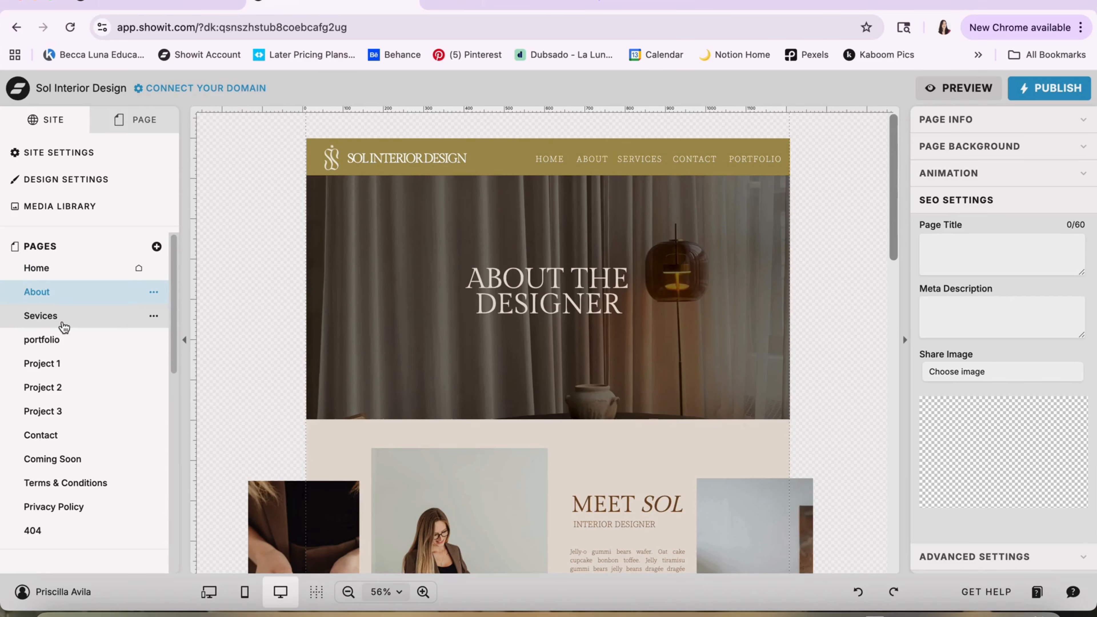
click(62, 321)
click(61, 339)
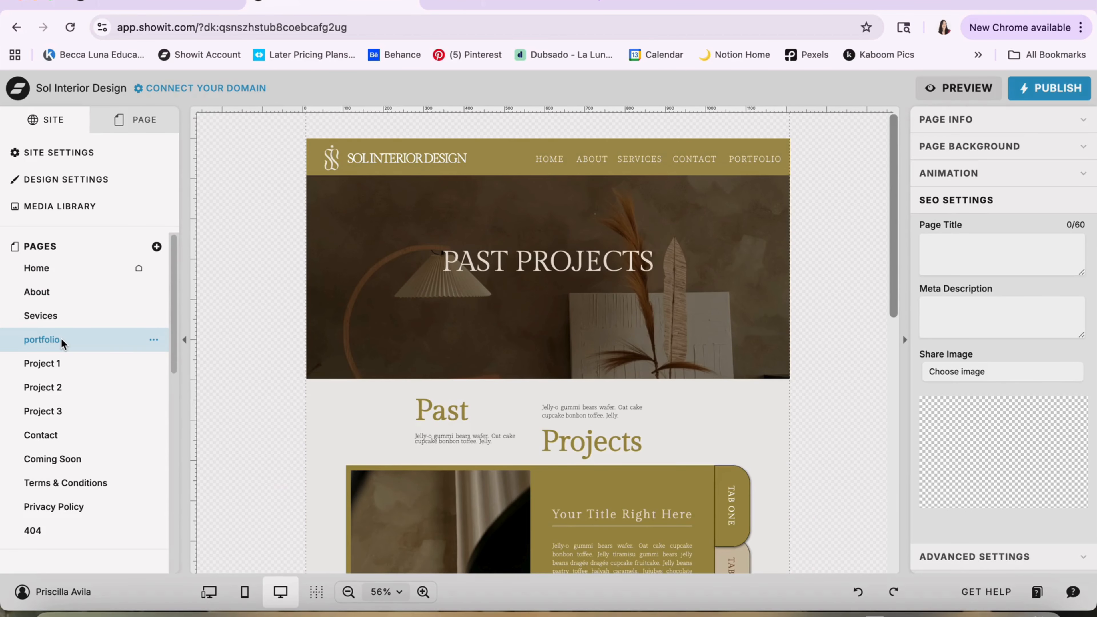
scroll(338, 385, down, 3)
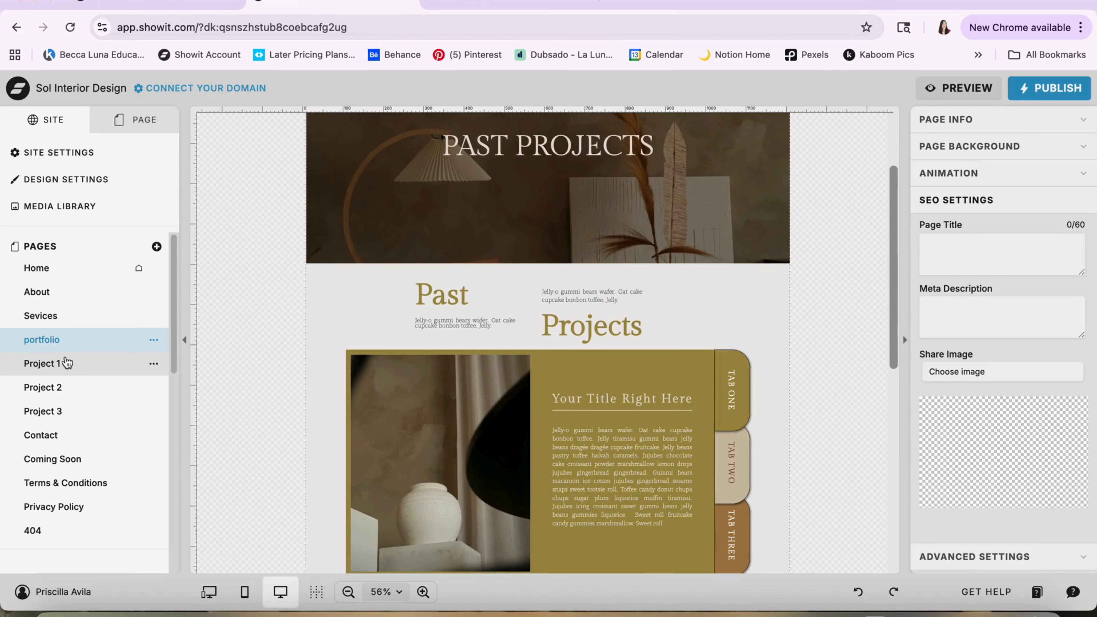
Open the Project 1 and Project 2 pages and examine Project 2's gallery and testimonial sections
click(67, 363)
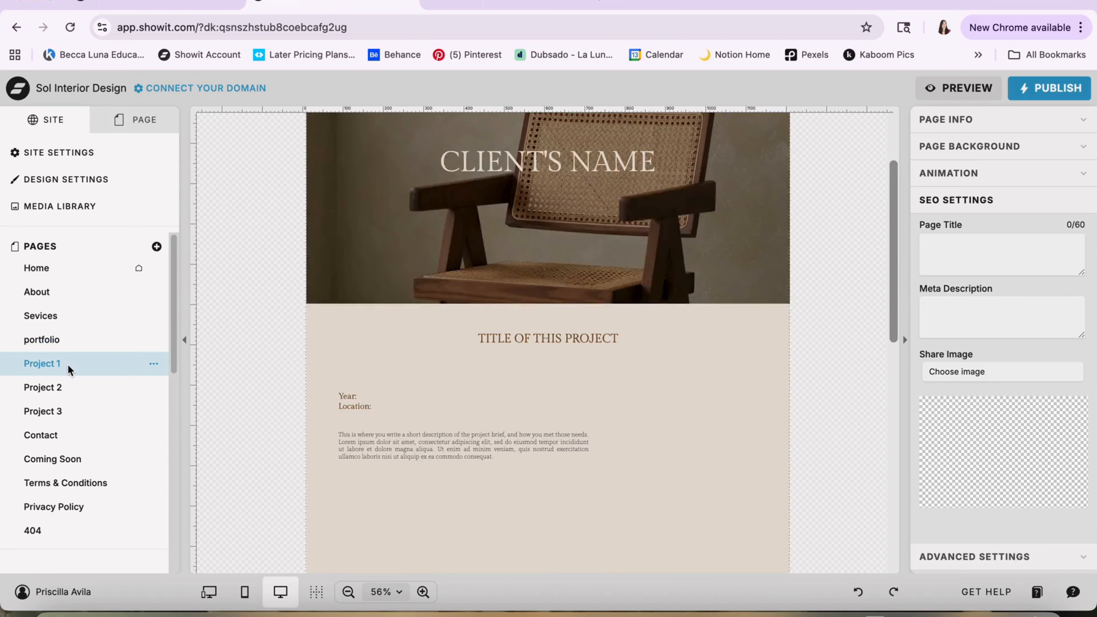
click(68, 388)
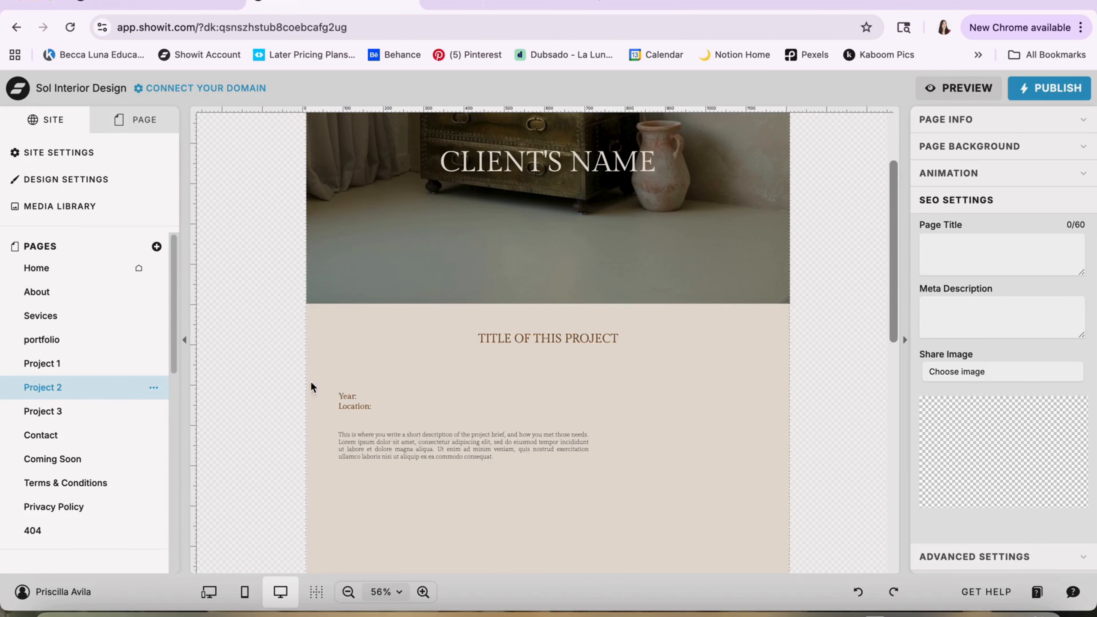
scroll(350, 380, down, 6)
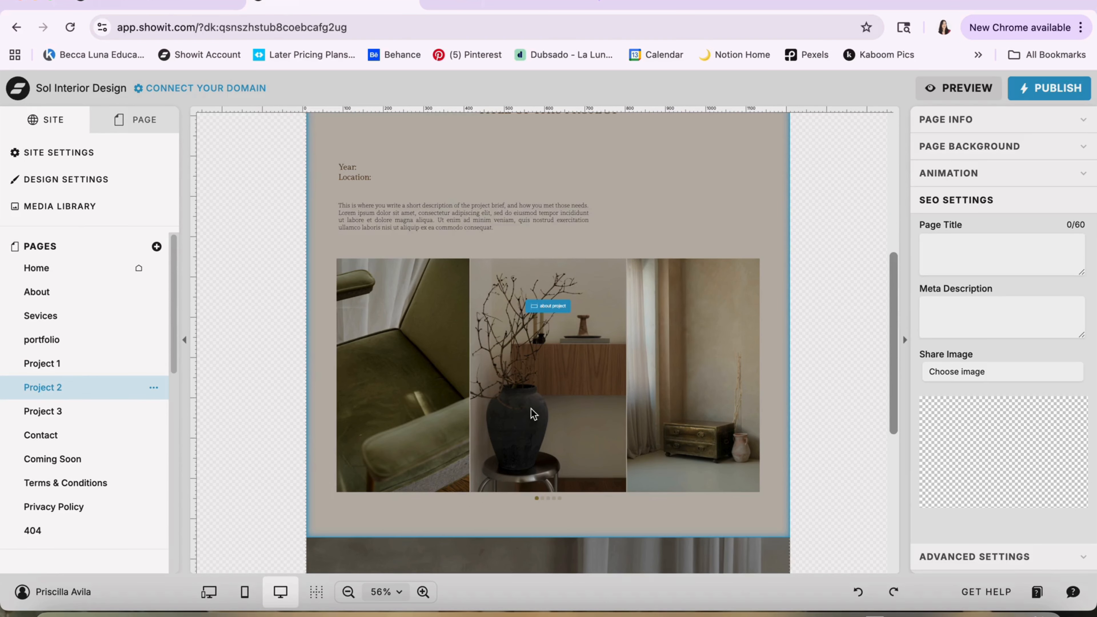
scroll(476, 277, down, 6)
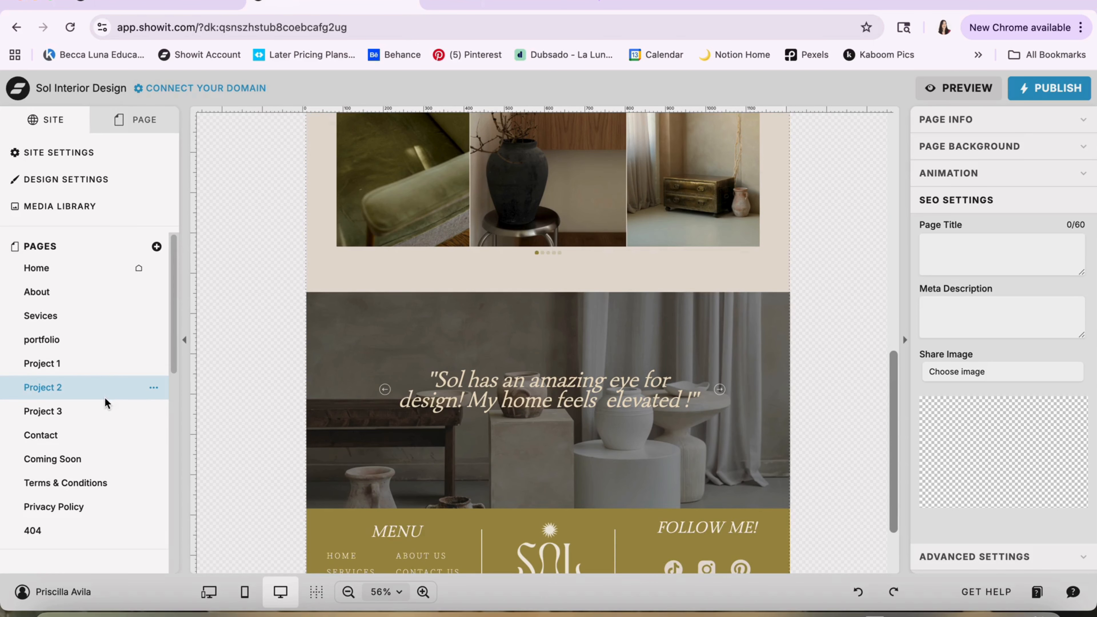
Open the Contact page and inspect the contact form's name, email, question and message fields and its submit text
click(54, 435)
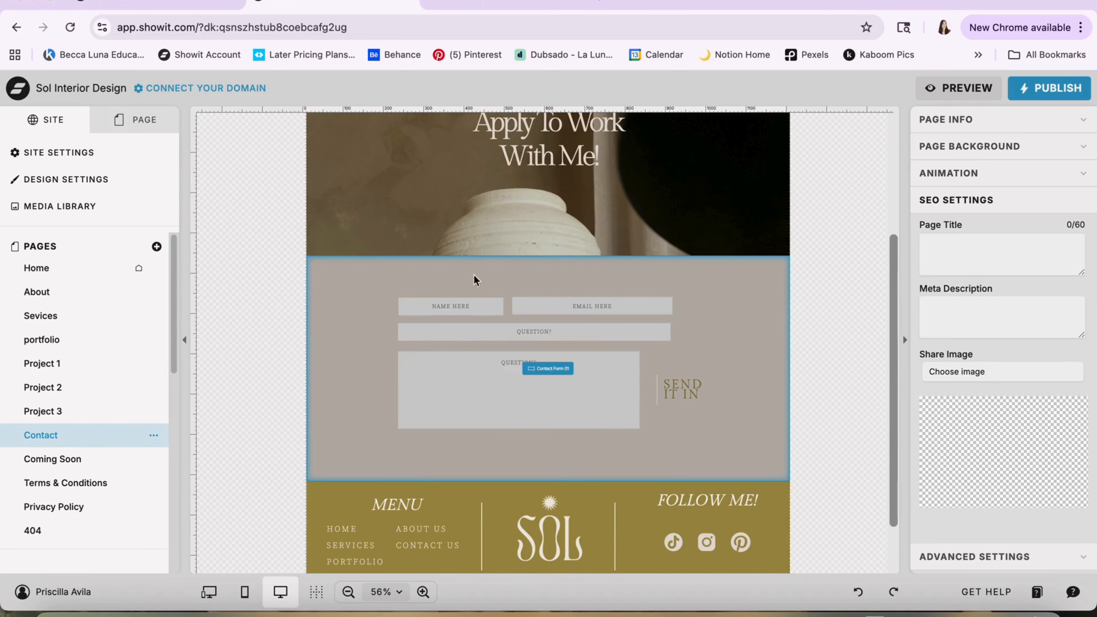
click(626, 376)
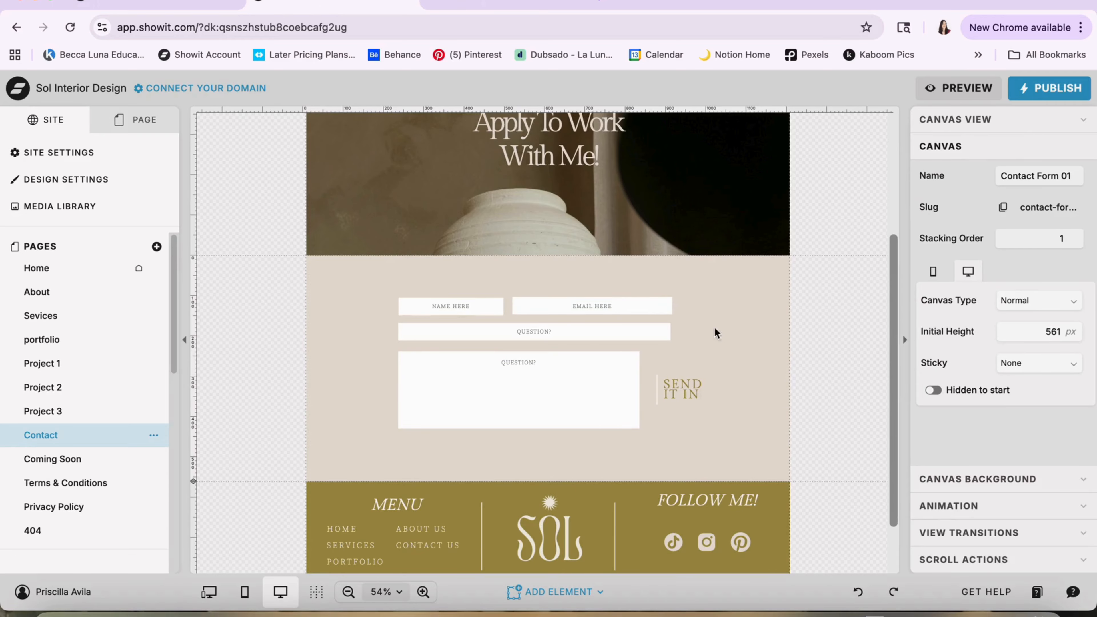
click(439, 316)
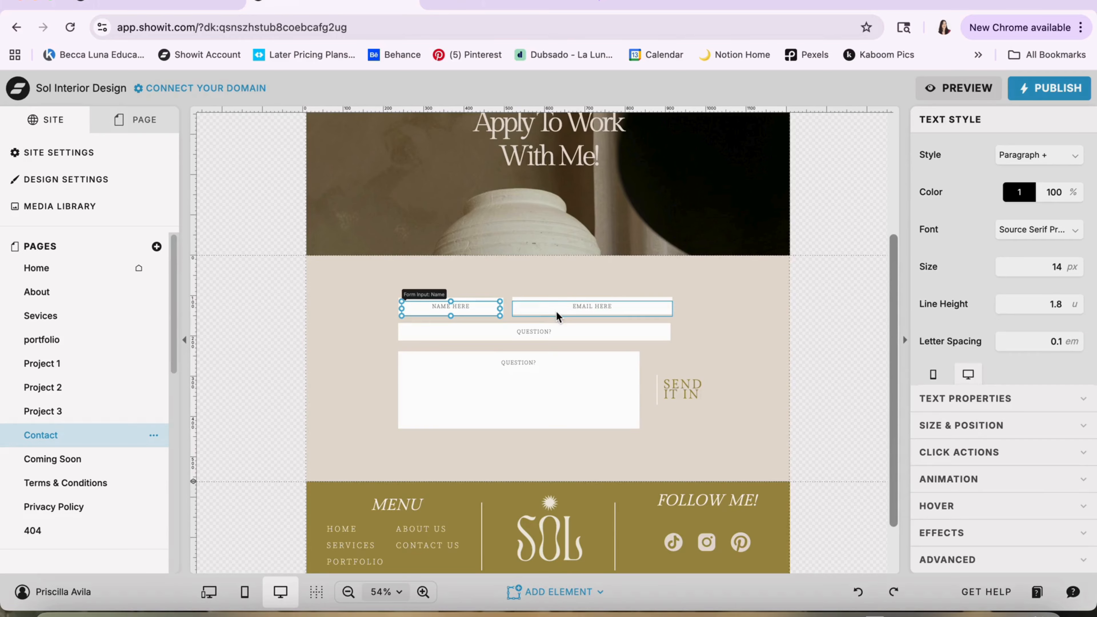
click(556, 310)
click(538, 332)
click(516, 372)
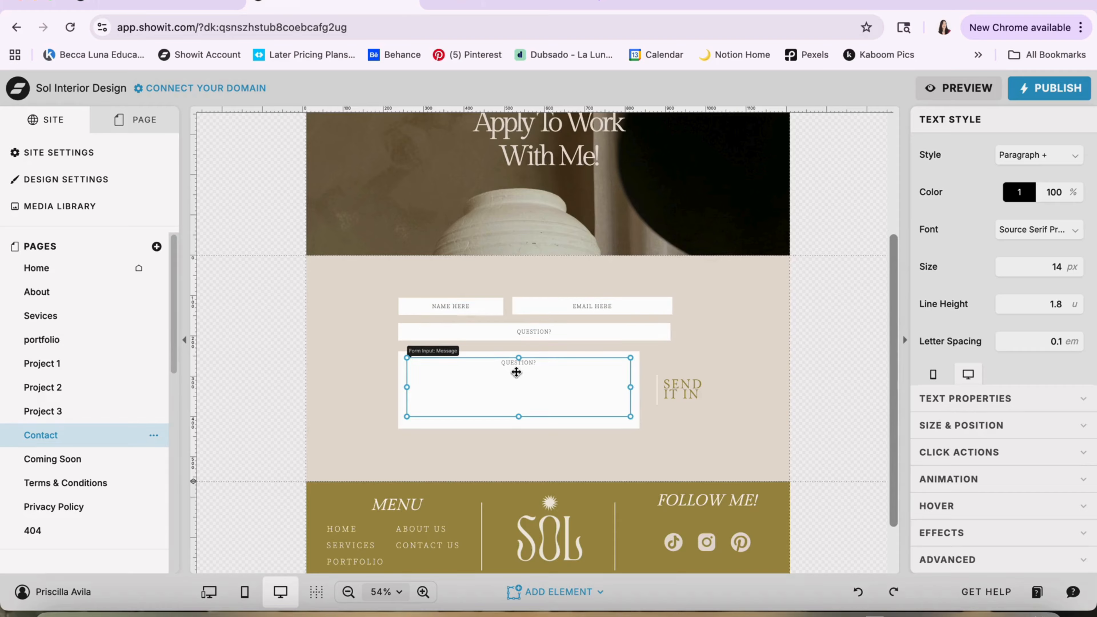
click(688, 391)
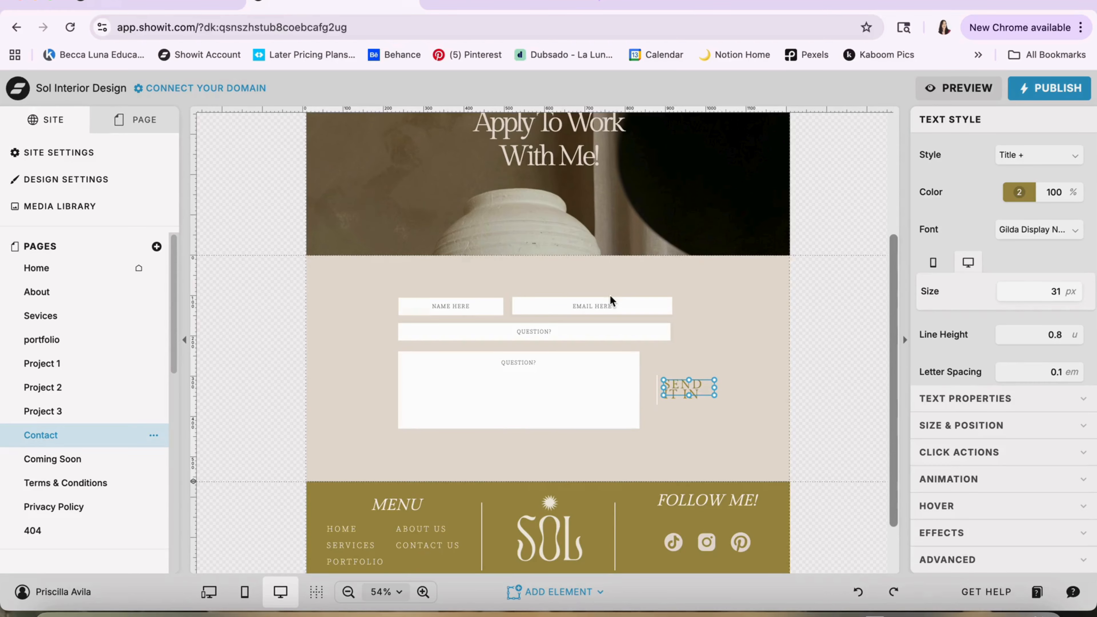
click(724, 327)
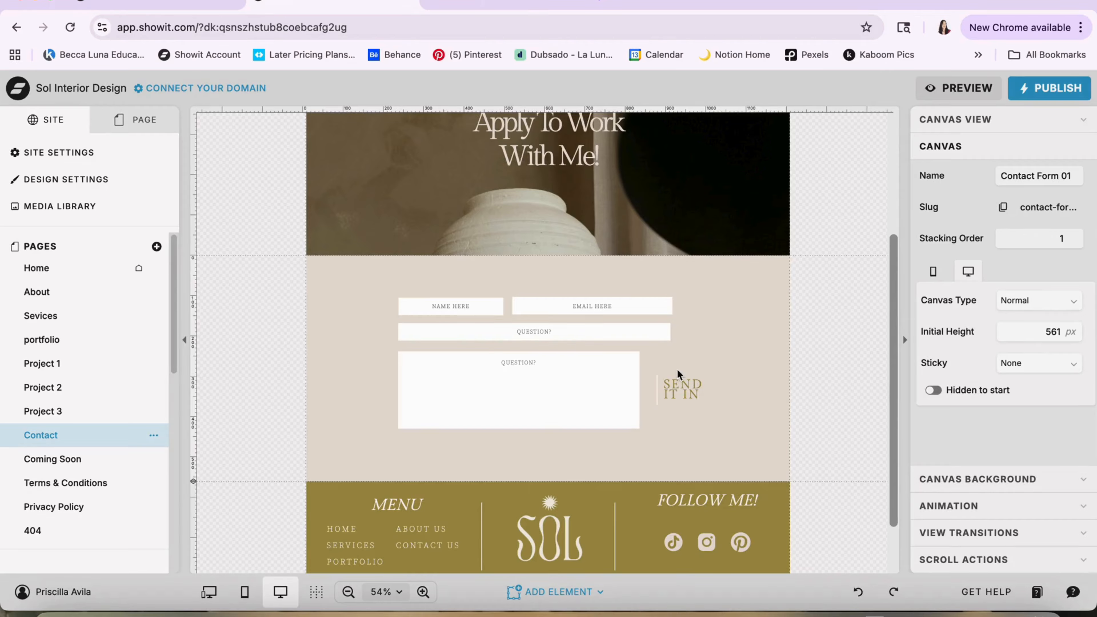
Try adding an Embed Code element with custom code to the contact form canvas, and delete the element
click(550, 591)
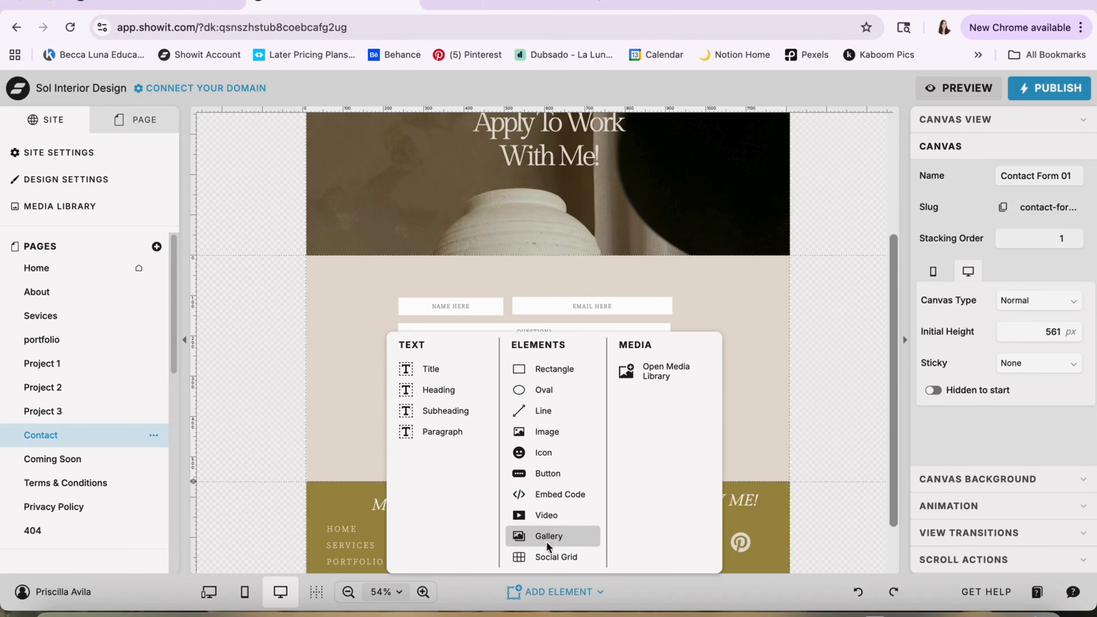
click(572, 496)
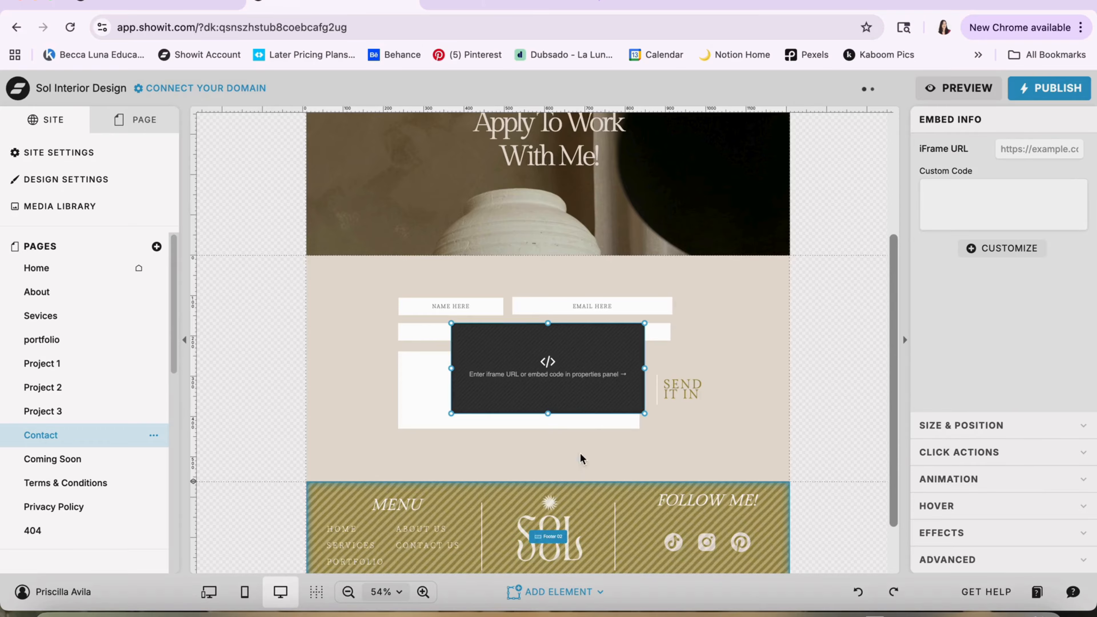
click(1013, 193)
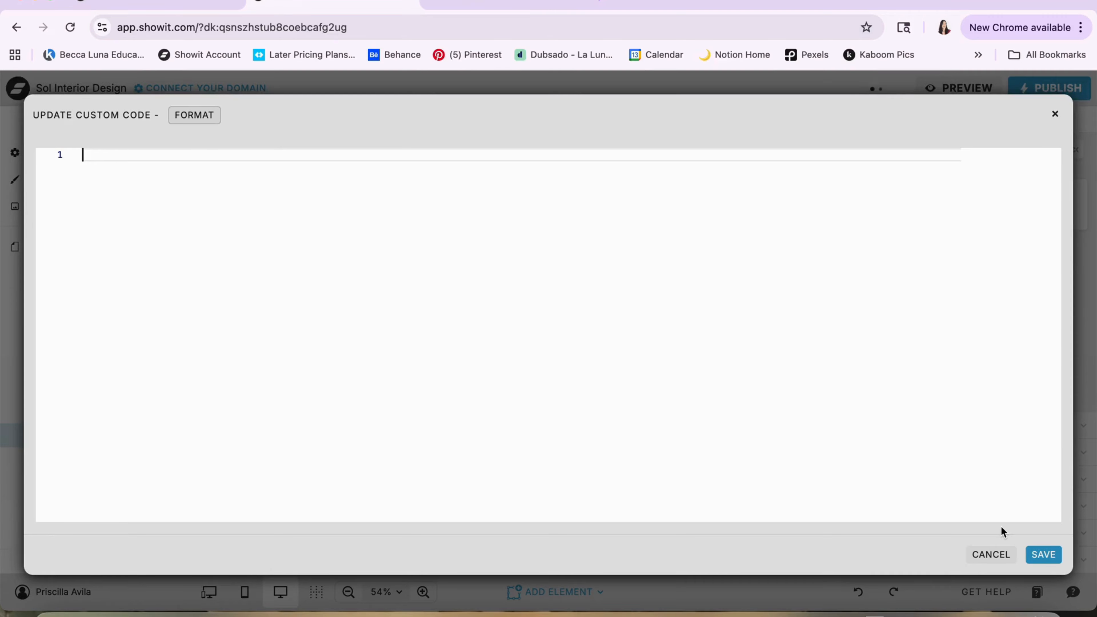
click(991, 555)
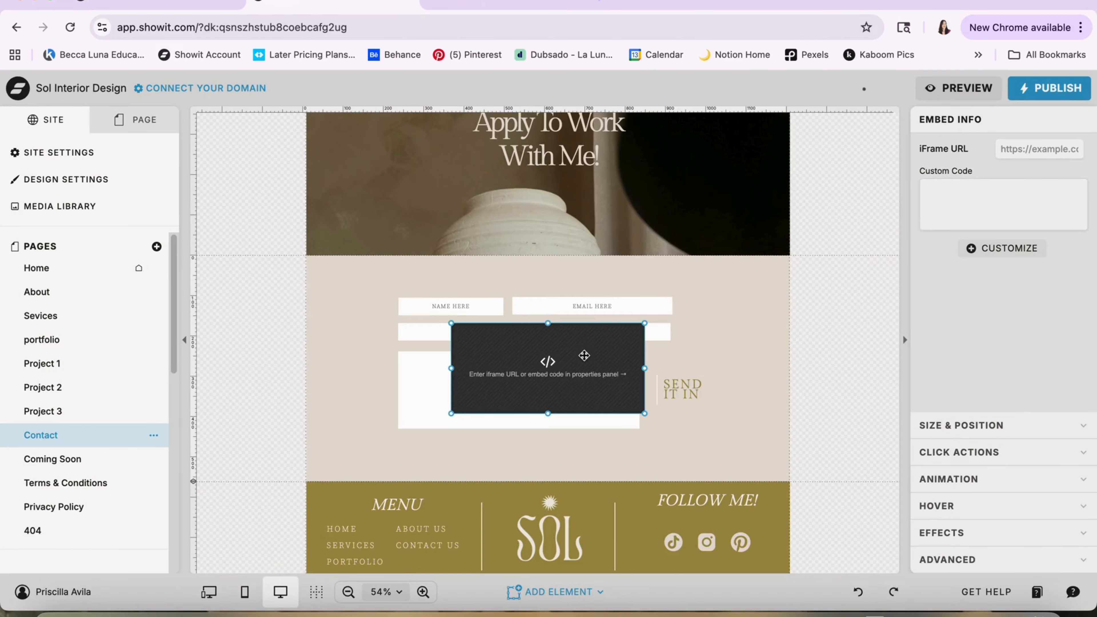
key(Delete)
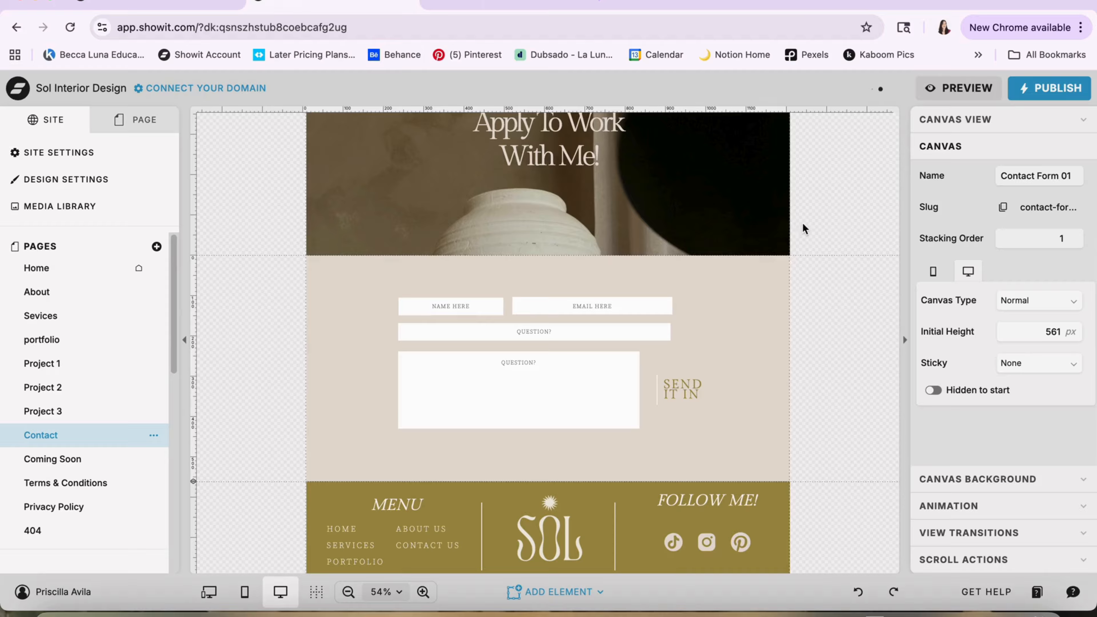
Look at the Coming Soon and Terms & Conditions pages, and select the placeholder text block for the terms
scroll(747, 328, up, 5)
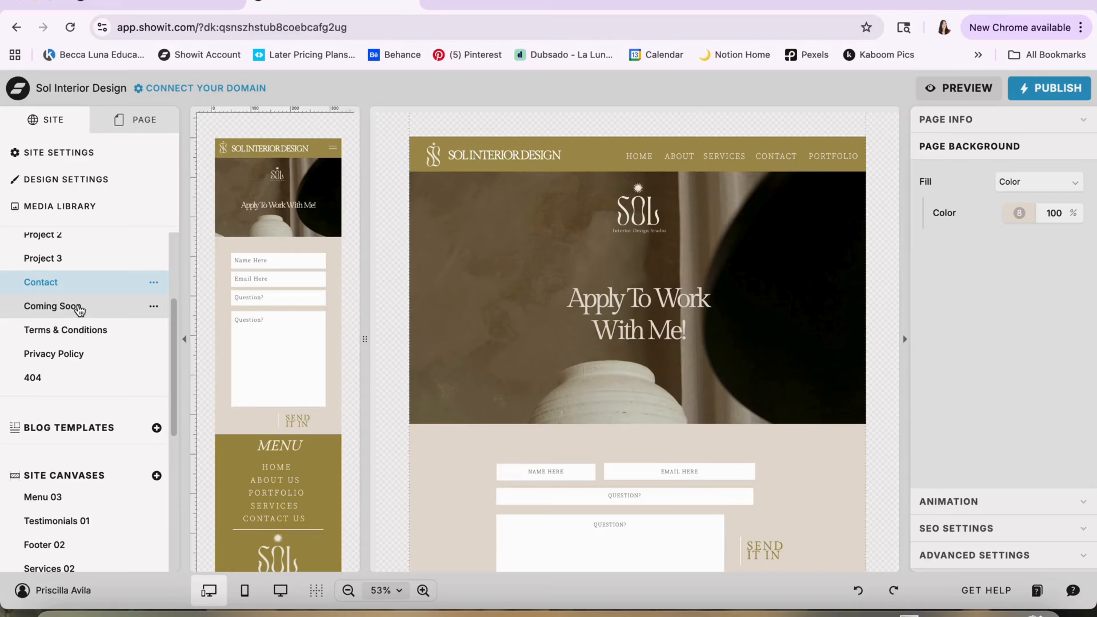
click(74, 306)
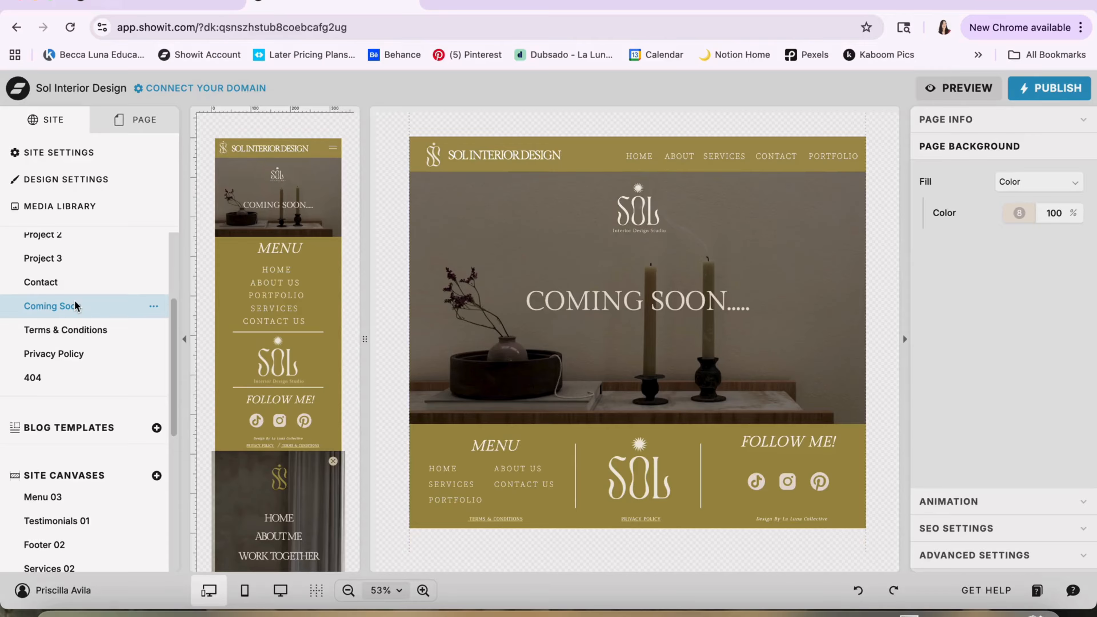
click(65, 332)
scroll(423, 384, down, 3)
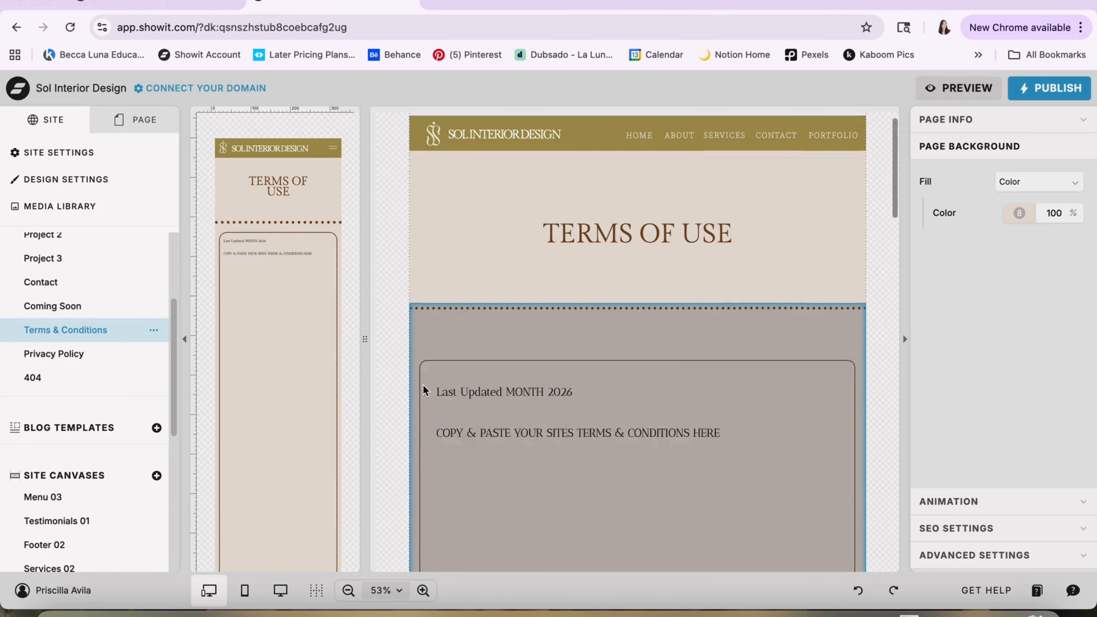
click(531, 363)
click(530, 317)
scroll(530, 318, down, 2)
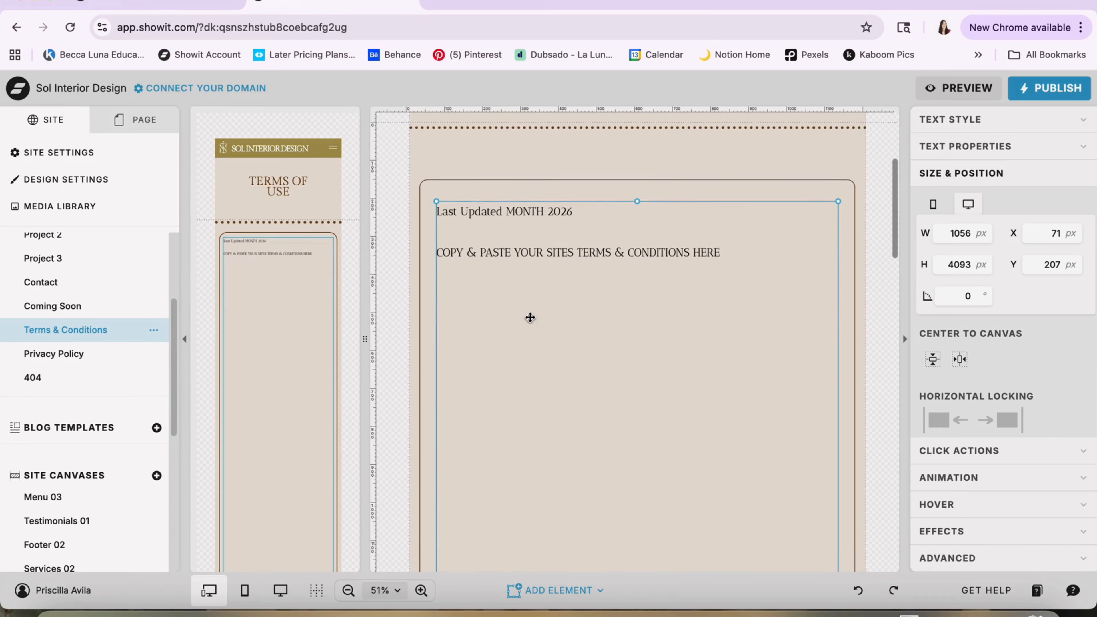
View the Privacy Policy and 404 pages, and return to the Home and About pages
click(85, 352)
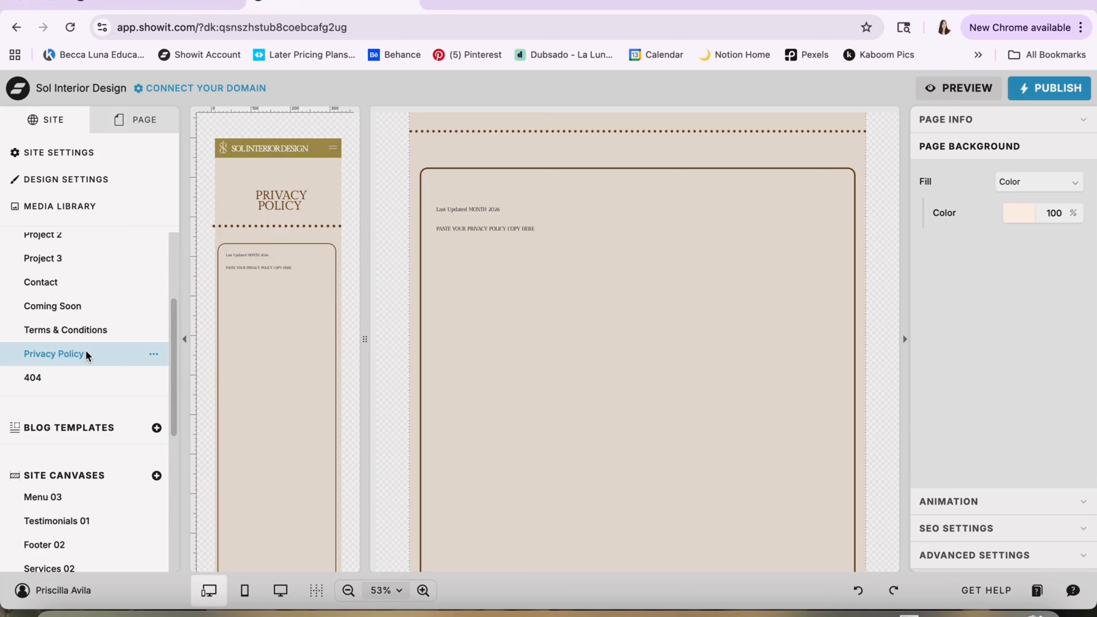
click(62, 381)
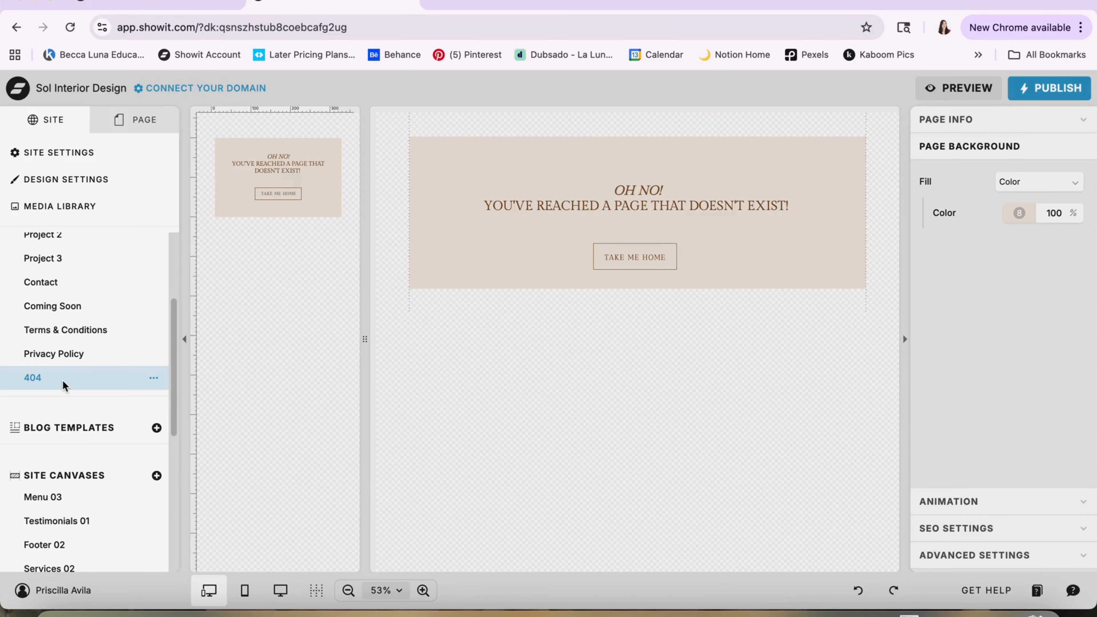
scroll(62, 380, up, 5)
click(64, 269)
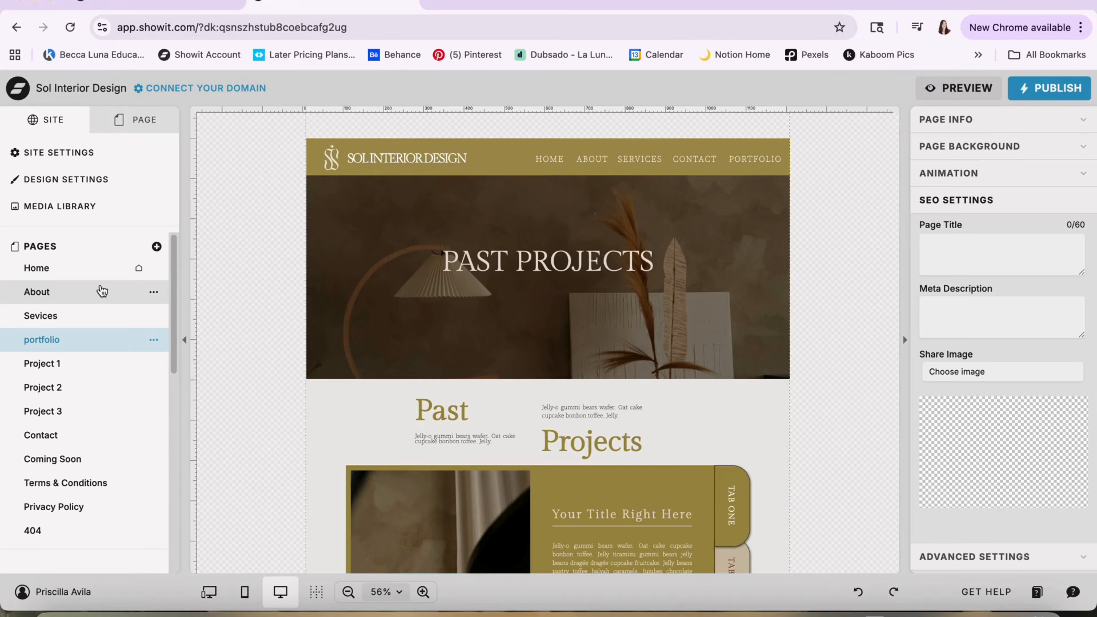
click(101, 291)
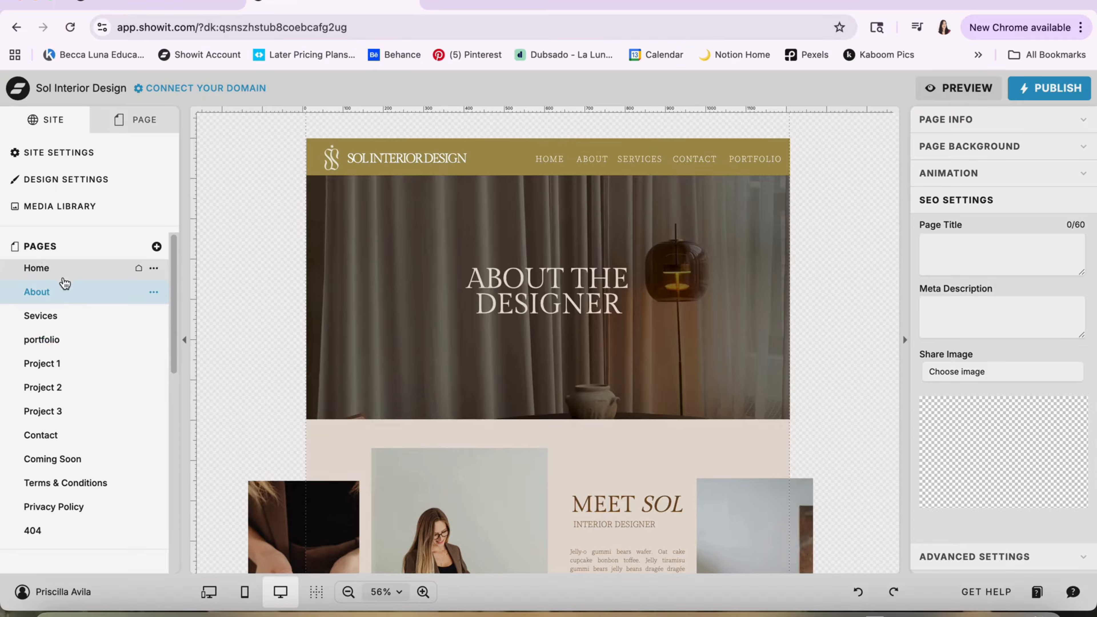
Show the Home page's canvas list and inspect the Menu 03, Main Header 04 and About 04 canvases
click(64, 277)
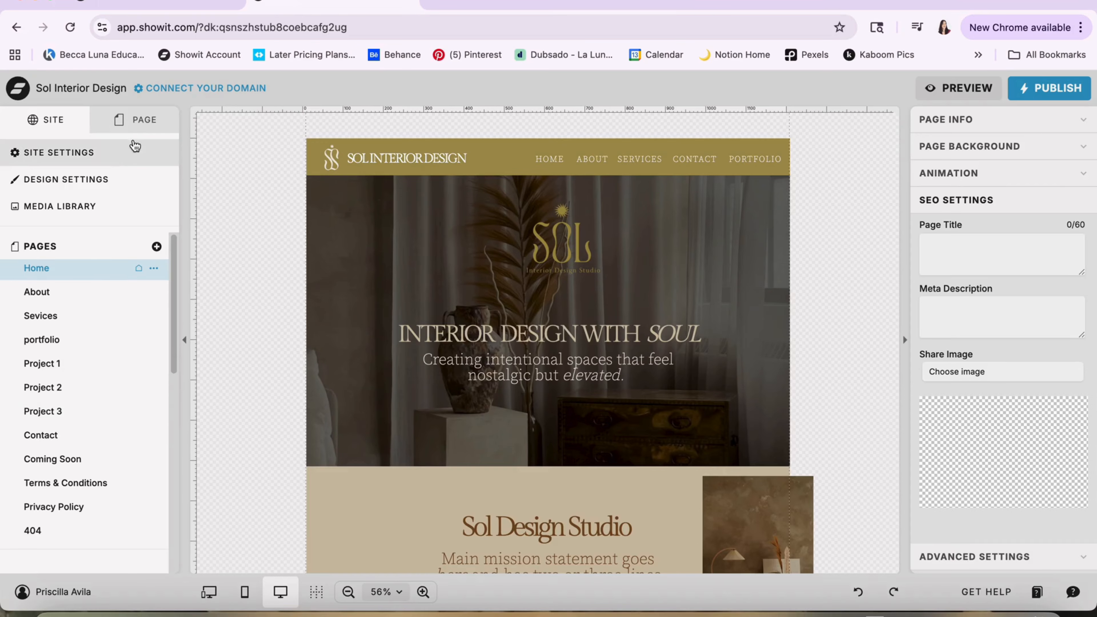
click(141, 121)
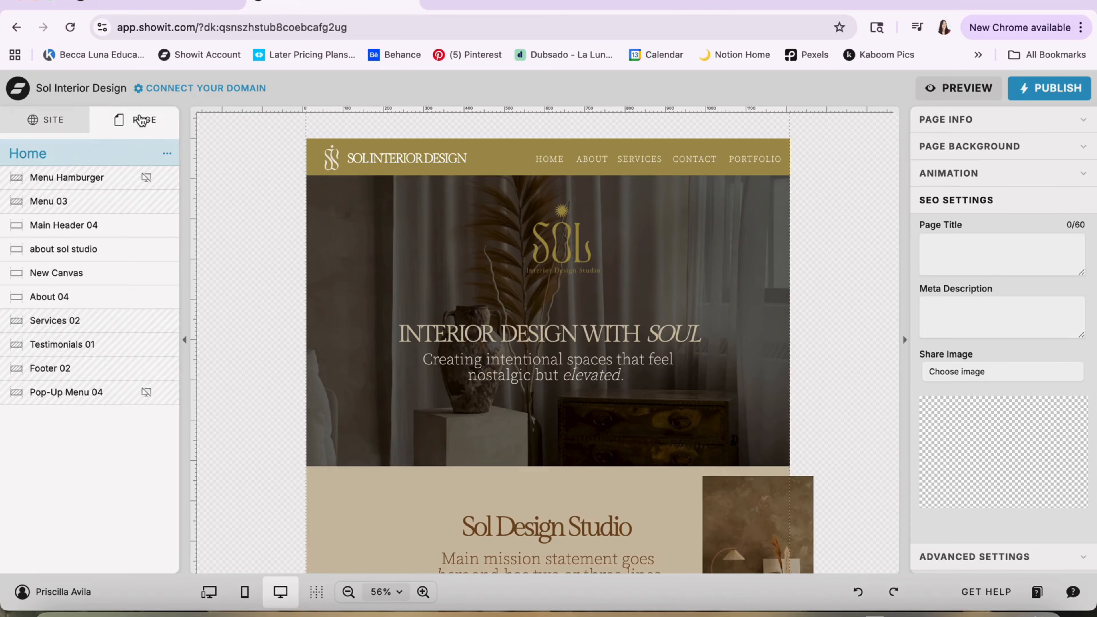
click(77, 207)
click(79, 230)
click(78, 269)
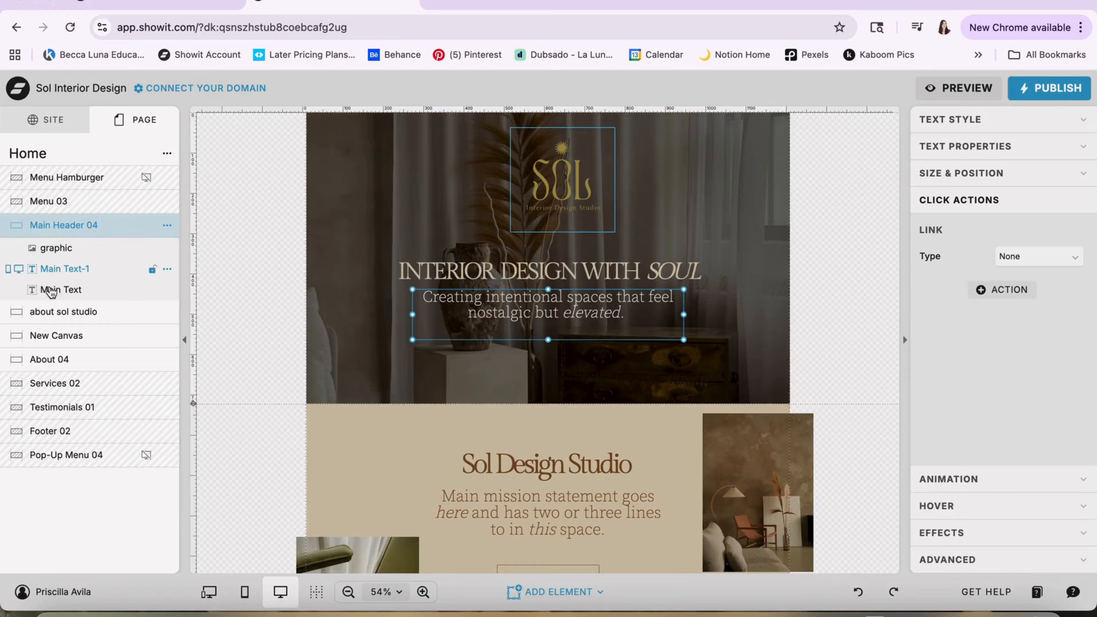
click(49, 358)
On the About page, try placing the Footer 02 canvas above the create magic with canvas, and restore the original order
click(52, 120)
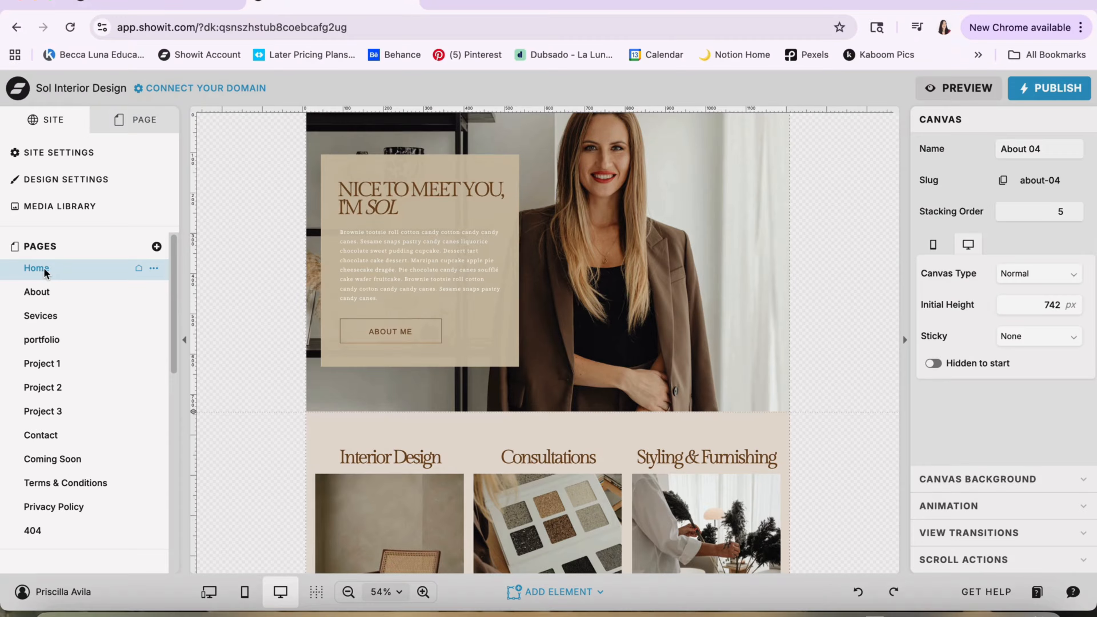
click(53, 300)
mouse_move(63, 294)
mouse_down()
mouse_move(59, 326)
mouse_move(58, 284)
mouse_up()
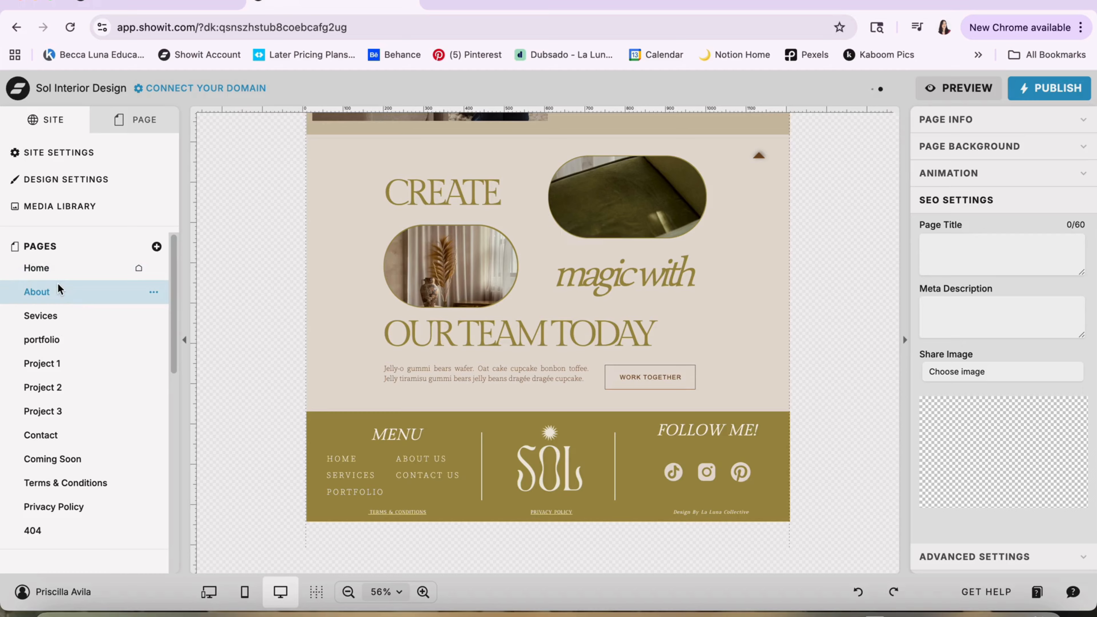
click(138, 126)
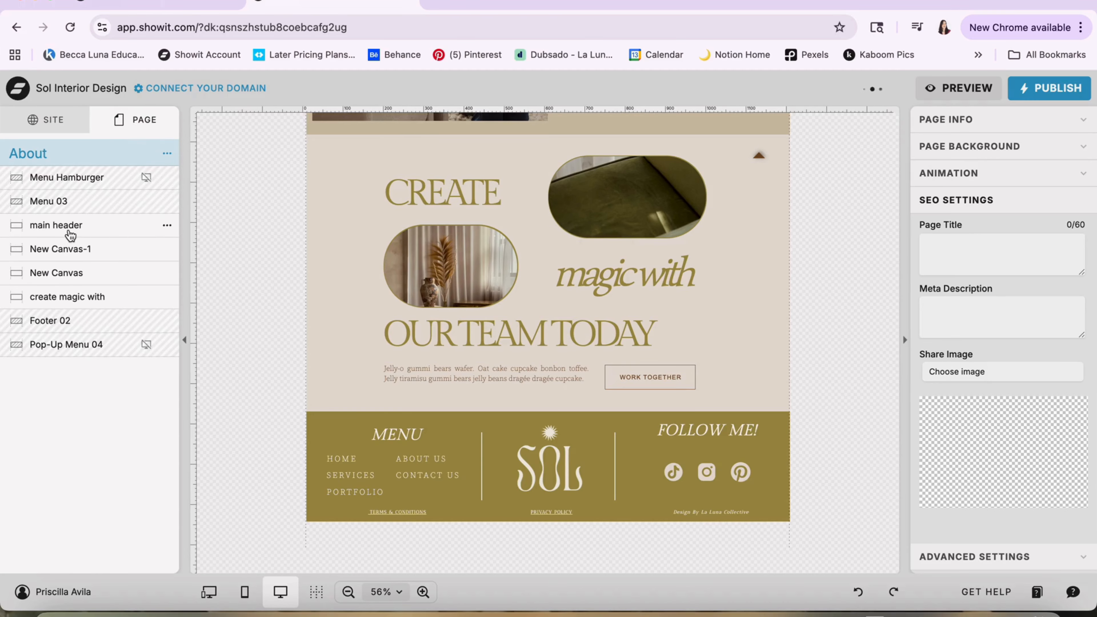
click(79, 320)
drag(80, 320, 79, 289)
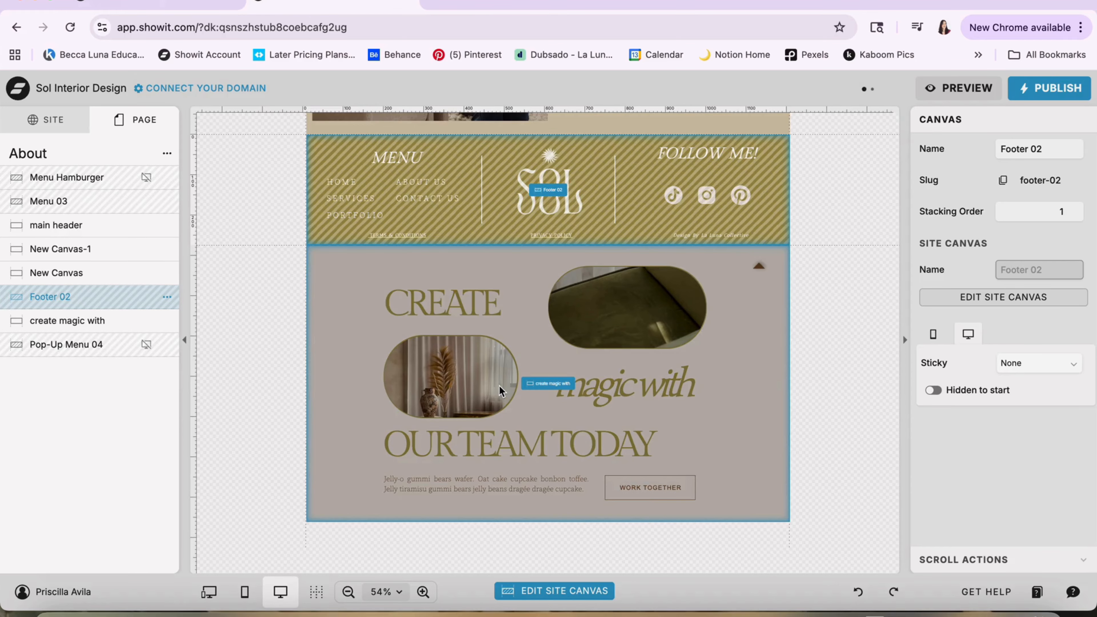
drag(136, 302, 134, 327)
scroll(440, 410, up, 10)
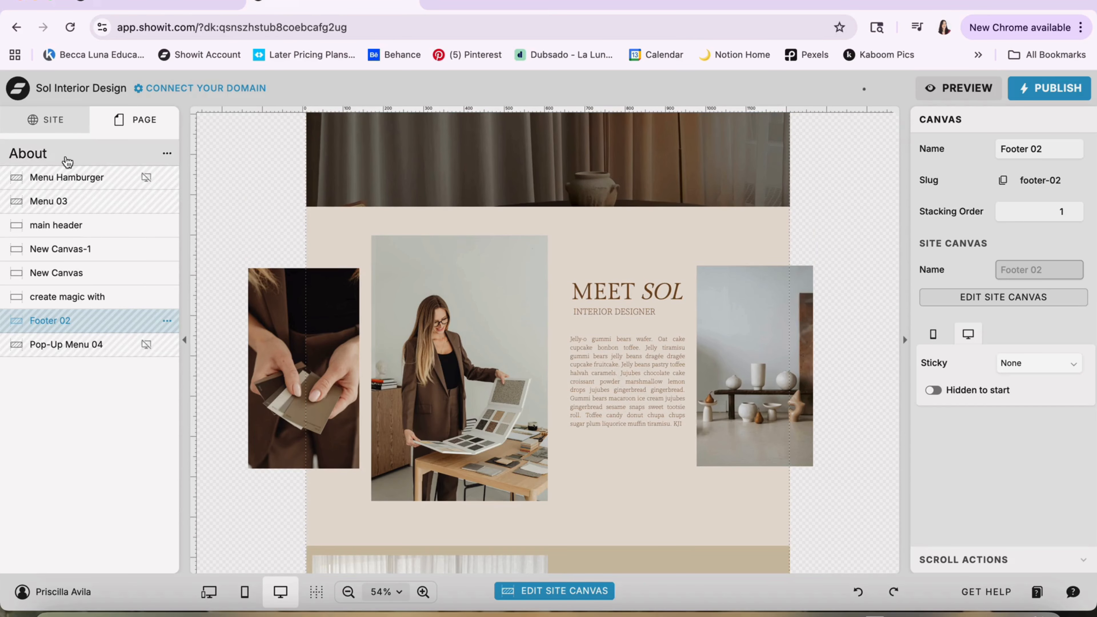
click(168, 154)
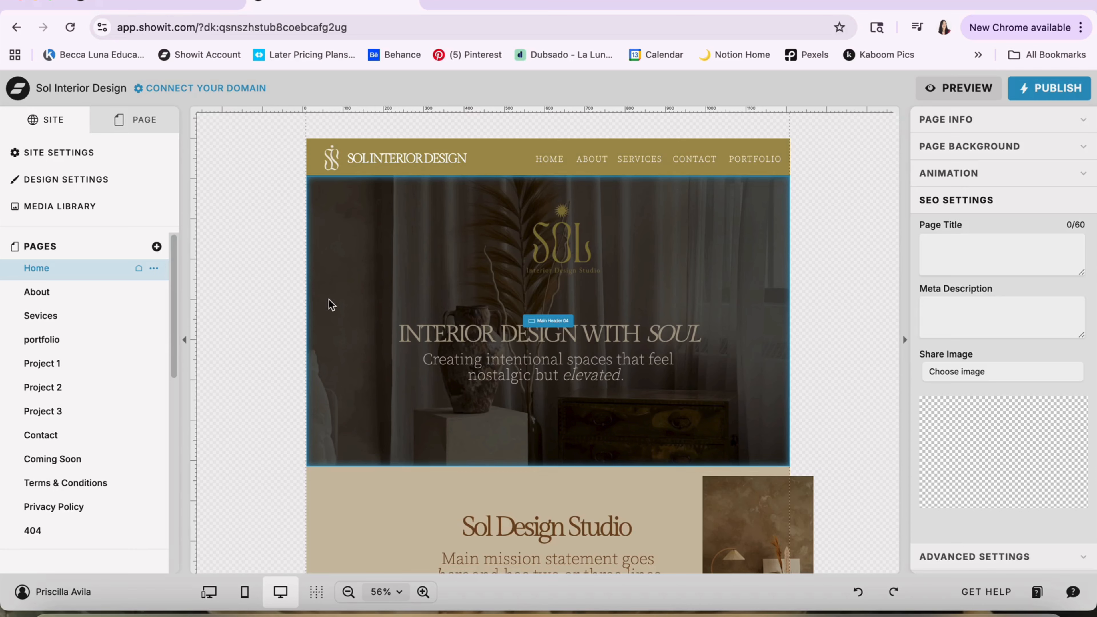
Select the Home page's Main Header 04, about sol studio and New Canvas sections, and look through the page down to the footer
click(344, 259)
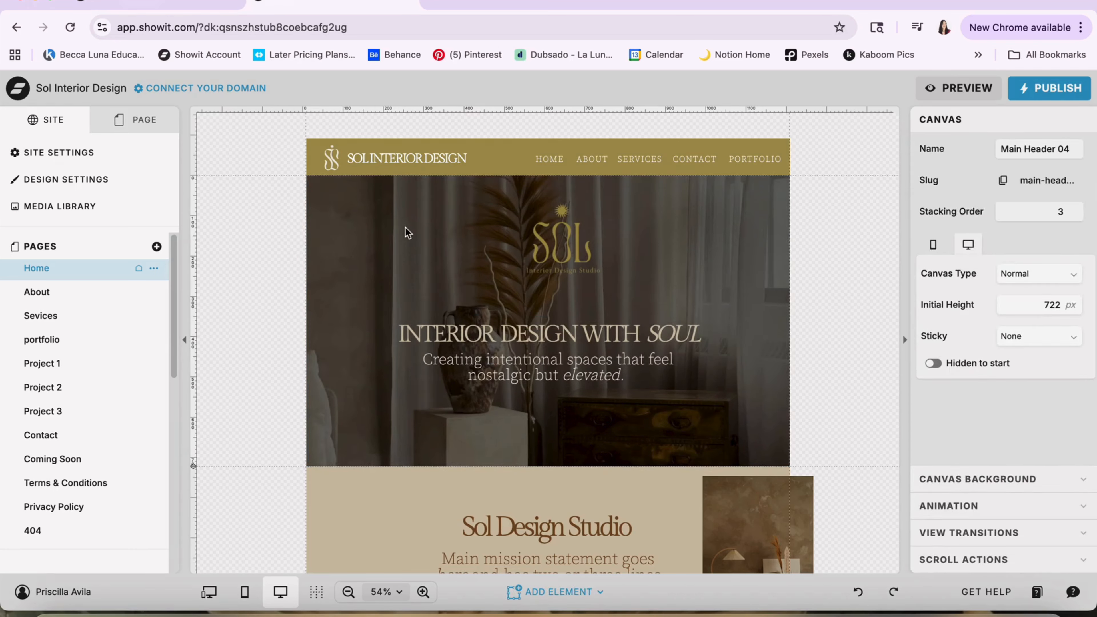
click(353, 490)
scroll(353, 492, down, 8)
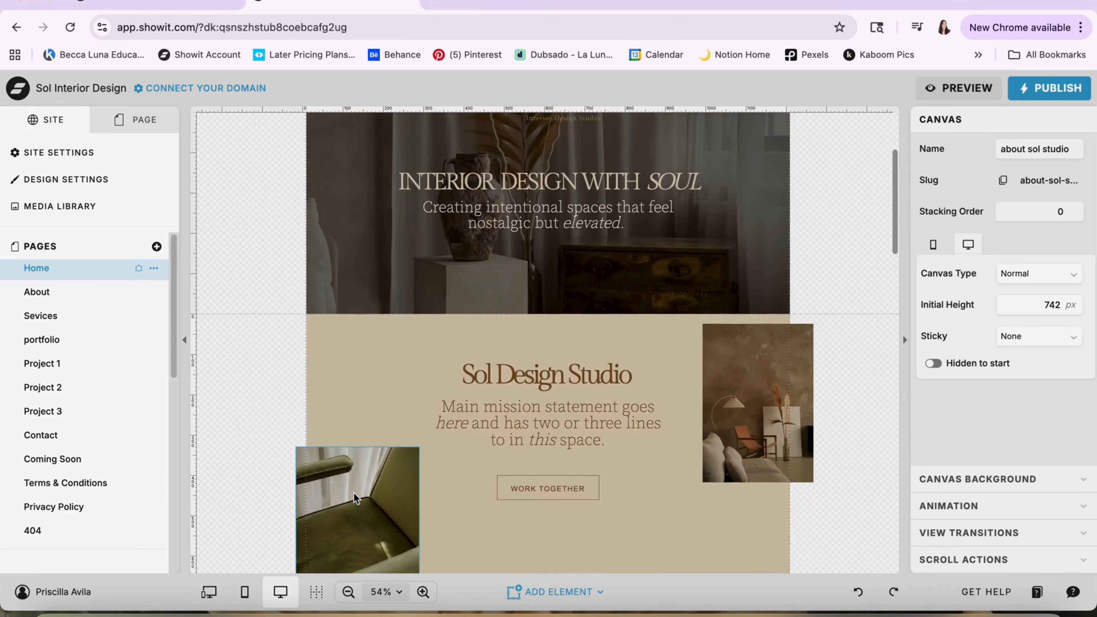
click(380, 502)
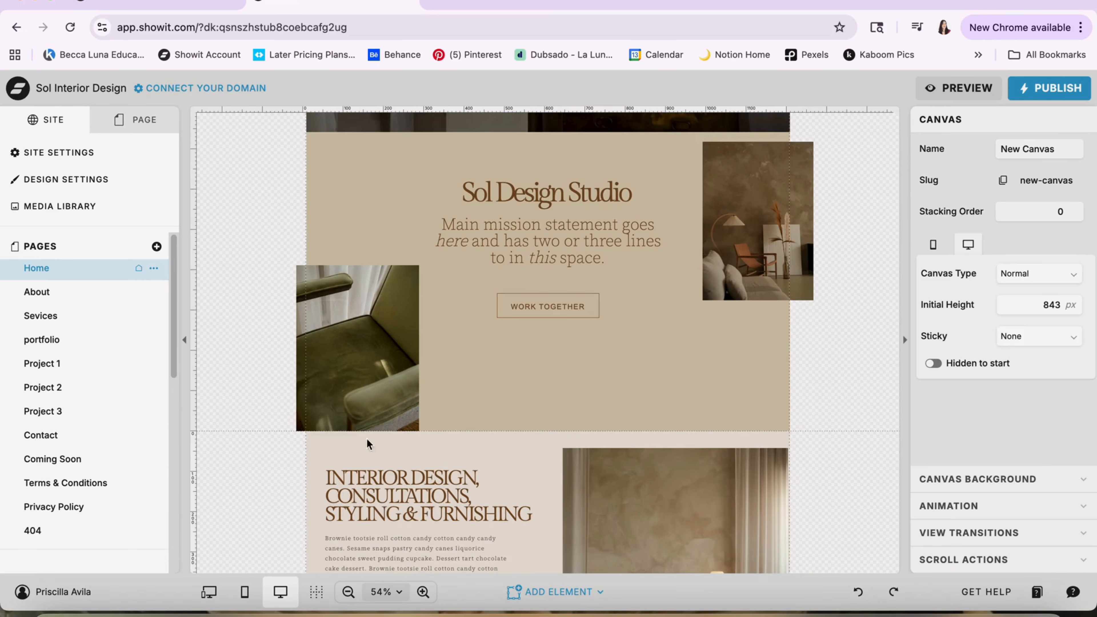
scroll(366, 438, up, 8)
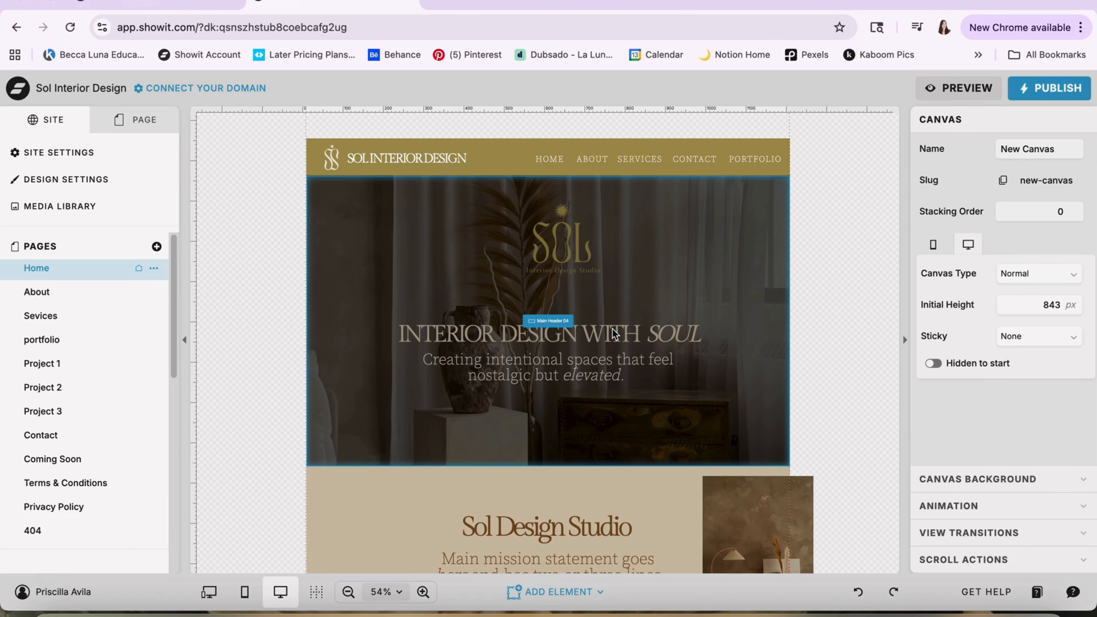
scroll(418, 380, down, 1)
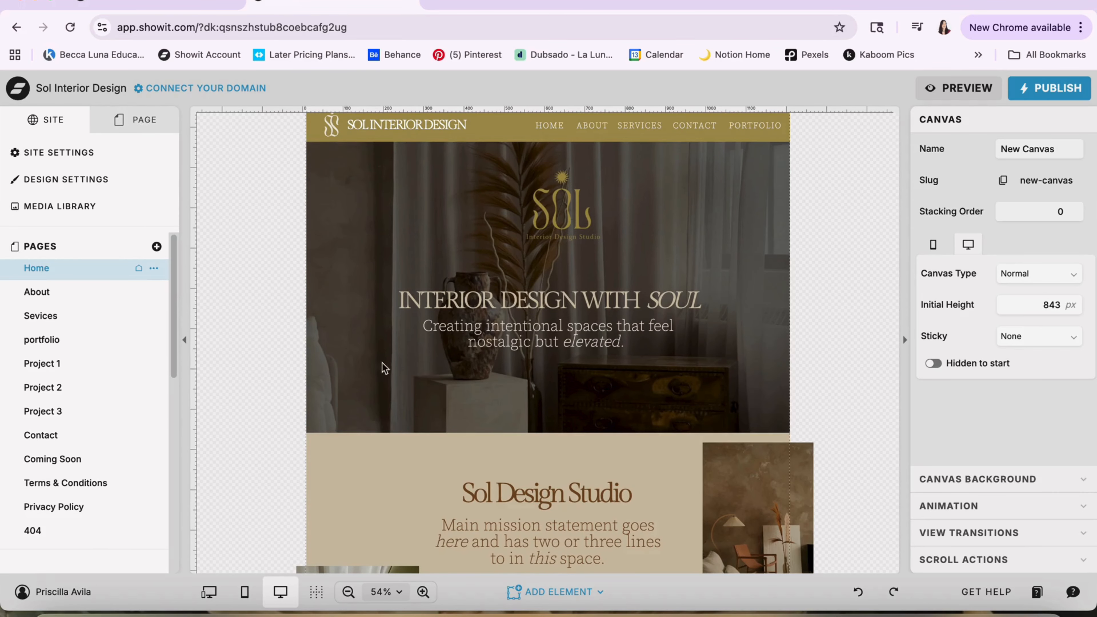
scroll(386, 372, down, 20)
scroll(394, 395, down, 15)
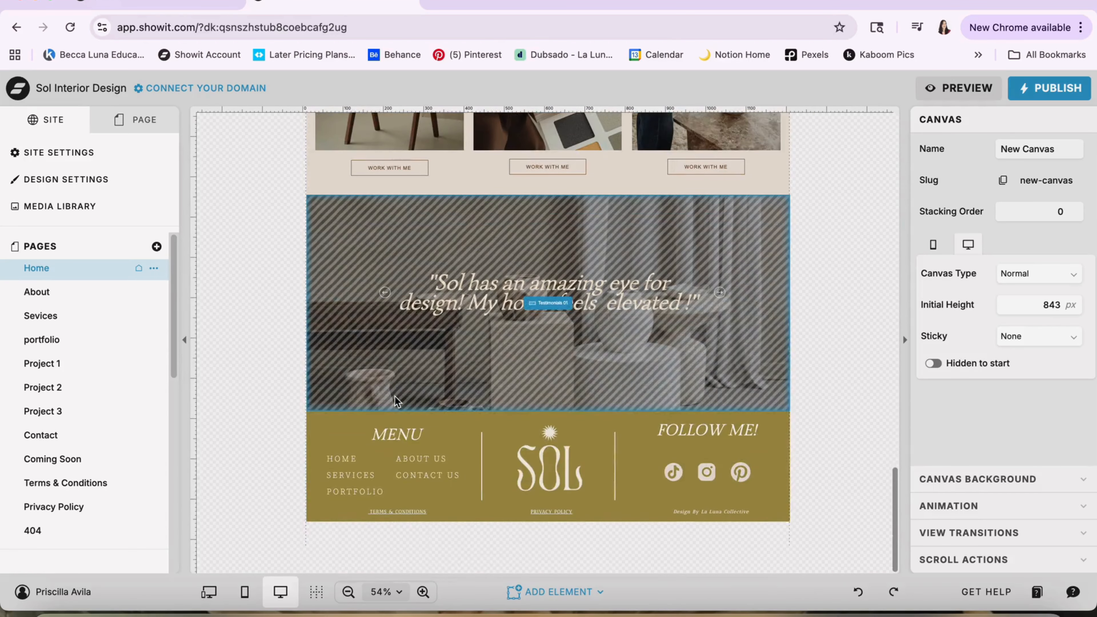
scroll(395, 396, up, 1)
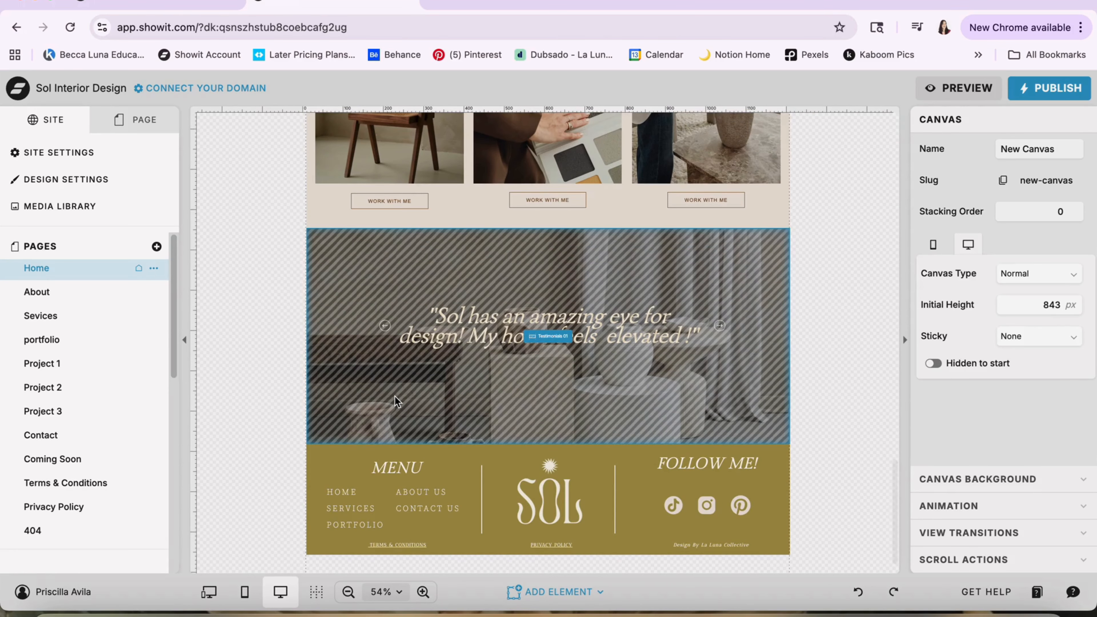
scroll(389, 394, up, 20)
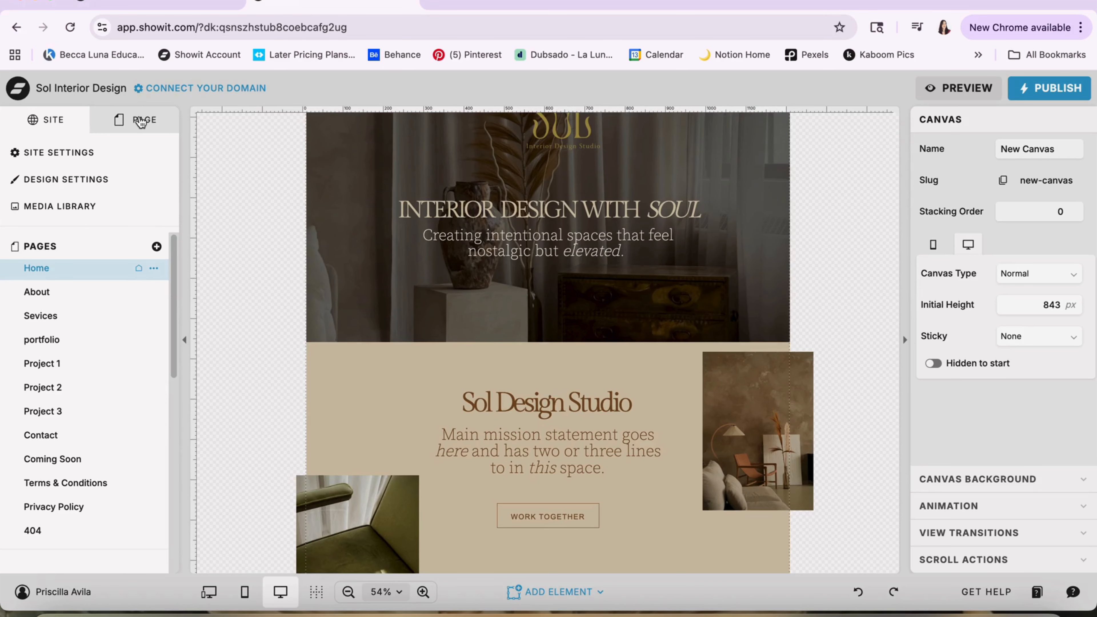
Show the Home page's canvas list and compare the Menu Hamburger and Menu 03 site canvases with the Main Header 04 canvas
click(141, 123)
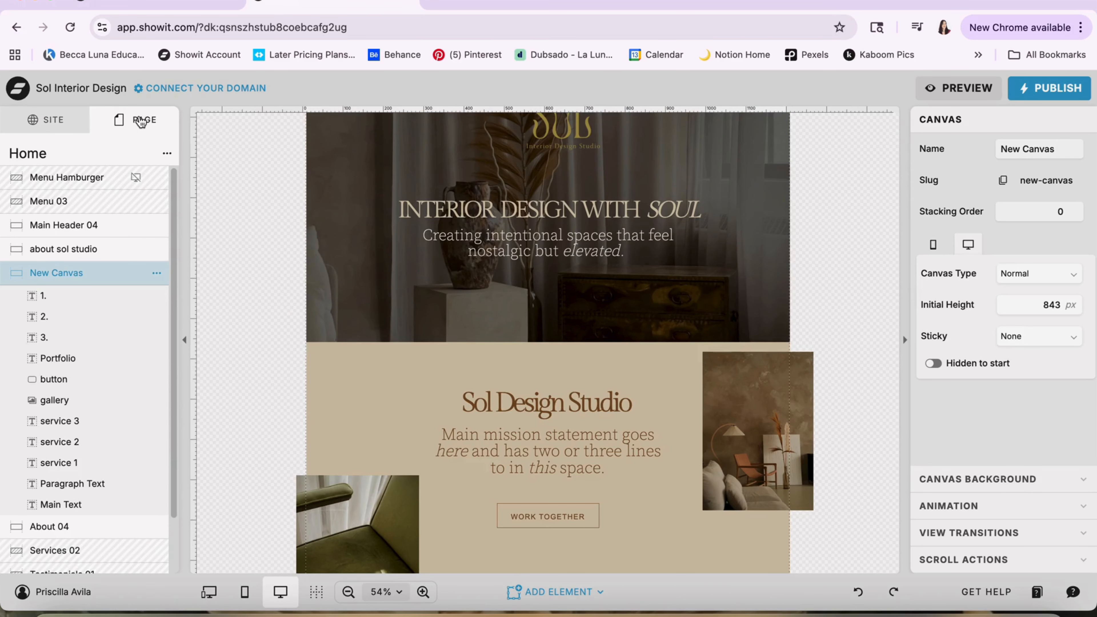
click(74, 179)
click(77, 207)
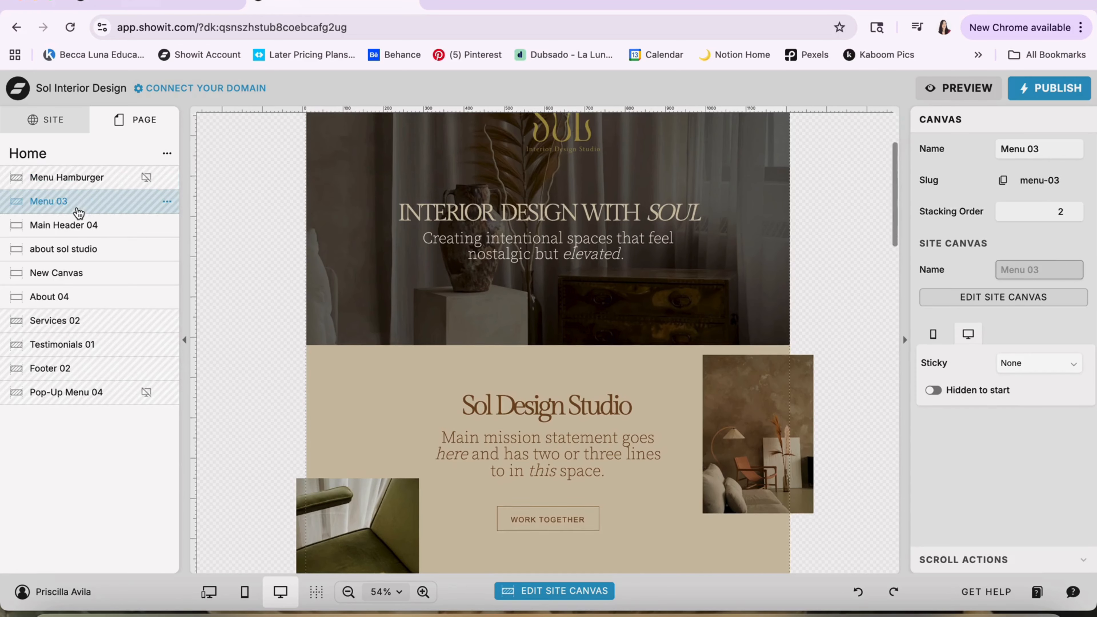
click(76, 226)
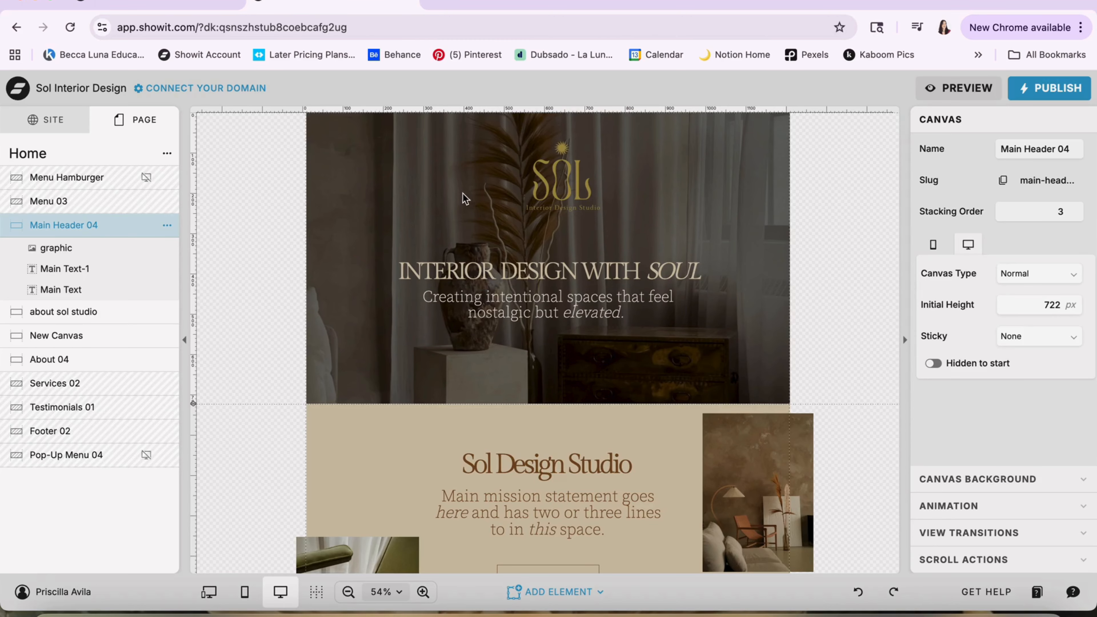
scroll(393, 241, up, 3)
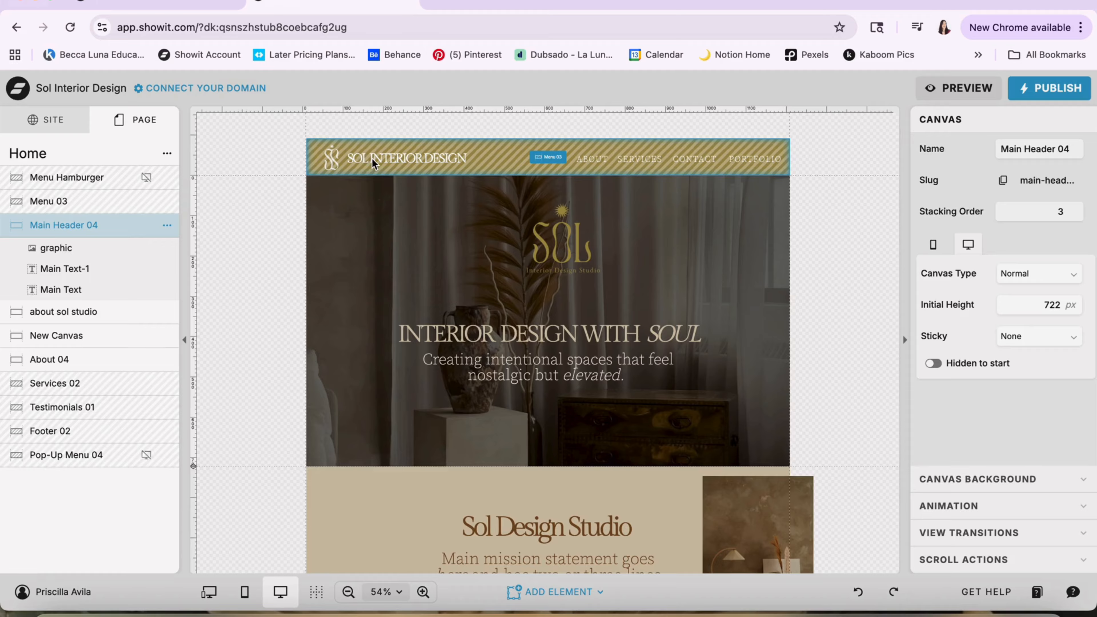
Open the Menu 03 site canvas for editing, inspect the HOME button's click action, and return to the Home page
click(501, 168)
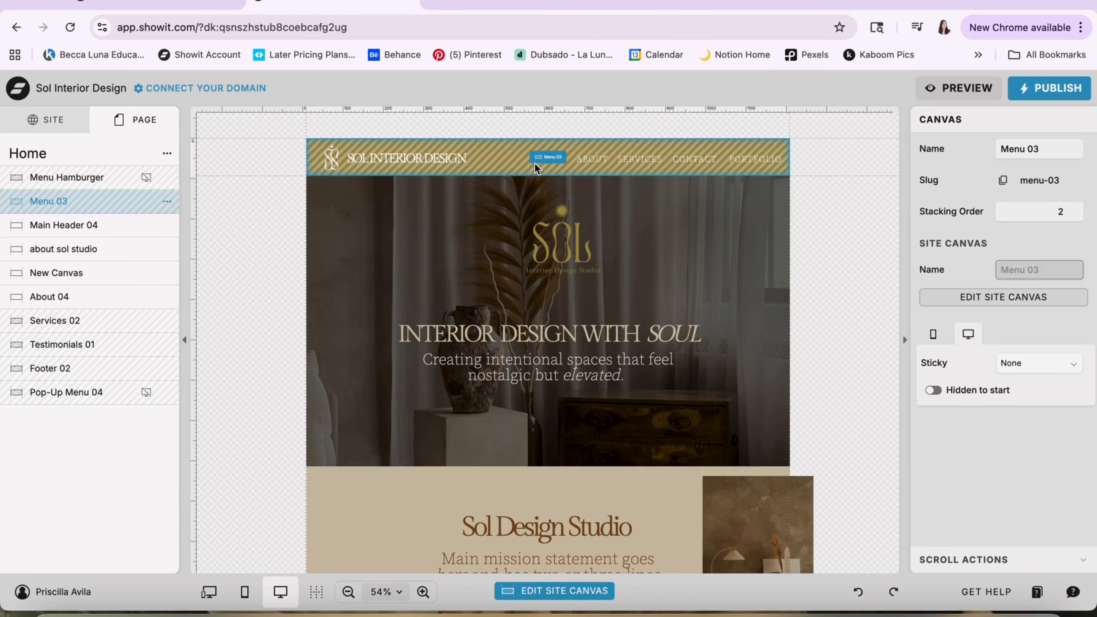
click(549, 159)
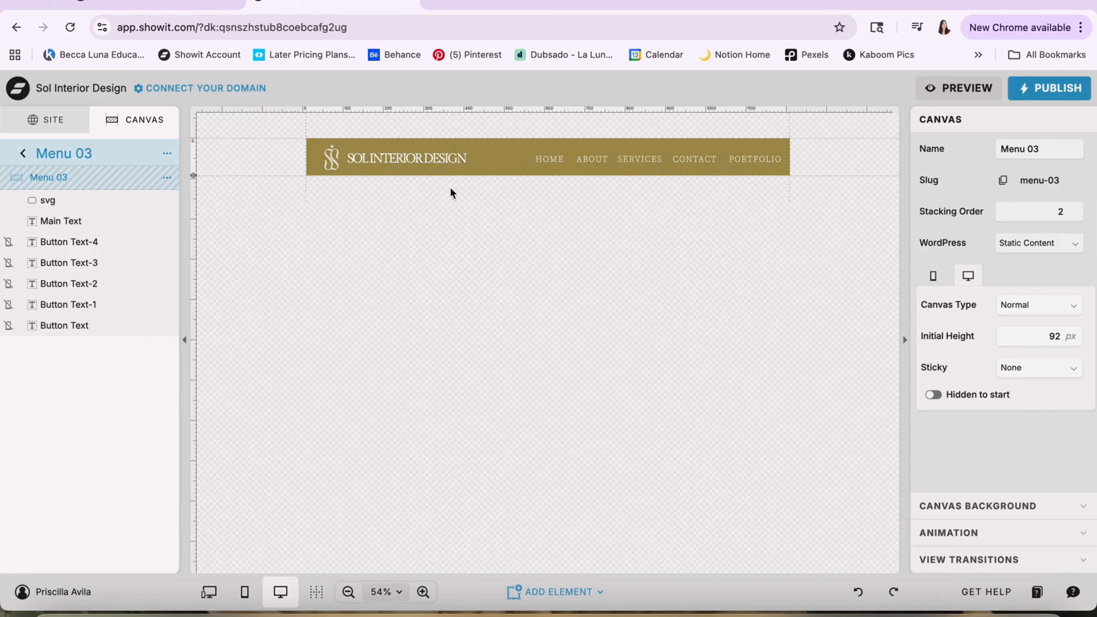
click(550, 160)
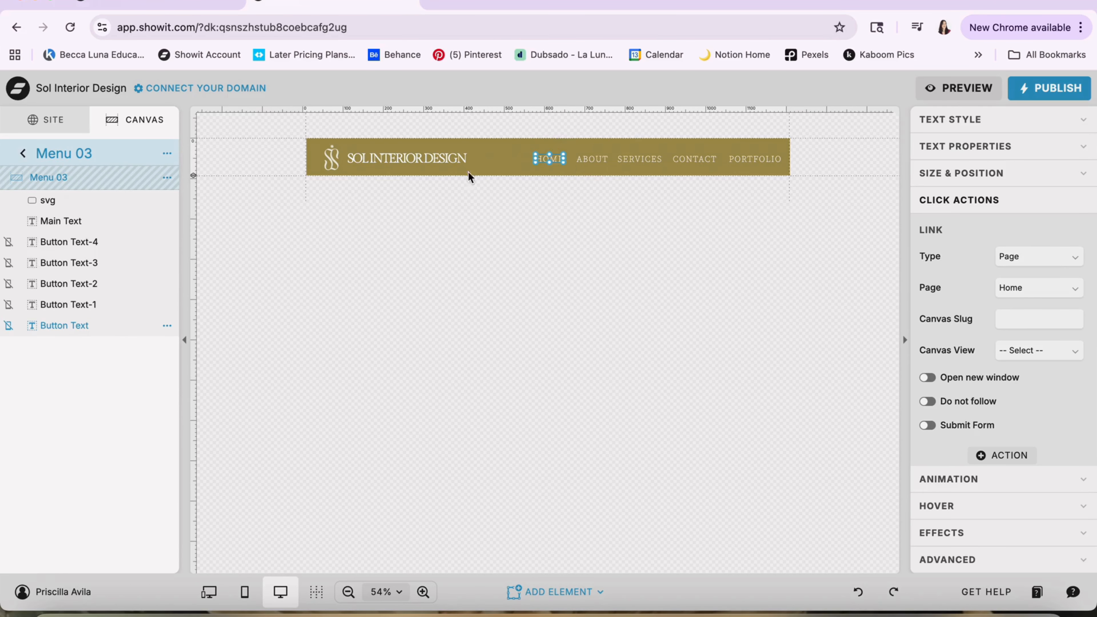
click(23, 154)
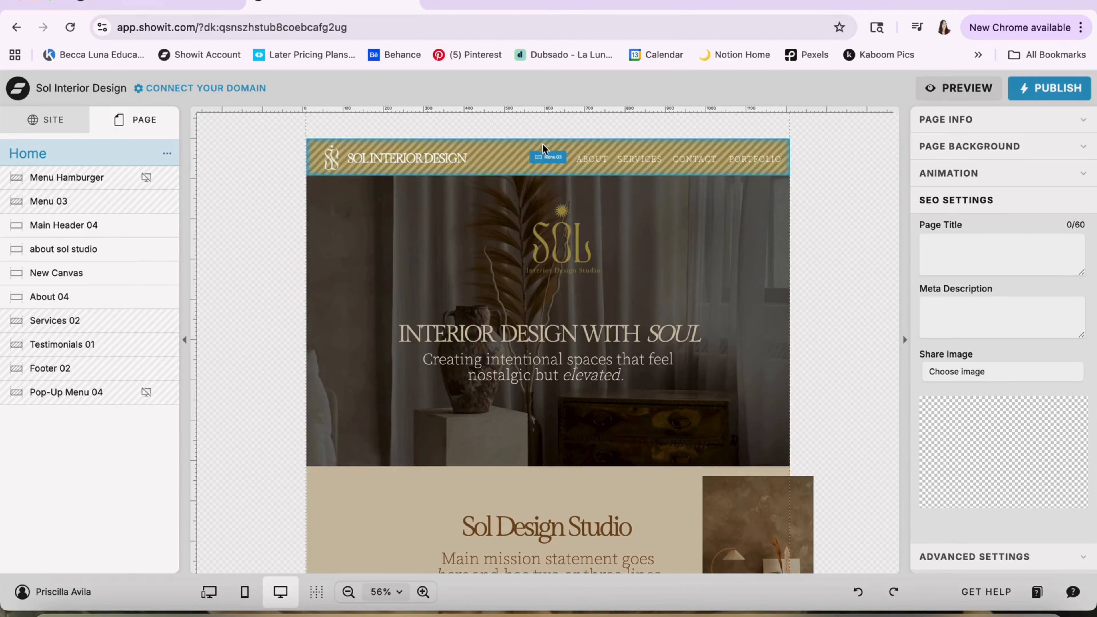
Check the shared Menu 03 site canvas across the About, Sevices, portfolio, Project 1, Project 2, Project 3 and Contact pages
click(431, 152)
click(64, 123)
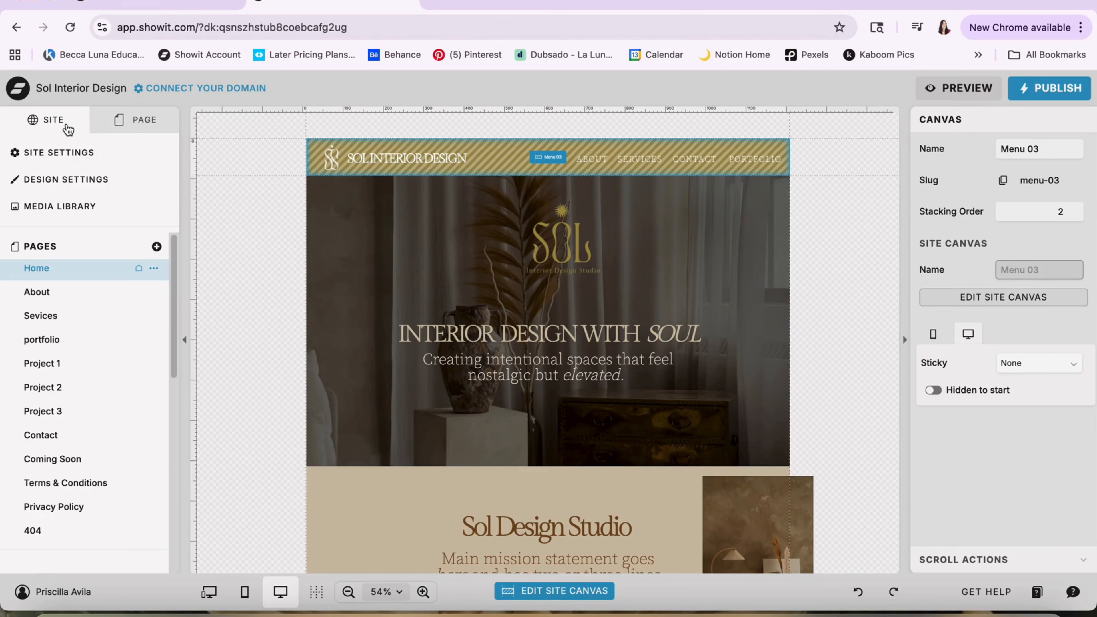
click(64, 301)
click(63, 318)
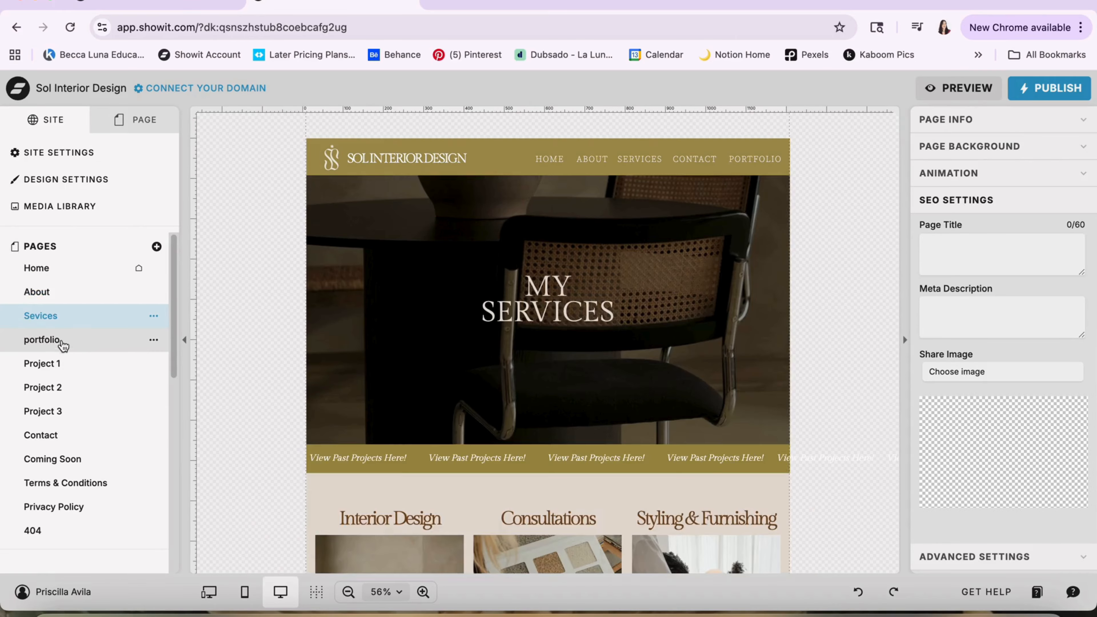
click(61, 342)
click(62, 364)
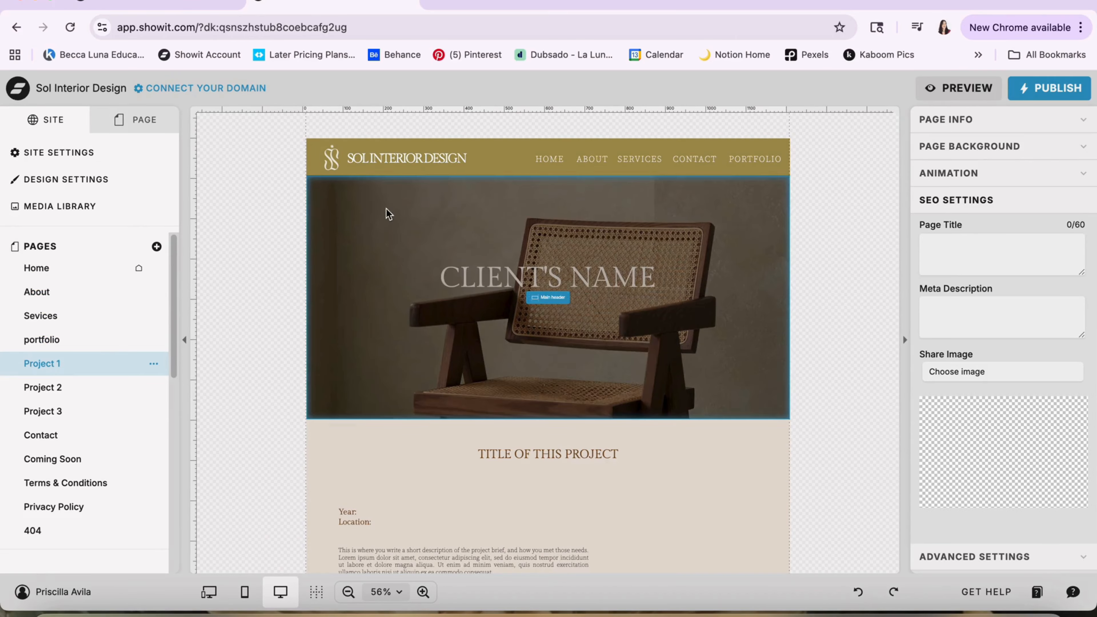
click(380, 161)
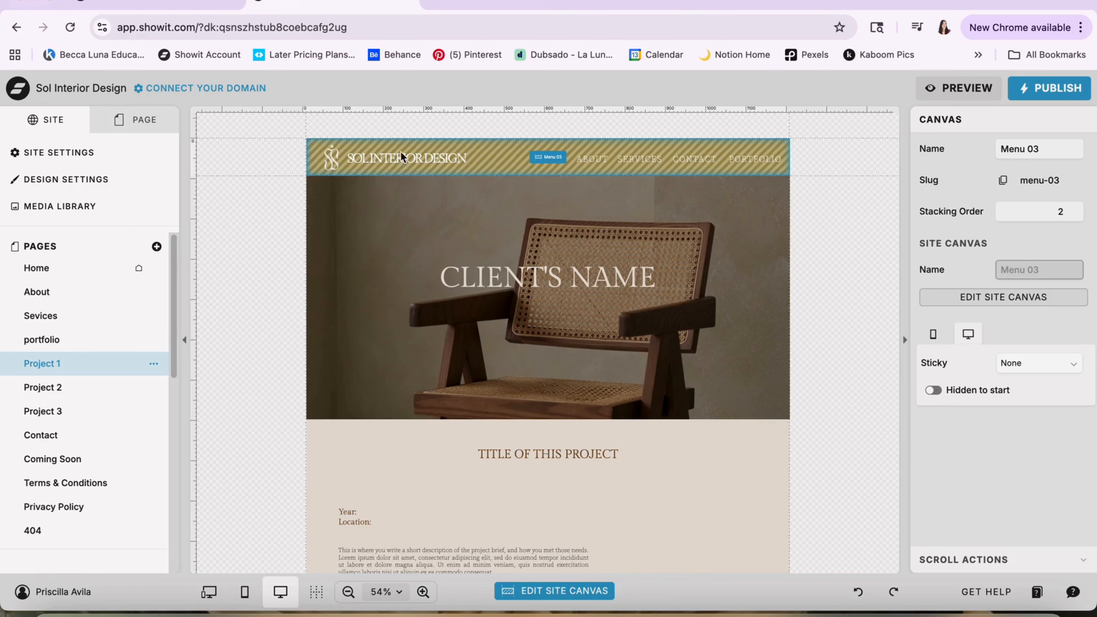
click(61, 386)
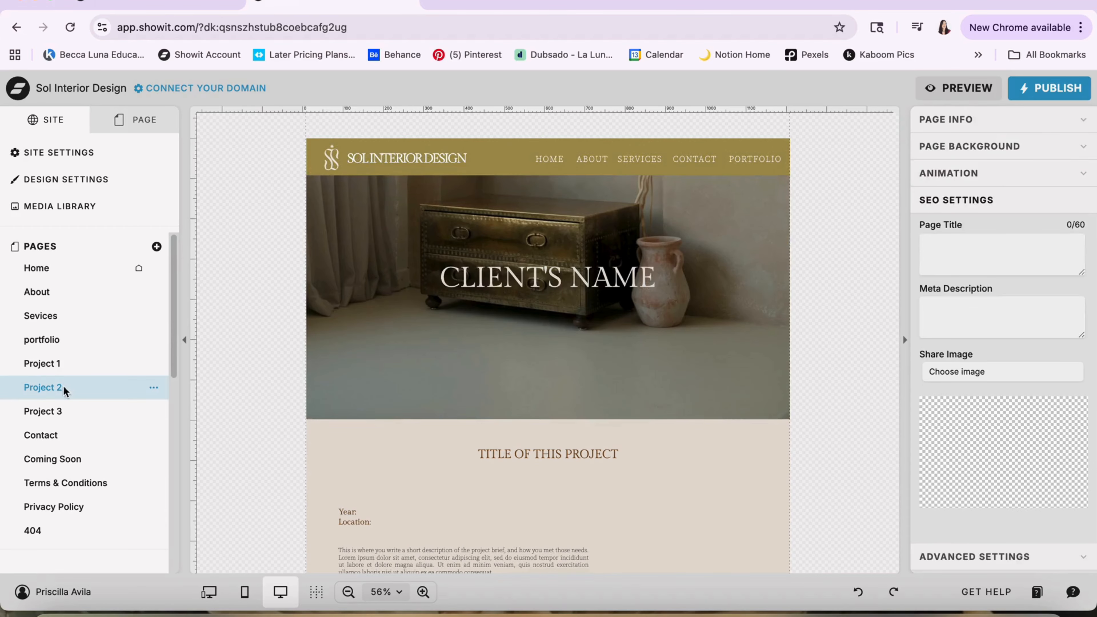
click(61, 410)
click(60, 443)
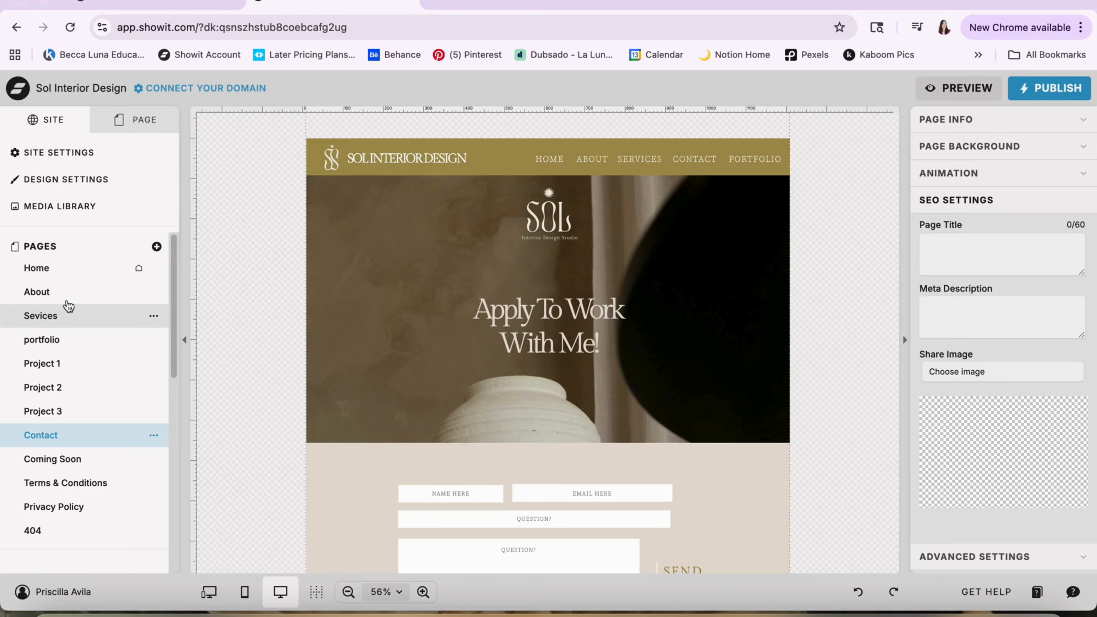
Return to the Home page, select the Main Header 04 canvas, and view its elements and the sections below it
click(51, 269)
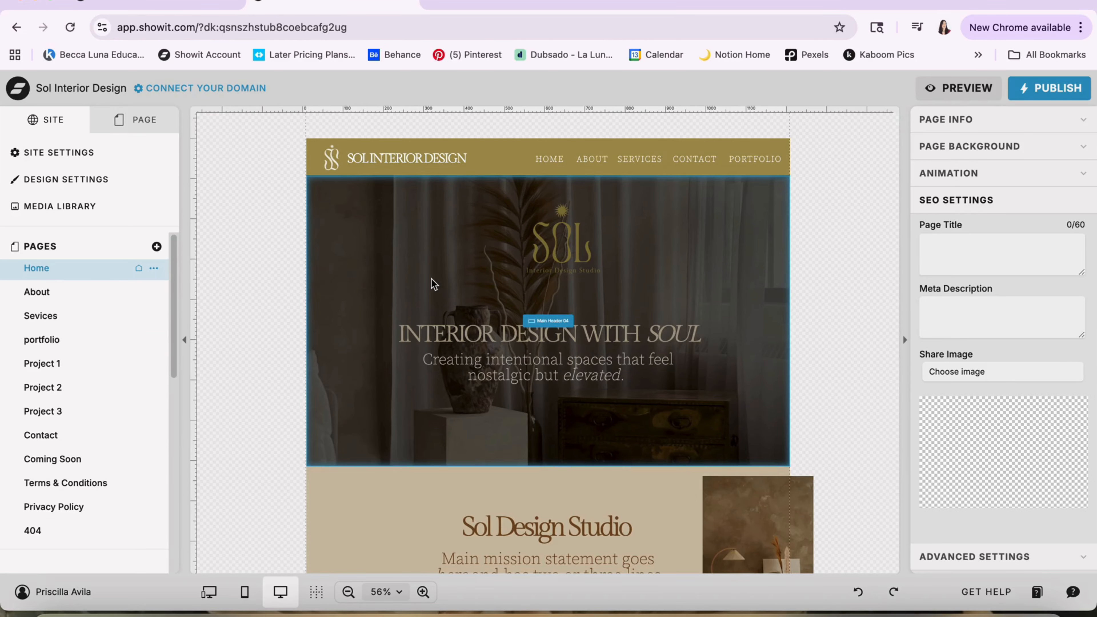
click(401, 169)
click(427, 263)
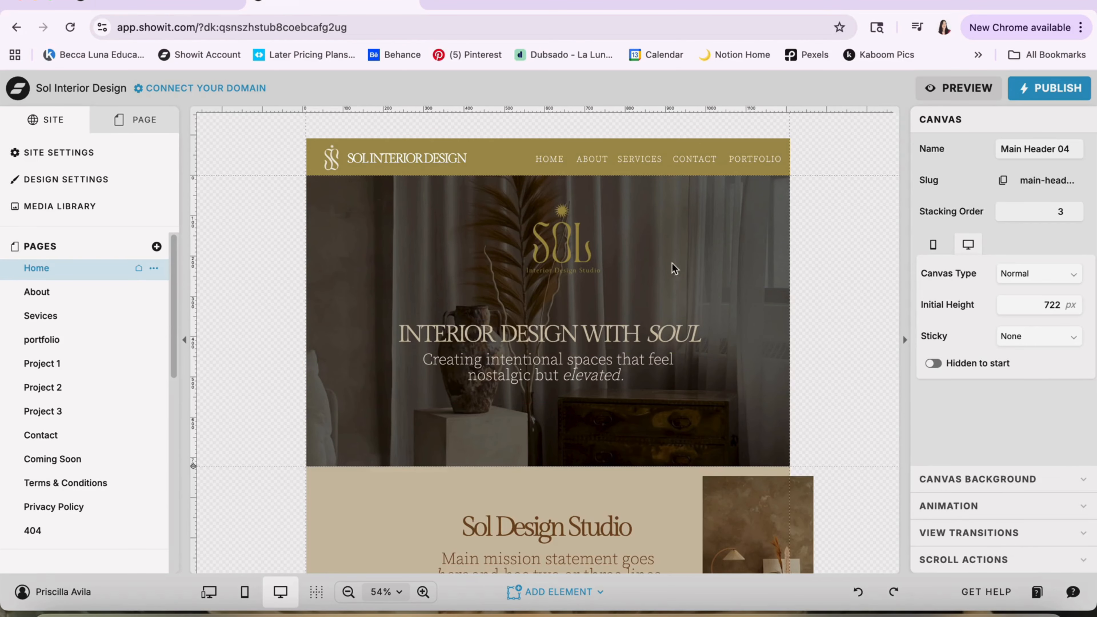
click(144, 126)
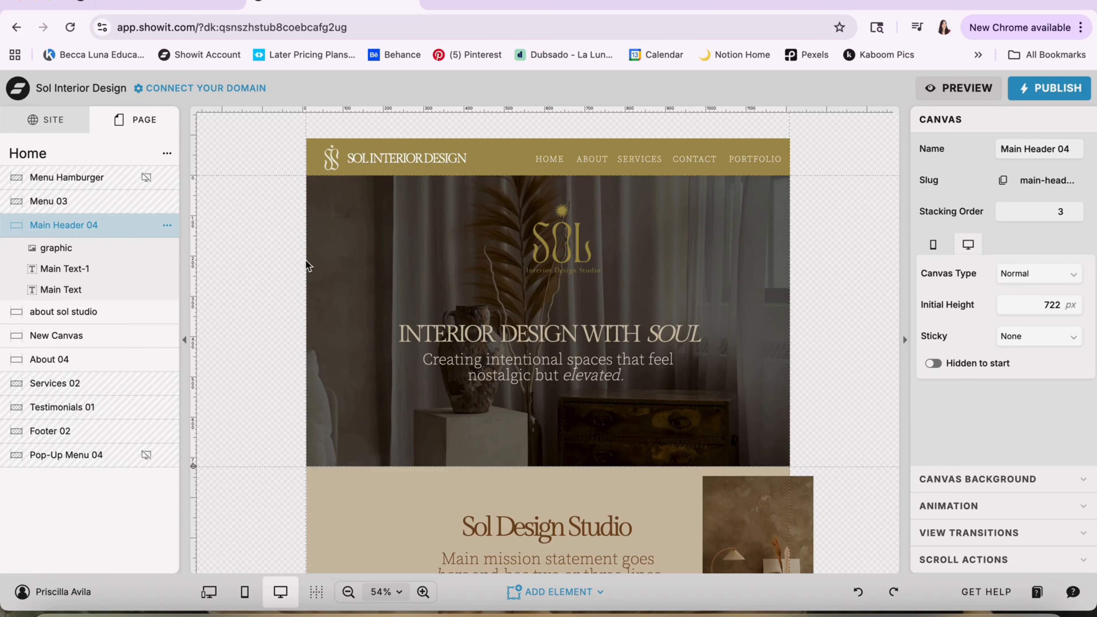
scroll(358, 302, down, 20)
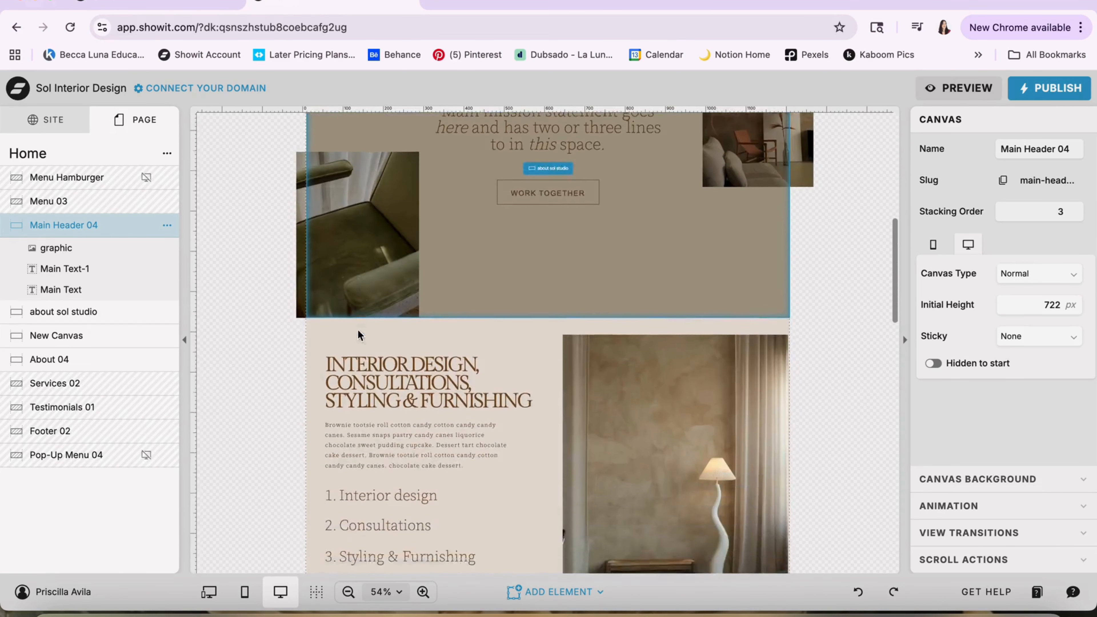
Select the Services 02 site canvas on the Home page and examine it together with the Testimonials 01 section below
scroll(357, 330, down, 1)
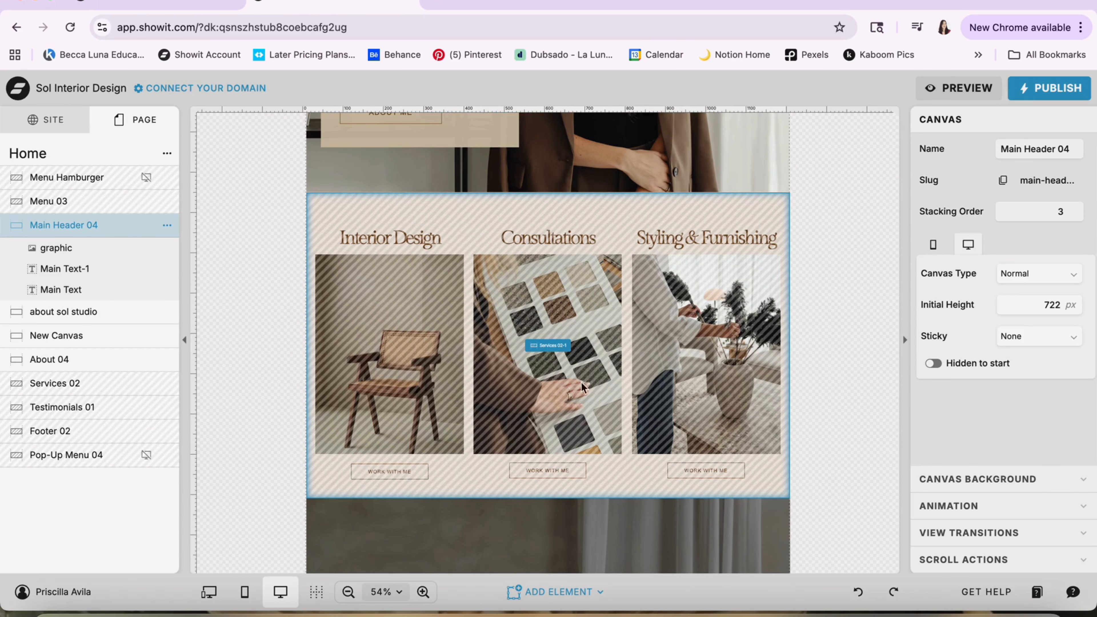
scroll(457, 381, down, 2)
click(450, 370)
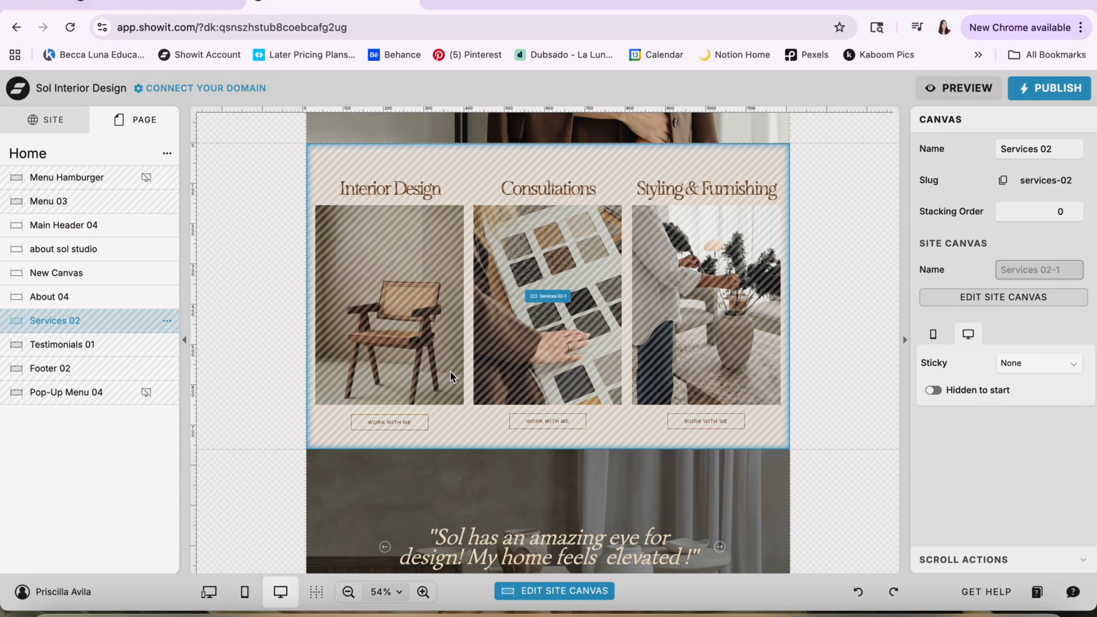
scroll(454, 349, down, 3)
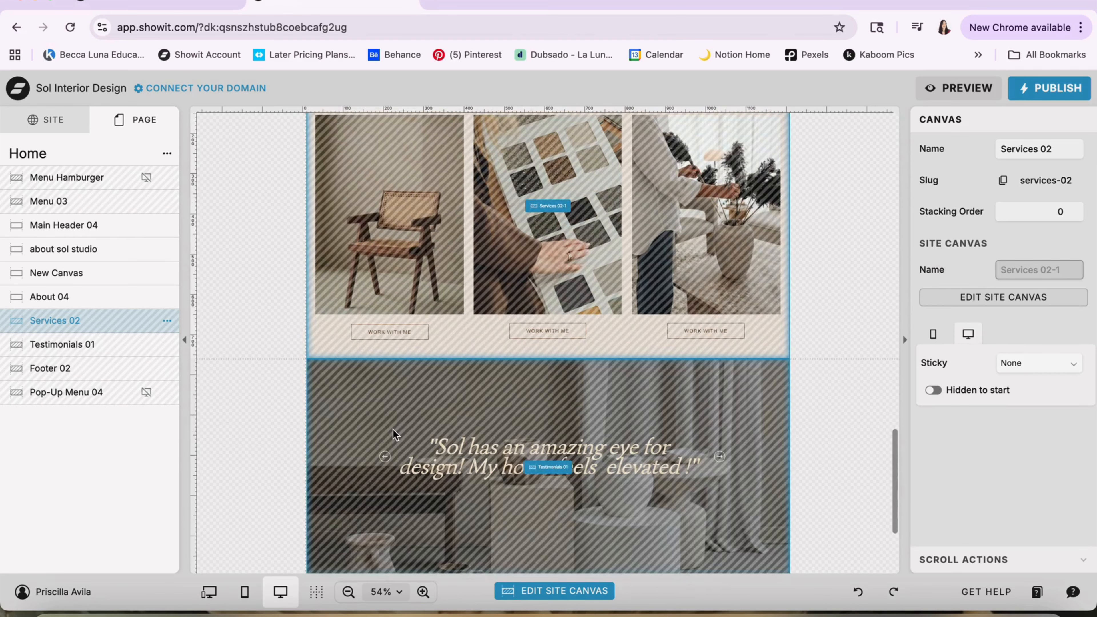
scroll(380, 370, up, 10)
Convert the About 04 canvas to a site canvas and then back to a page canvas
click(561, 340)
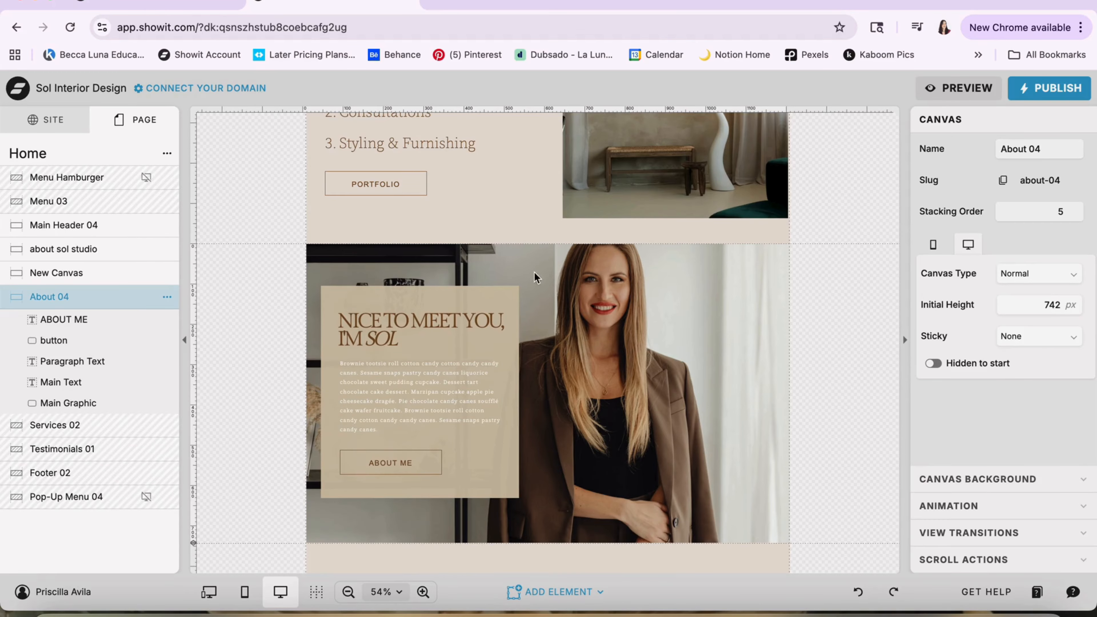
click(168, 299)
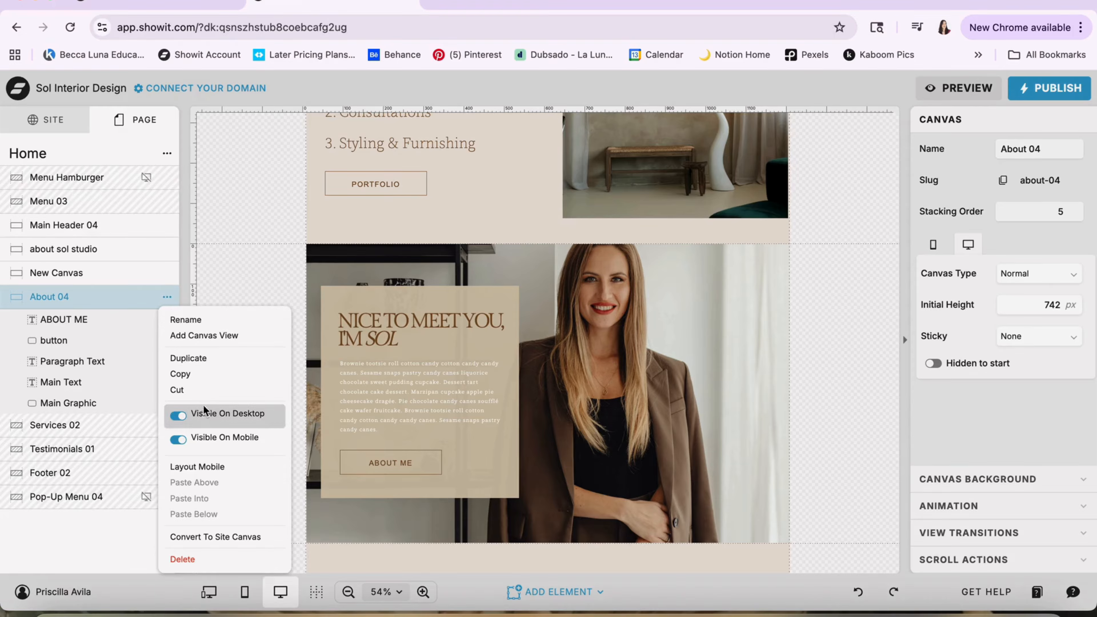
click(205, 536)
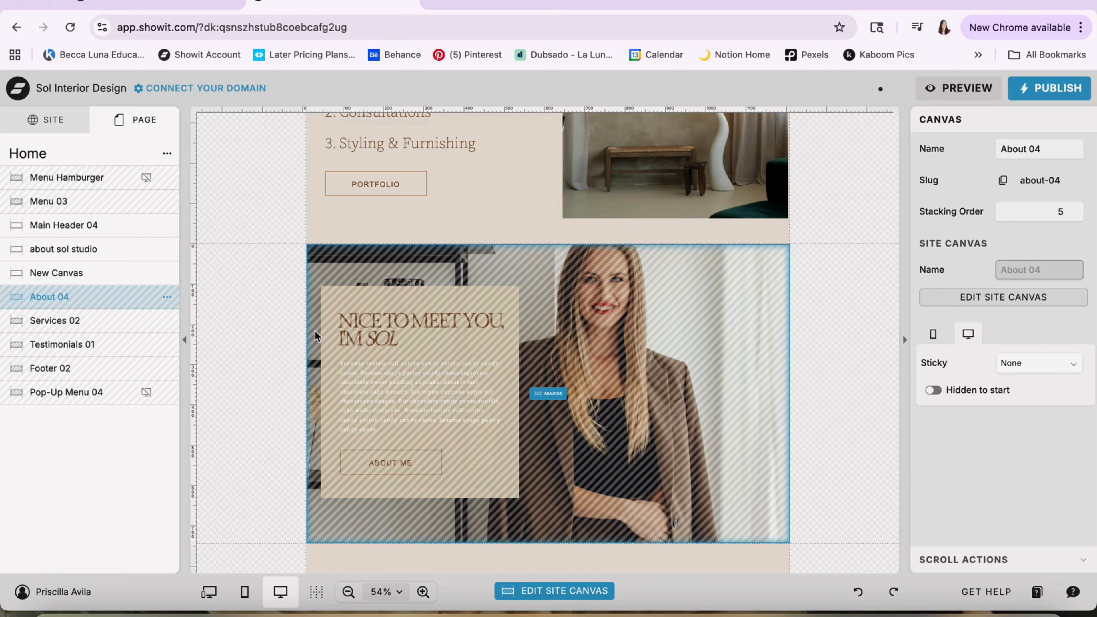
click(167, 298)
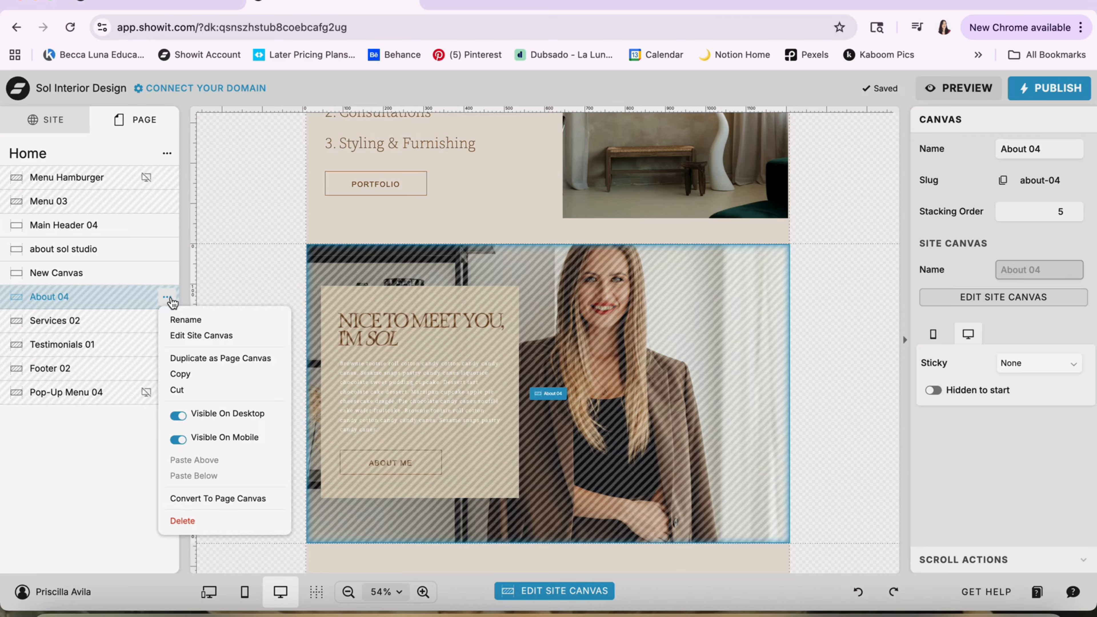
click(218, 499)
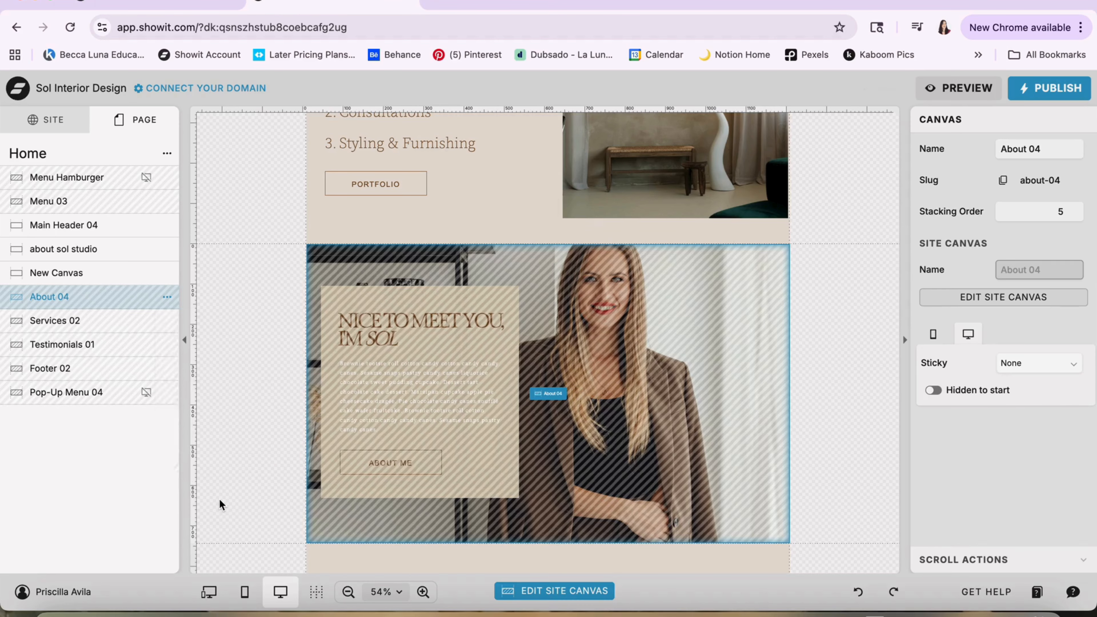
Select the Services 02 site canvas below About 04 again and show the site-level list of pages
scroll(371, 365, down, 5)
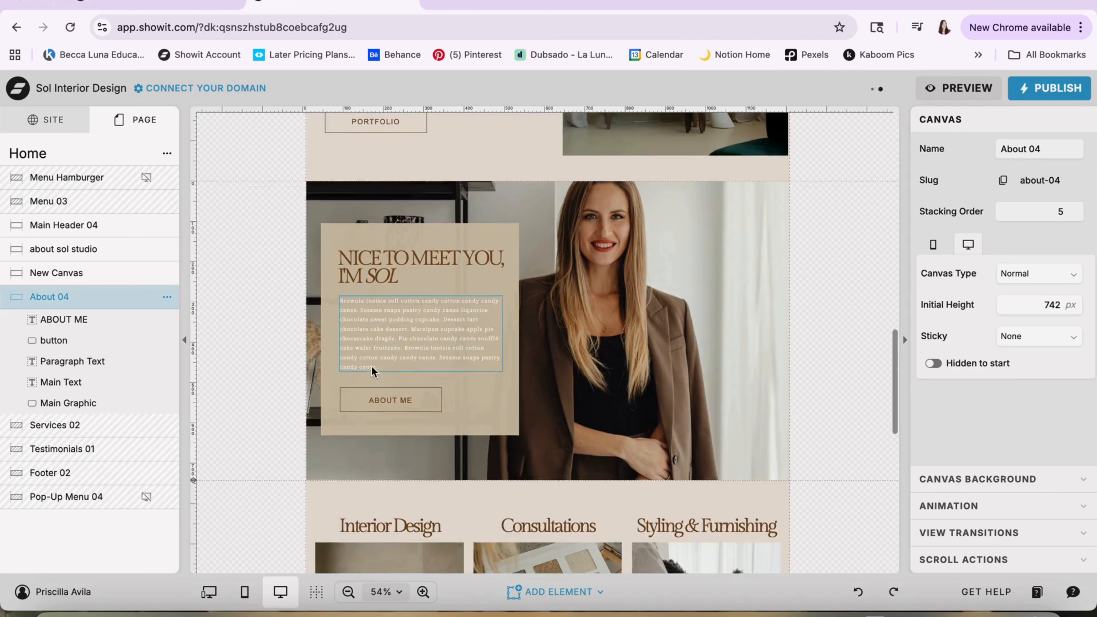
scroll(603, 236, down, 8)
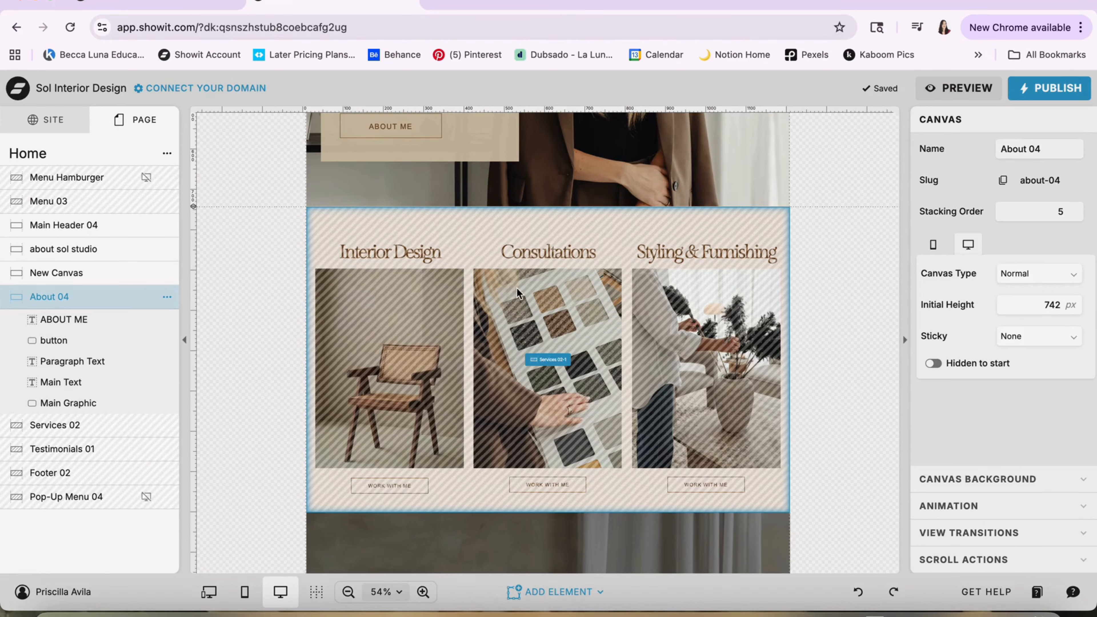
click(508, 305)
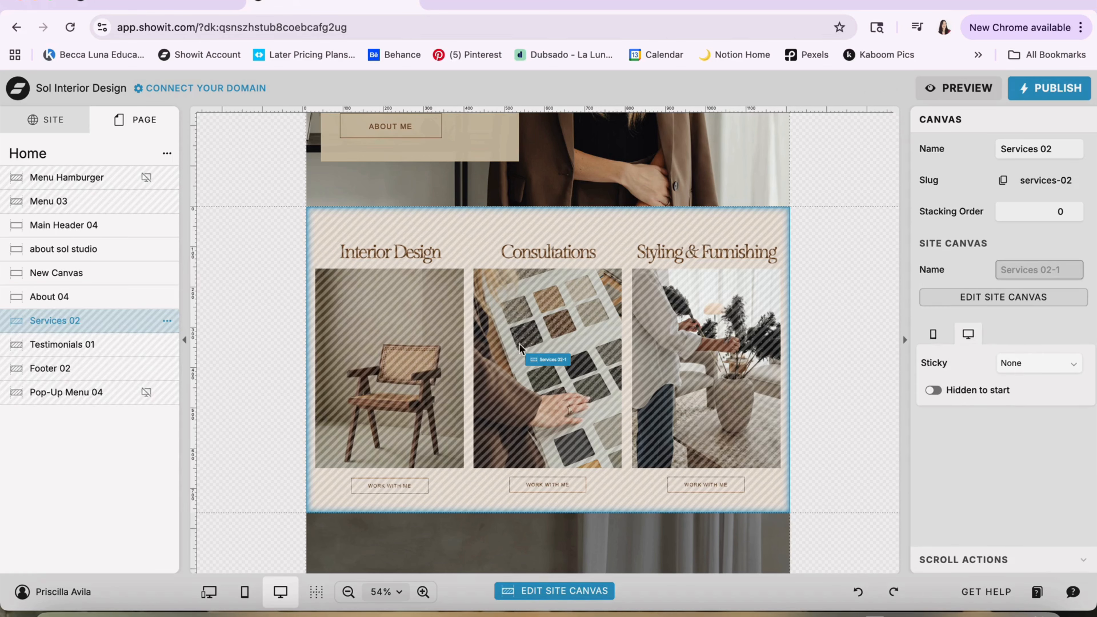
click(52, 122)
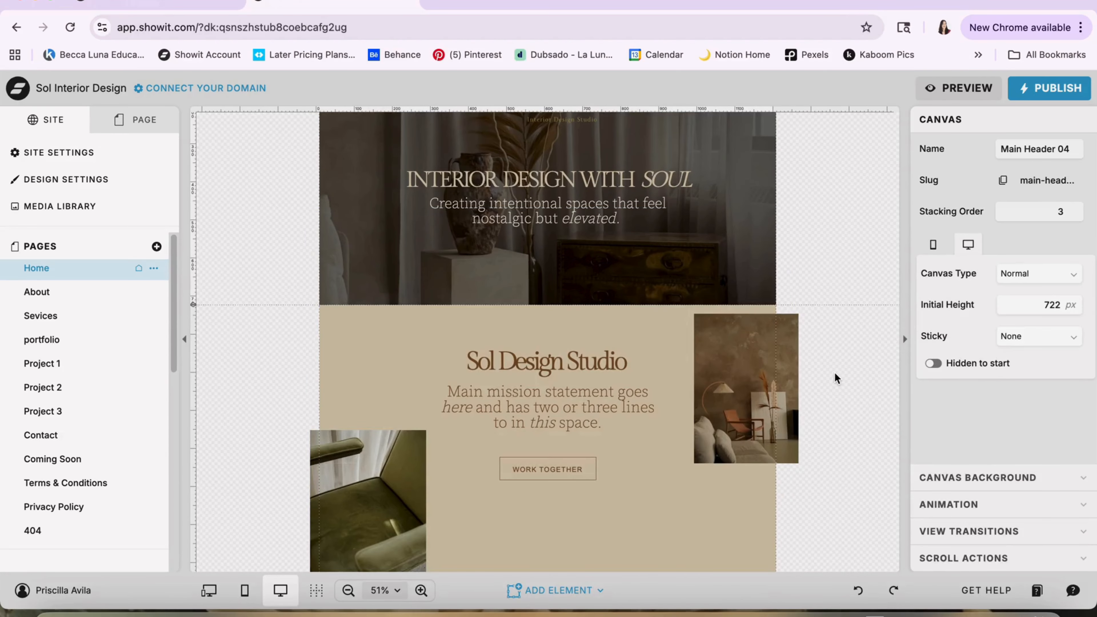
Select the about sol studio canvas and inspect the text style of its WORK TOGETHER button label
scroll(834, 373, down, 5)
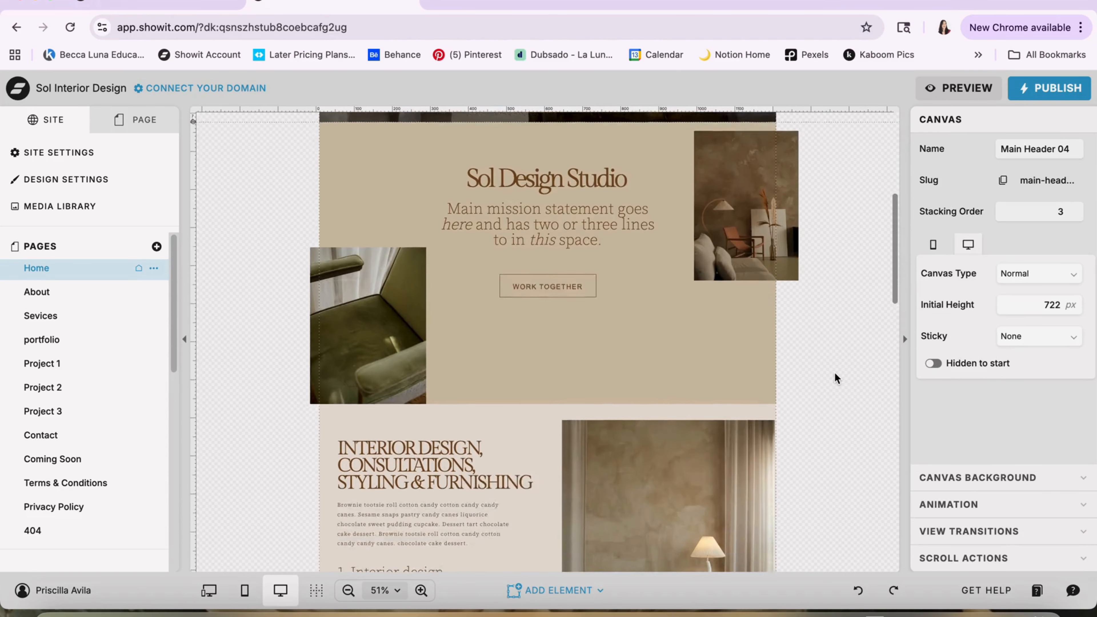
scroll(834, 378, down, 1)
click(630, 302)
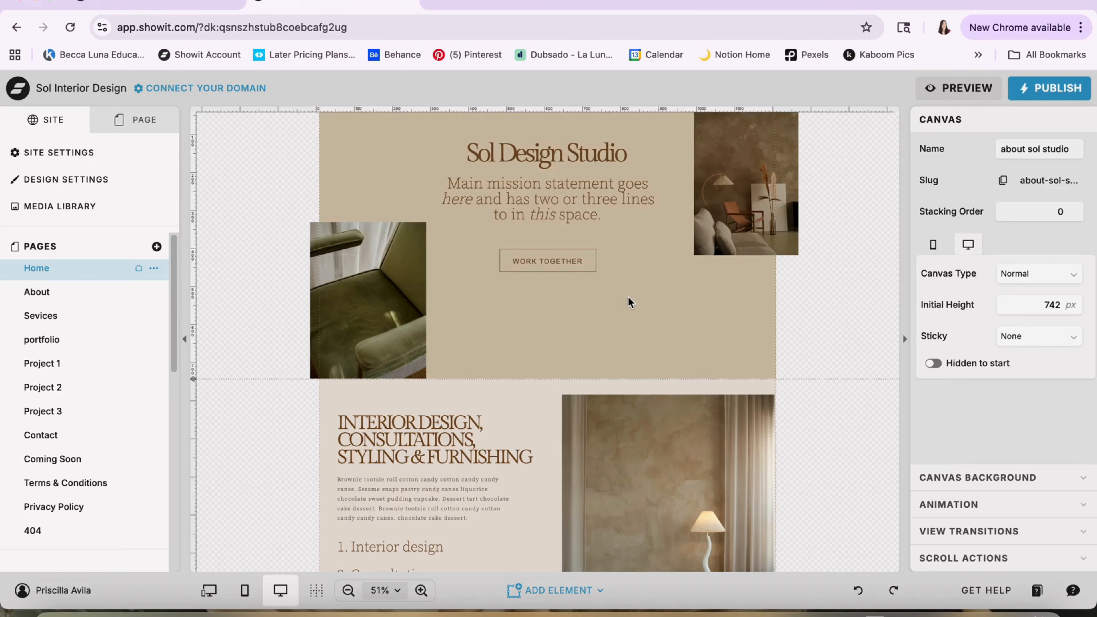
click(564, 262)
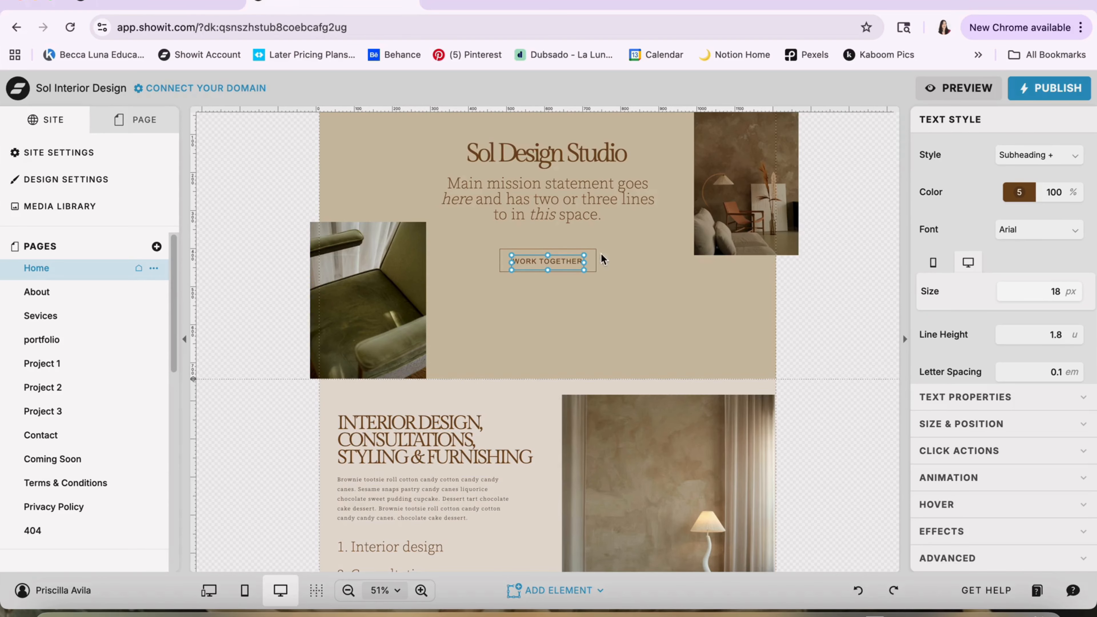
scroll(609, 268, up, 5)
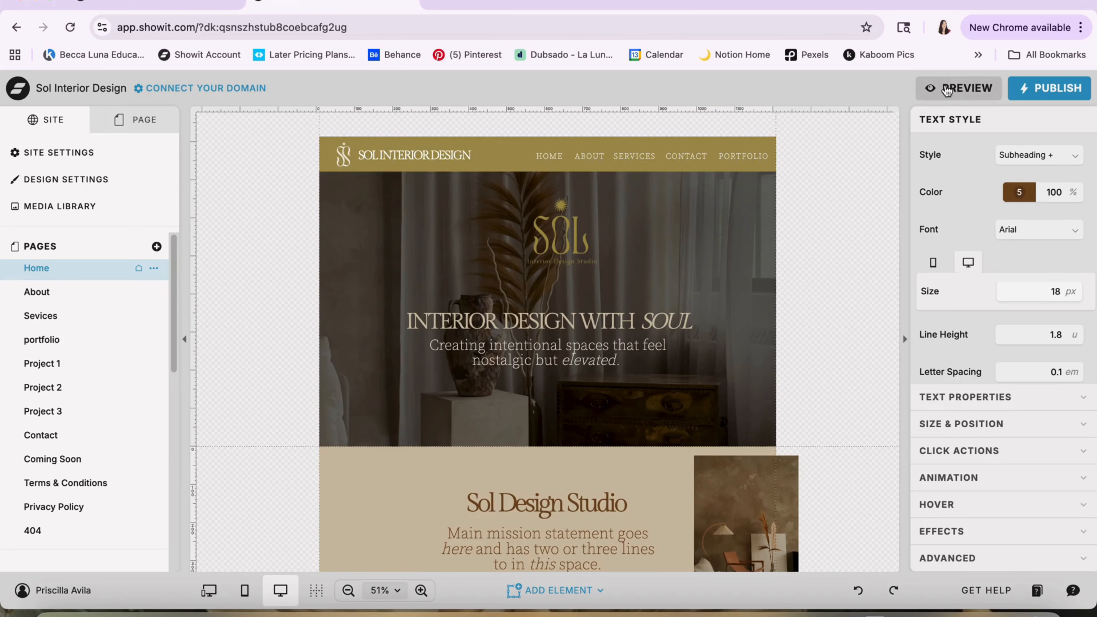
Select the PORTFOLIO button label in New Canvas and inspect the page link in its click actions
scroll(527, 269, down, 10)
scroll(527, 269, down, 3)
click(436, 275)
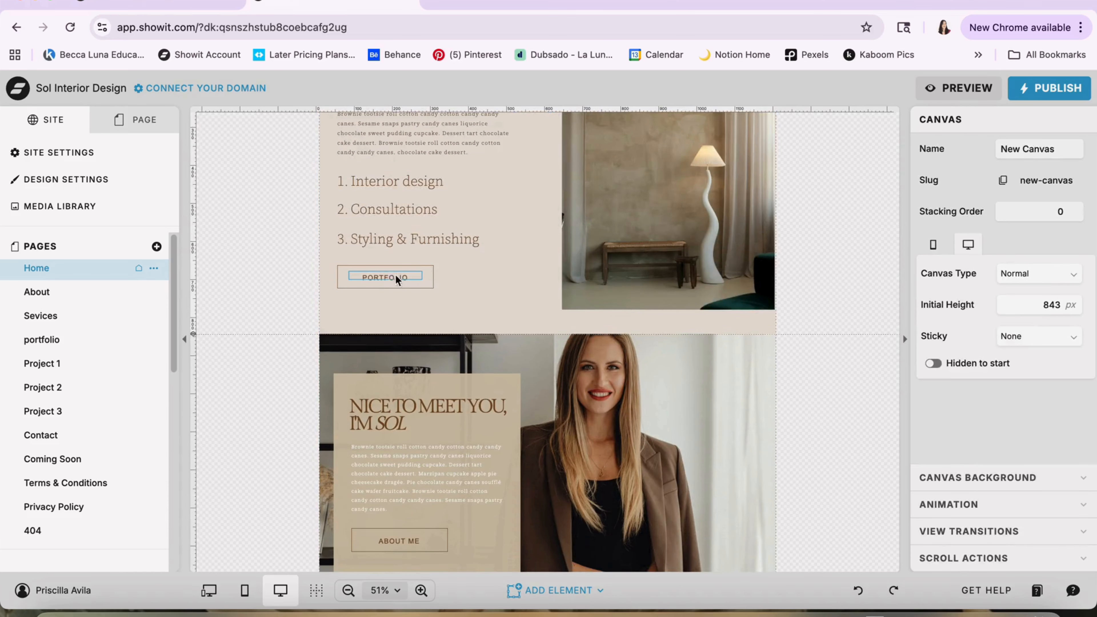
click(379, 279)
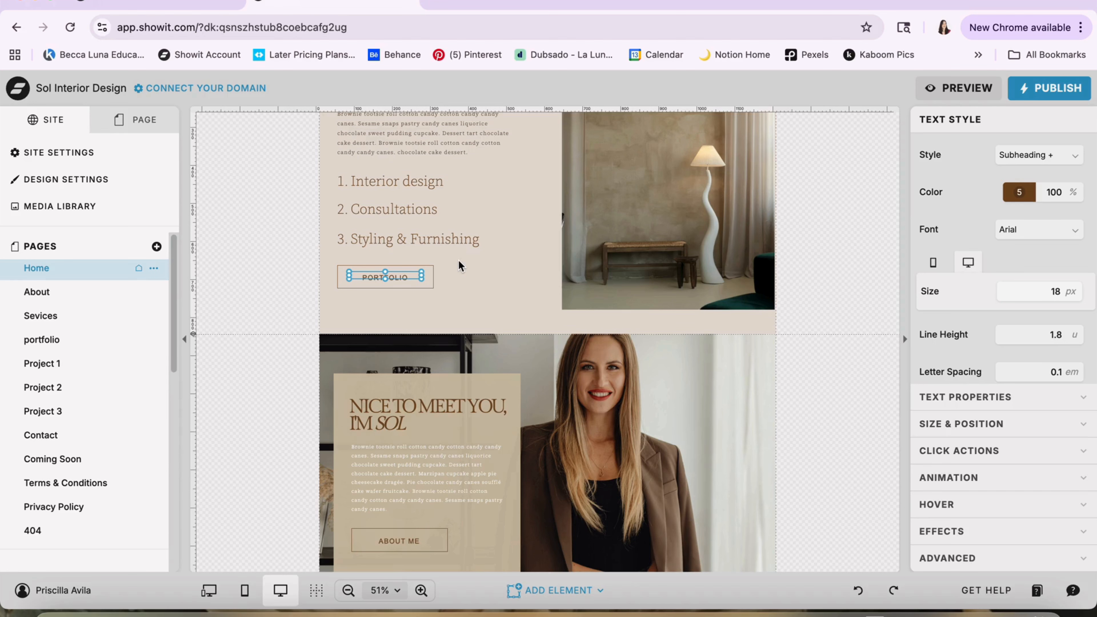
scroll(459, 260, up, 1)
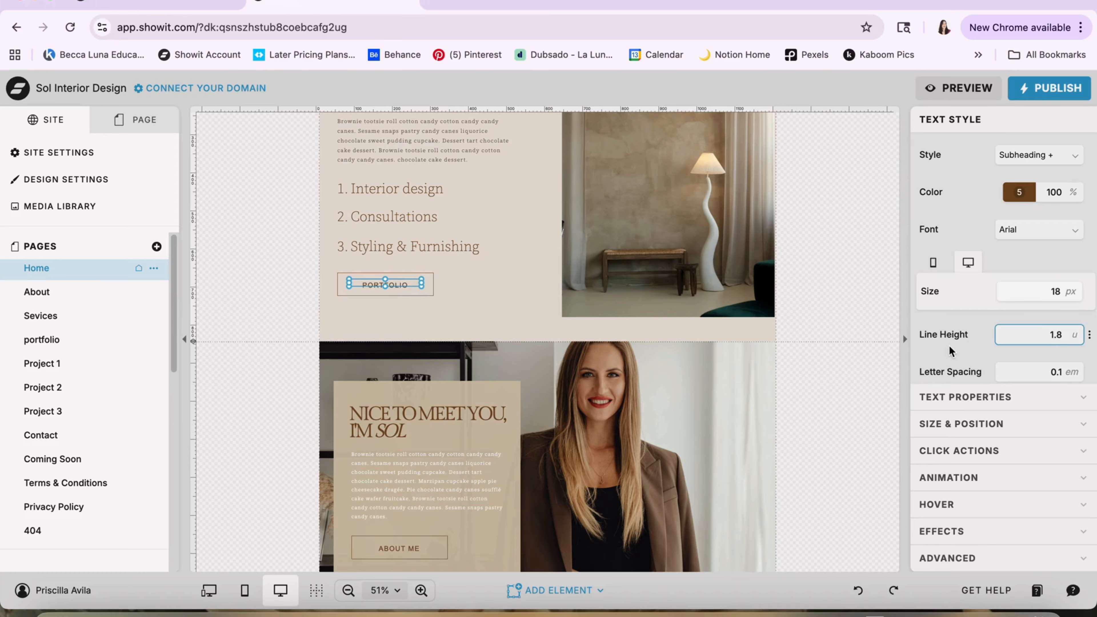
scroll(948, 341, down, 3)
click(936, 455)
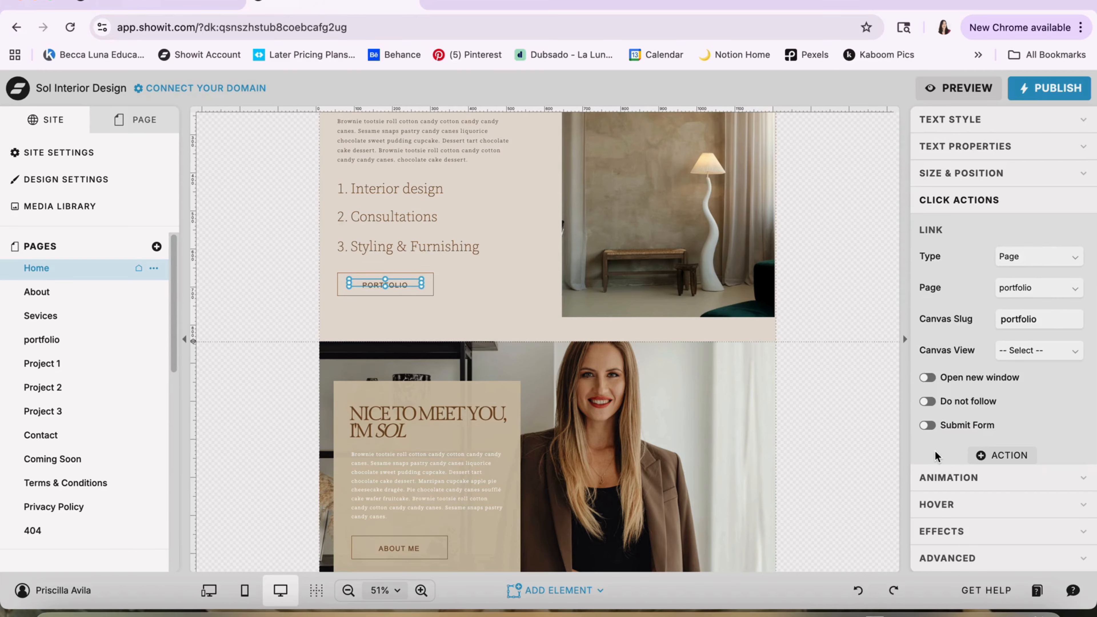
Add a button element to New Canvas and place it beside the PORTFOLIO button, next to the lamp photo
click(523, 299)
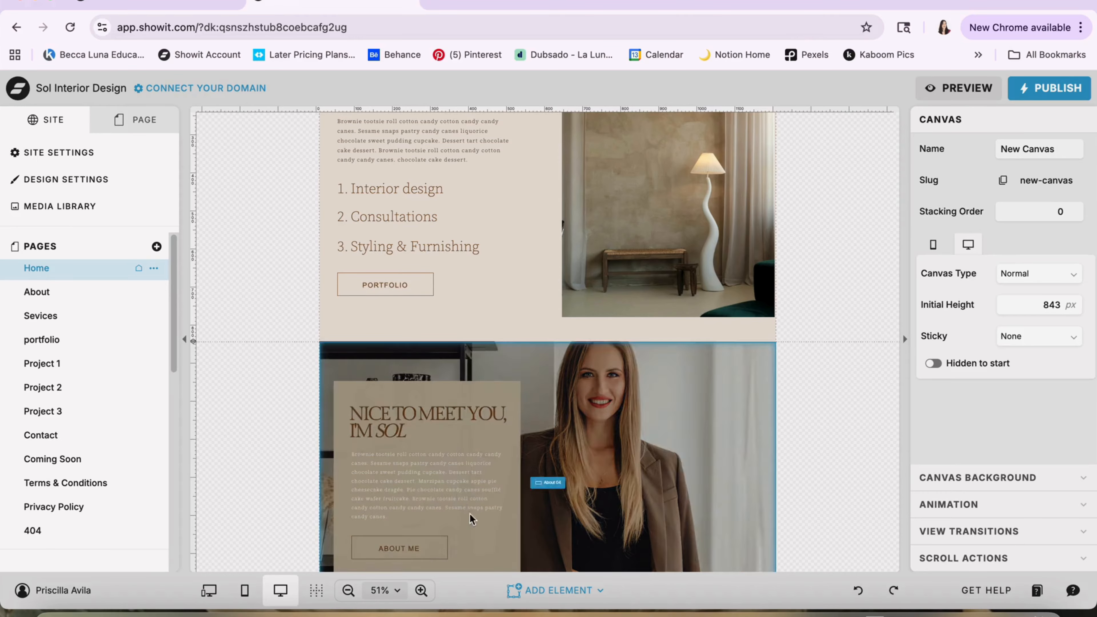
click(557, 600)
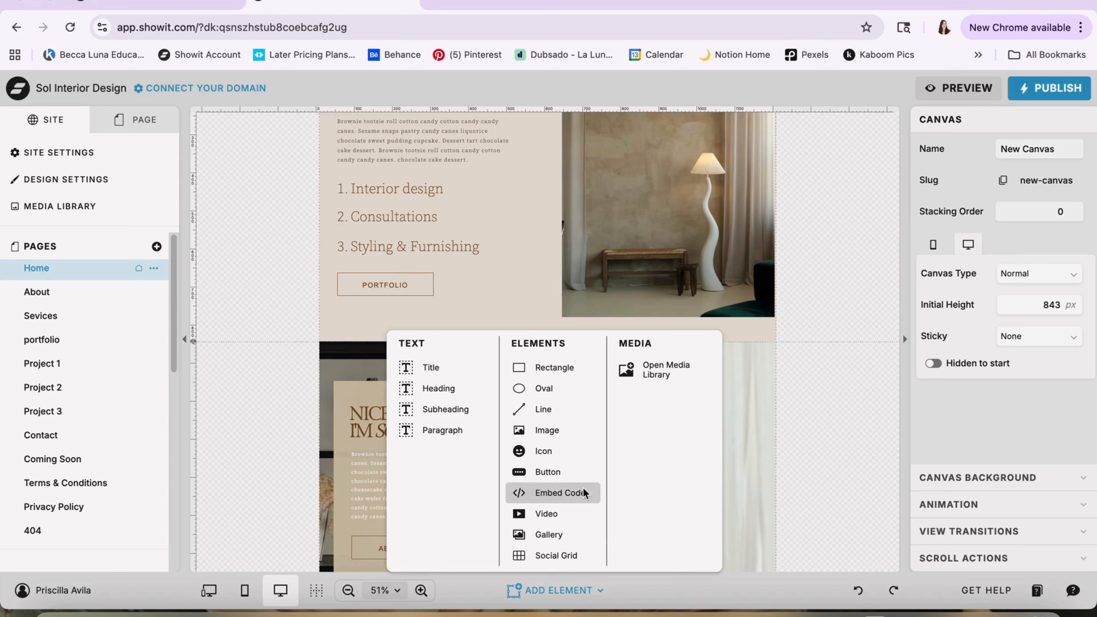
click(574, 468)
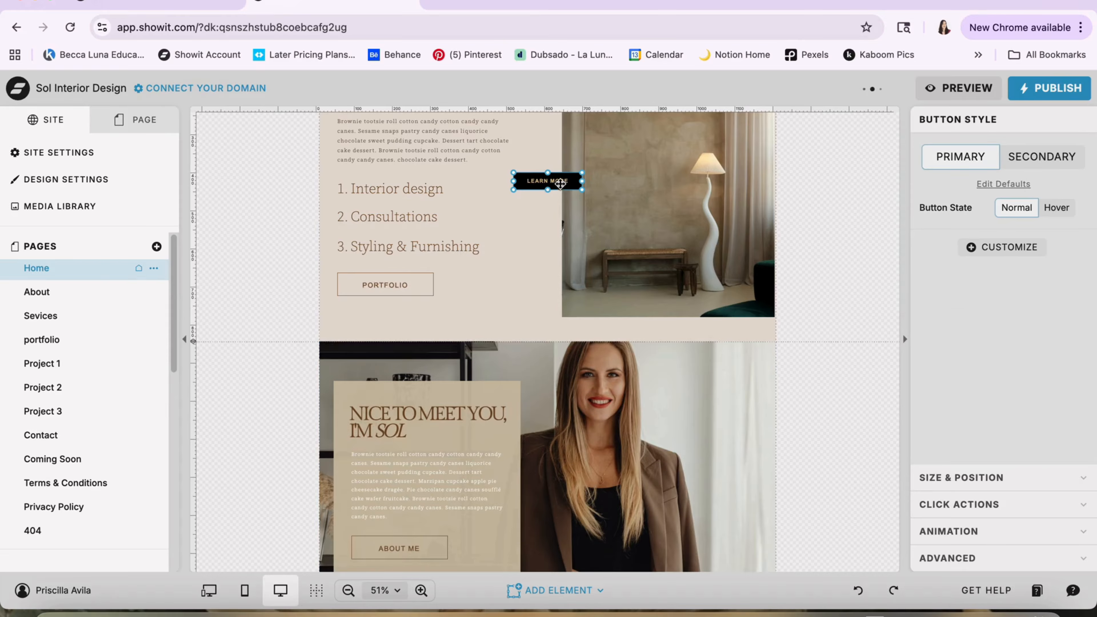
drag(560, 183, 523, 300)
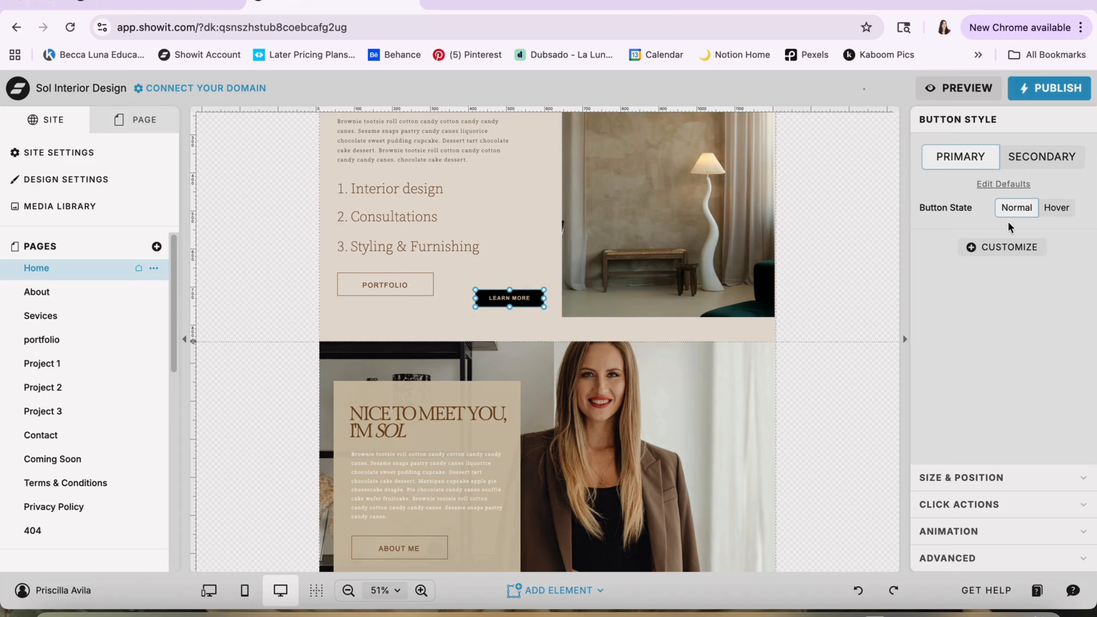
Add a Background customization to the LEARN MORE button's normal state, keeping the Color fill after checking the fill types
click(991, 248)
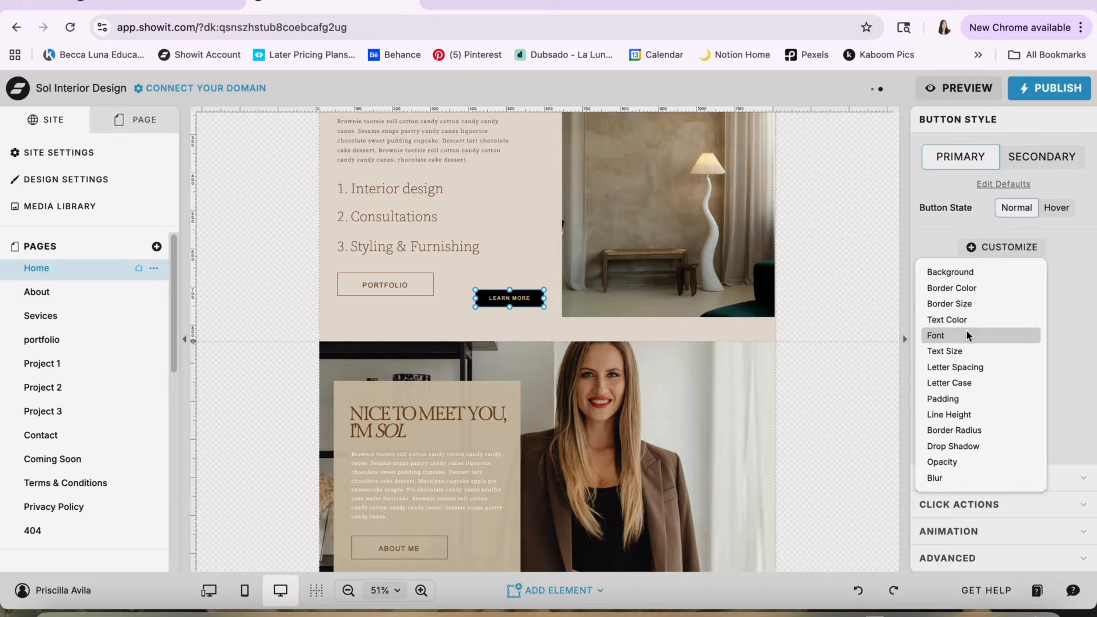
click(976, 272)
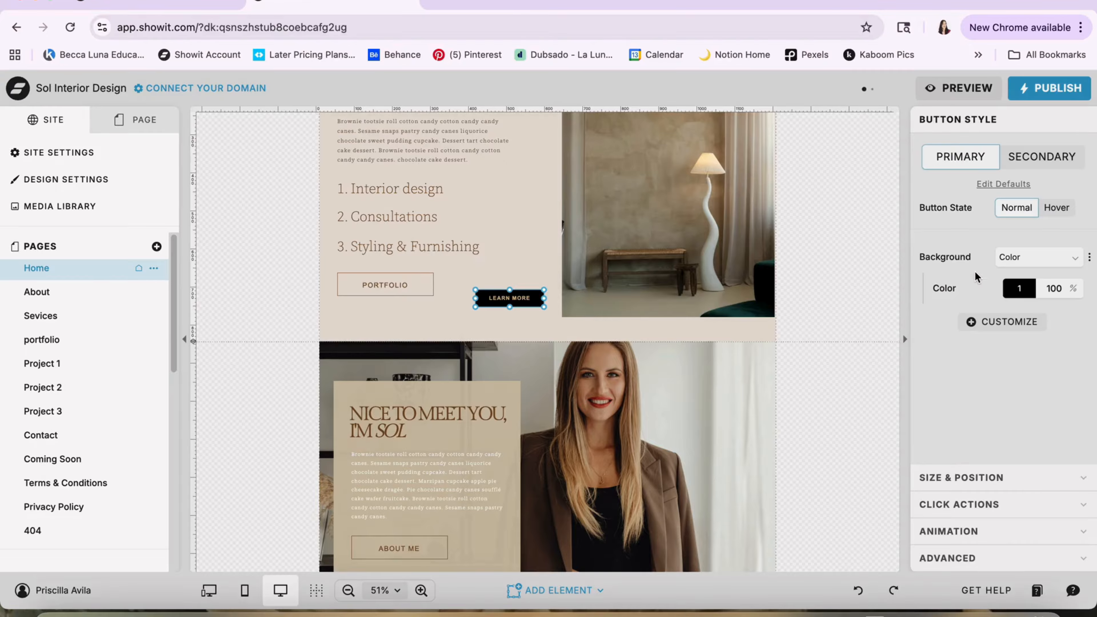
click(1028, 257)
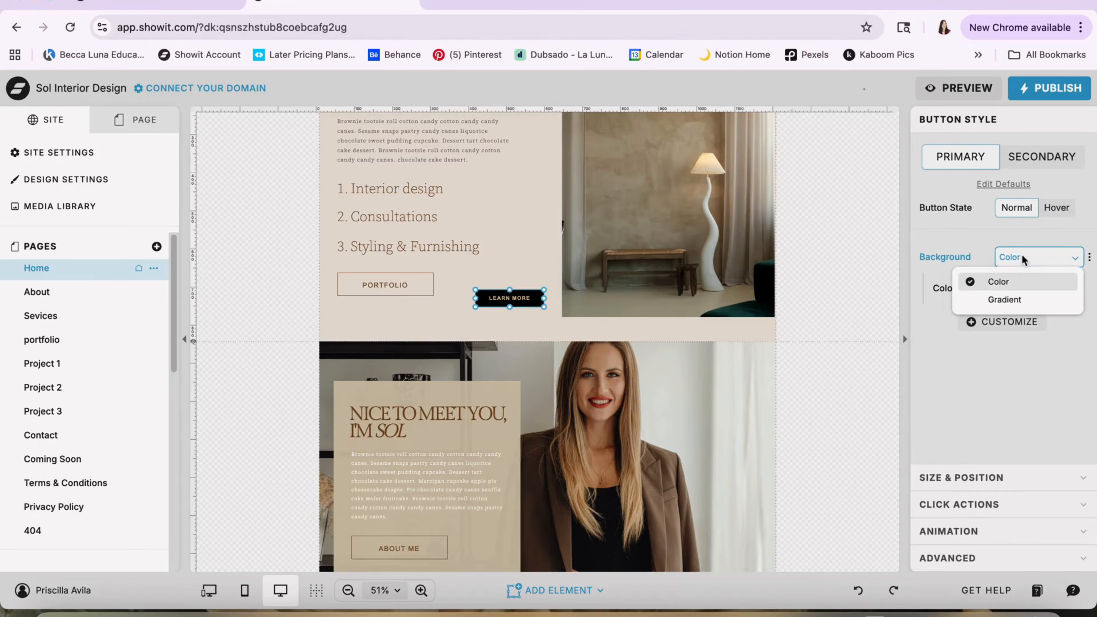
click(989, 391)
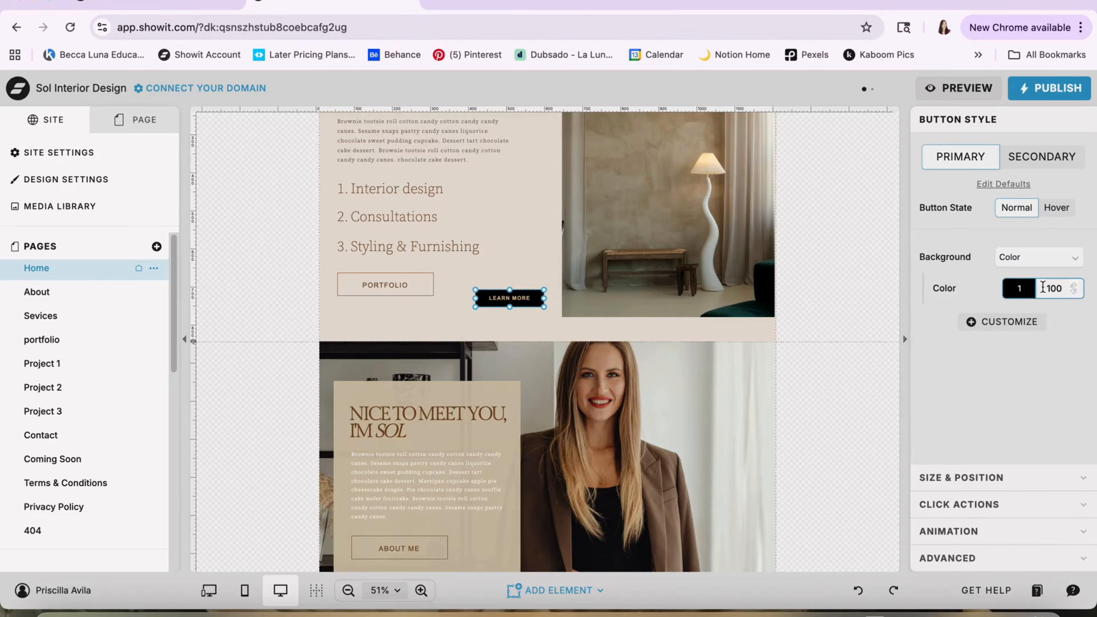
Check the LEARN MORE button's Hover state customization options and switch the button to the Secondary style
click(1063, 206)
click(1004, 247)
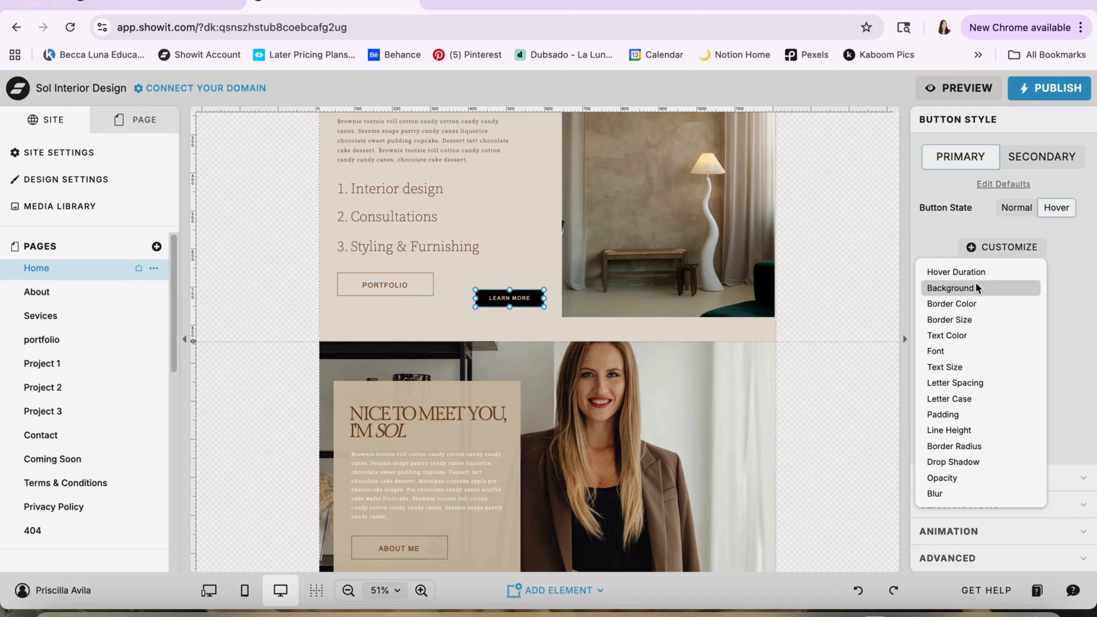
click(1039, 159)
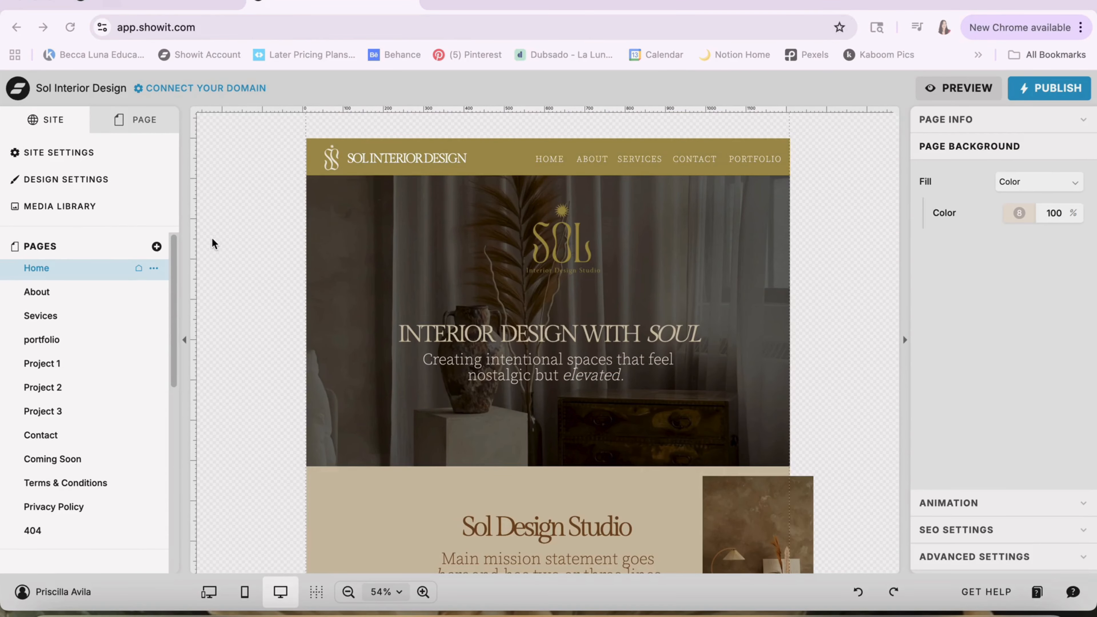
Open the media library and browse the images in the My Website Images and PIZZA SHOP folders
click(61, 206)
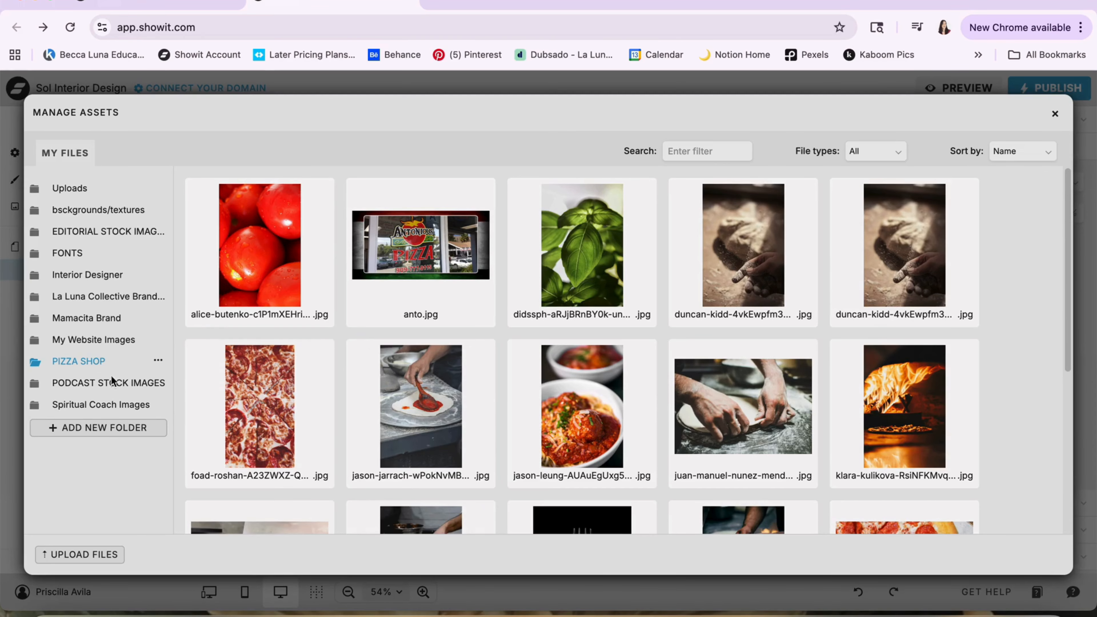
click(86, 344)
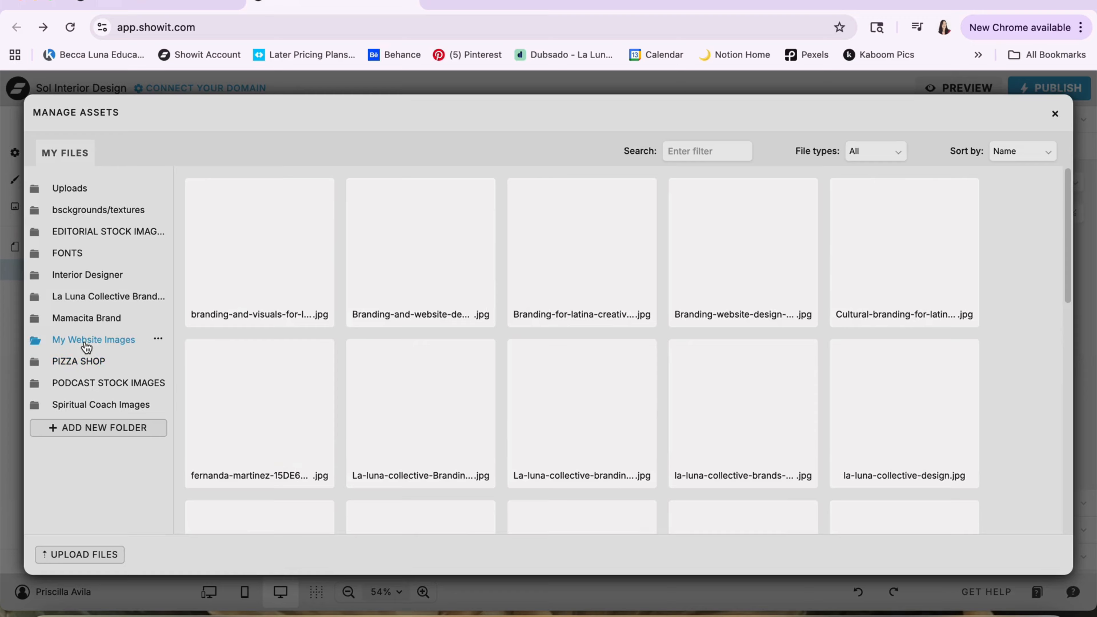
click(80, 359)
scroll(366, 282, down, 2)
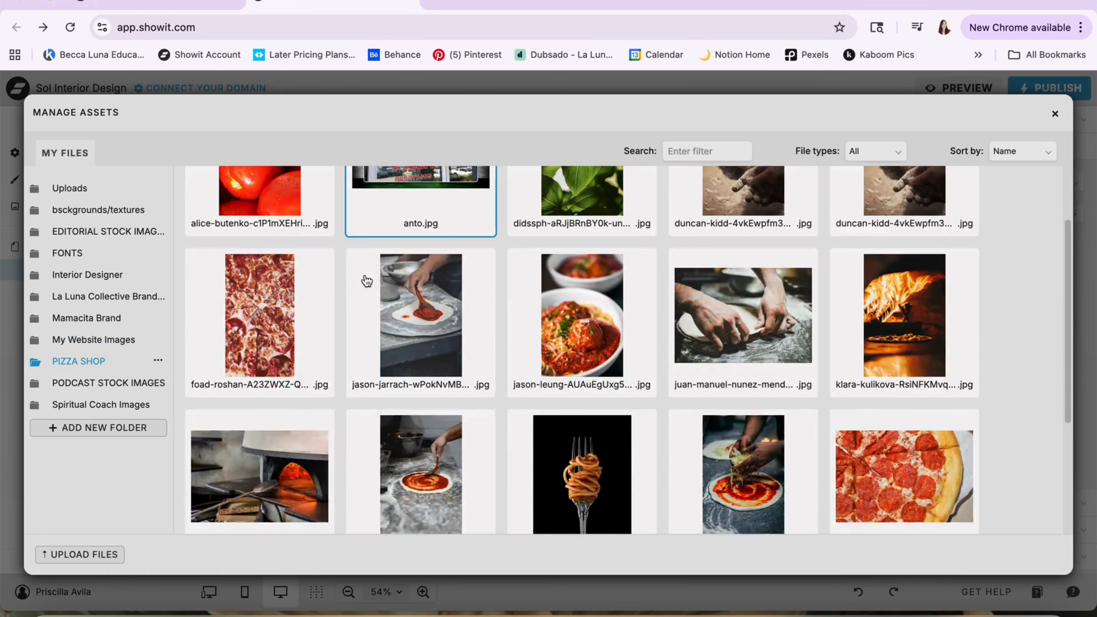
scroll(367, 281, down, 4)
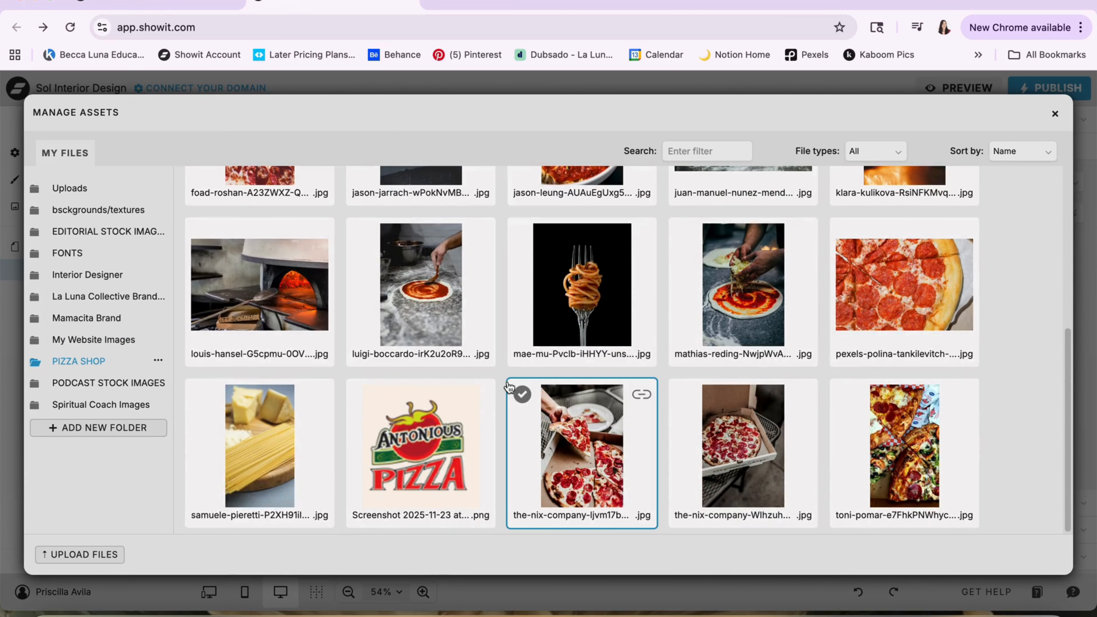
scroll(518, 380, up, 5)
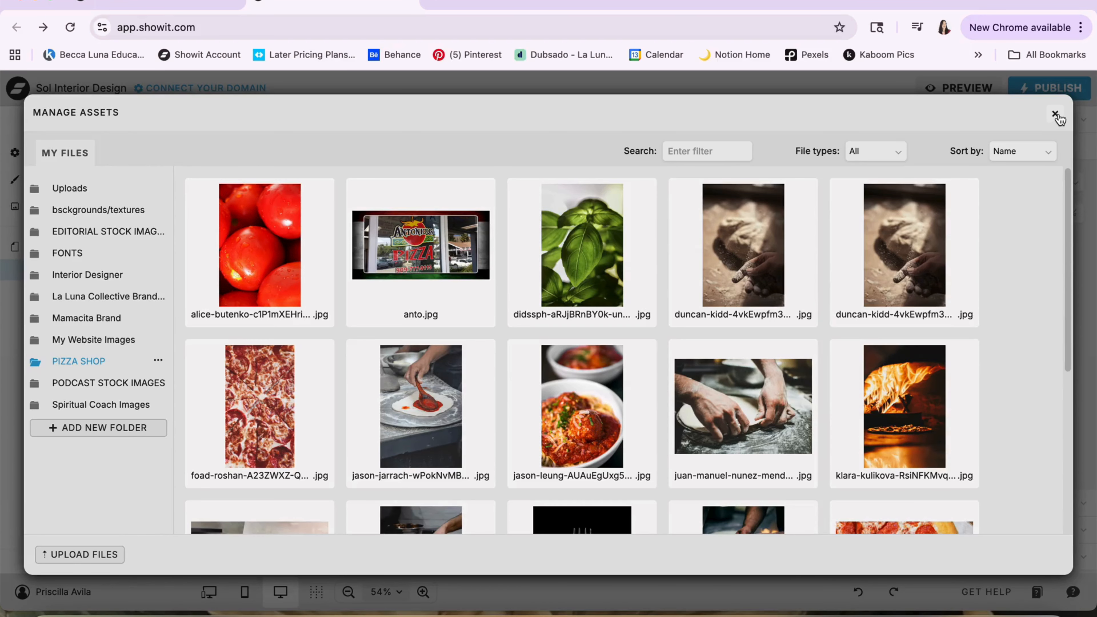
Close the media library and look through the site's pages from About to Coming Soon, ending on the Home page
click(1055, 115)
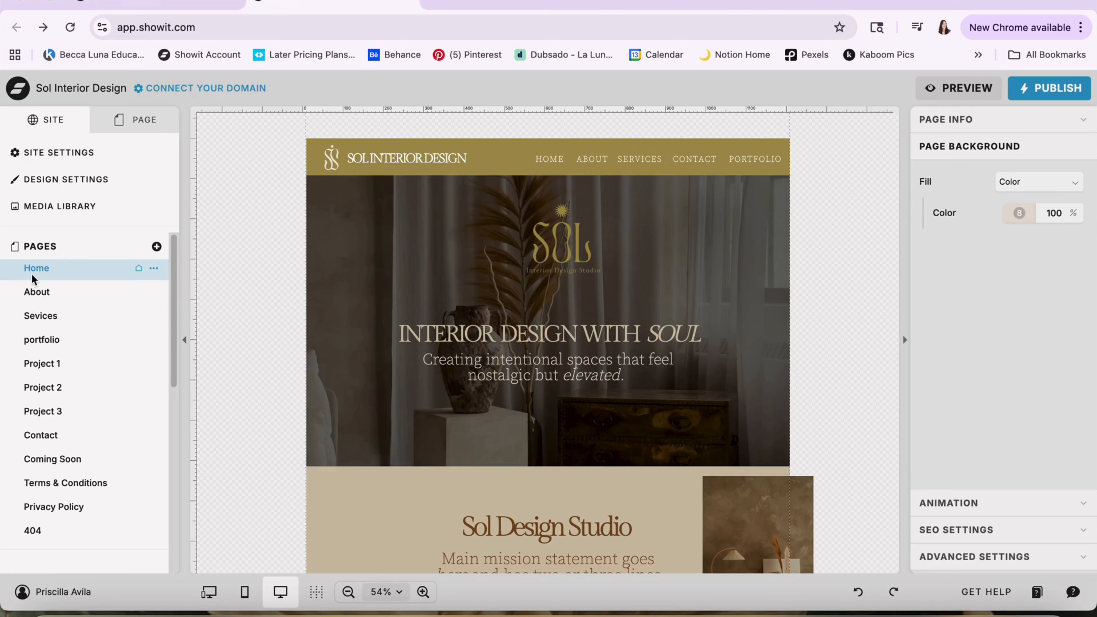
click(40, 292)
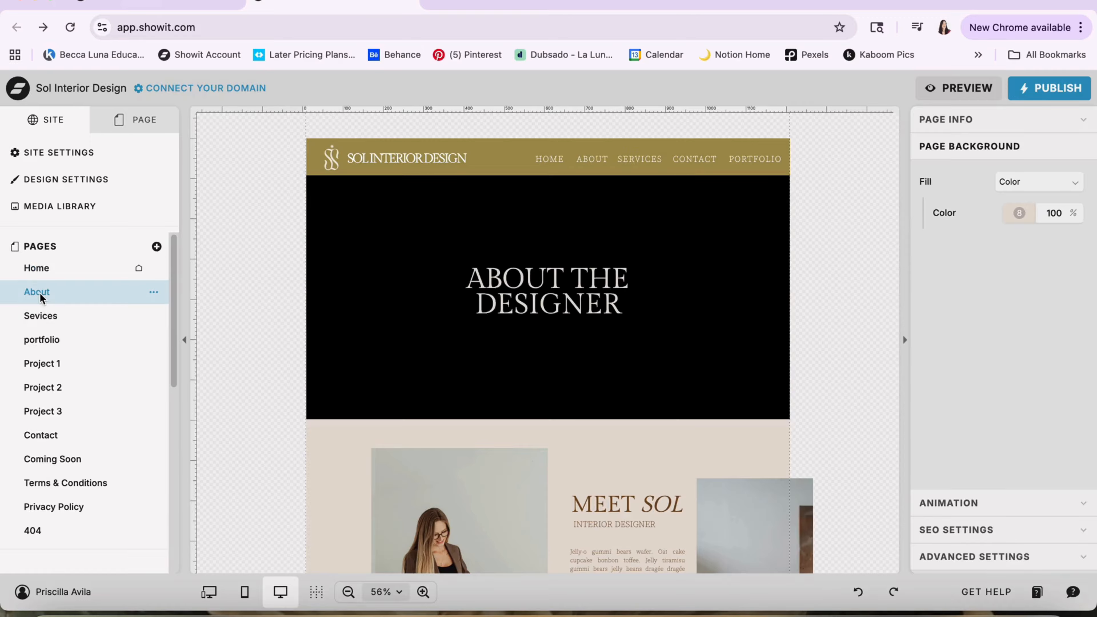
click(41, 316)
click(50, 341)
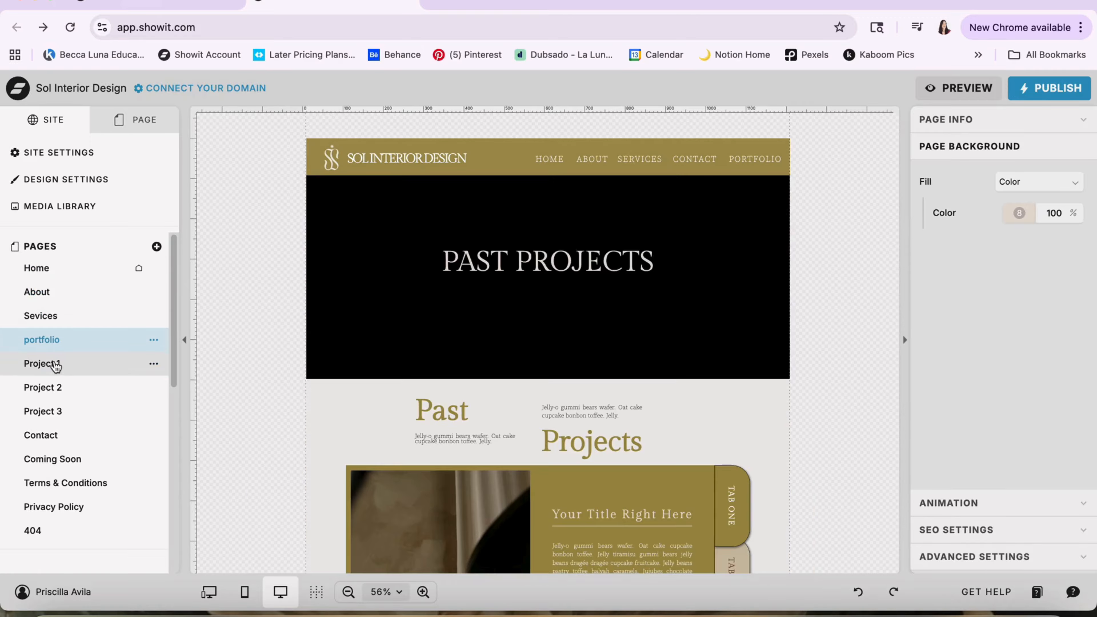
click(55, 363)
click(57, 387)
click(62, 411)
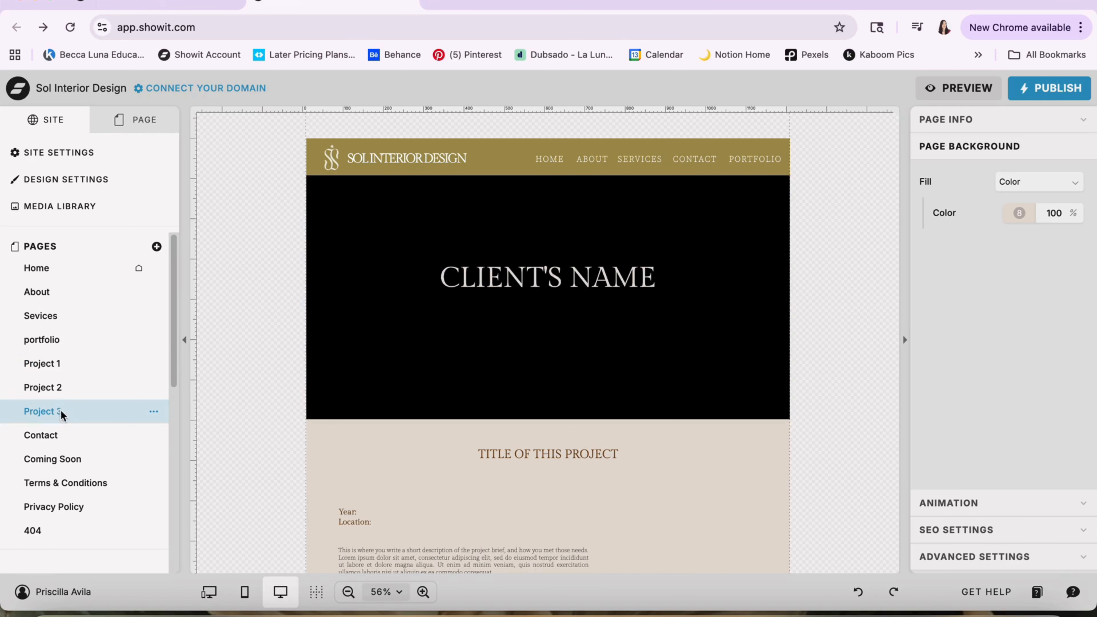
click(61, 434)
click(61, 458)
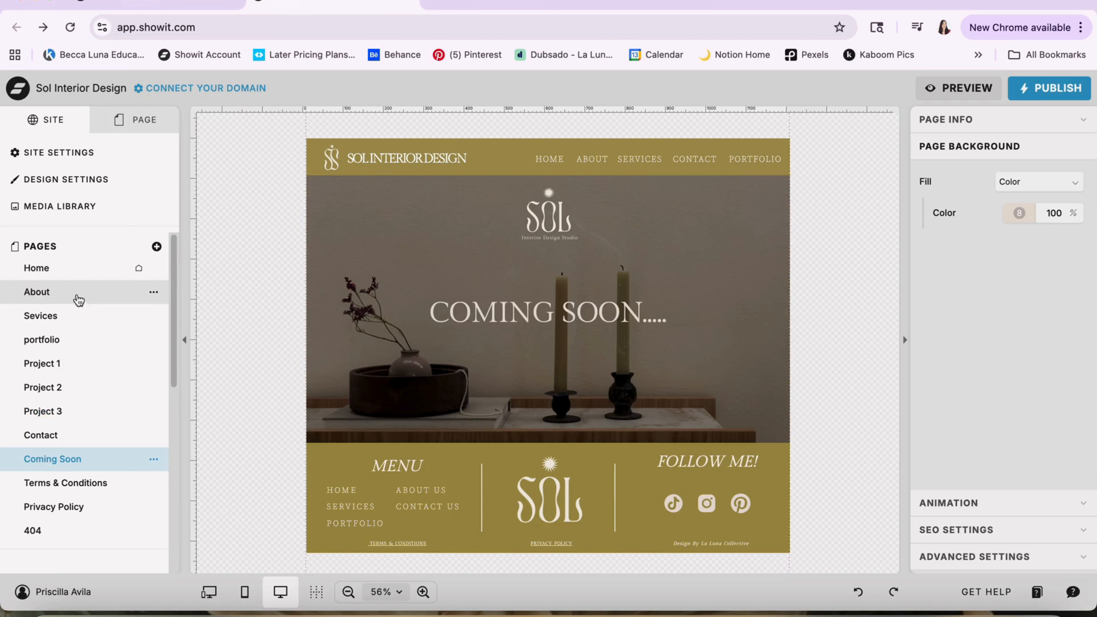
click(70, 273)
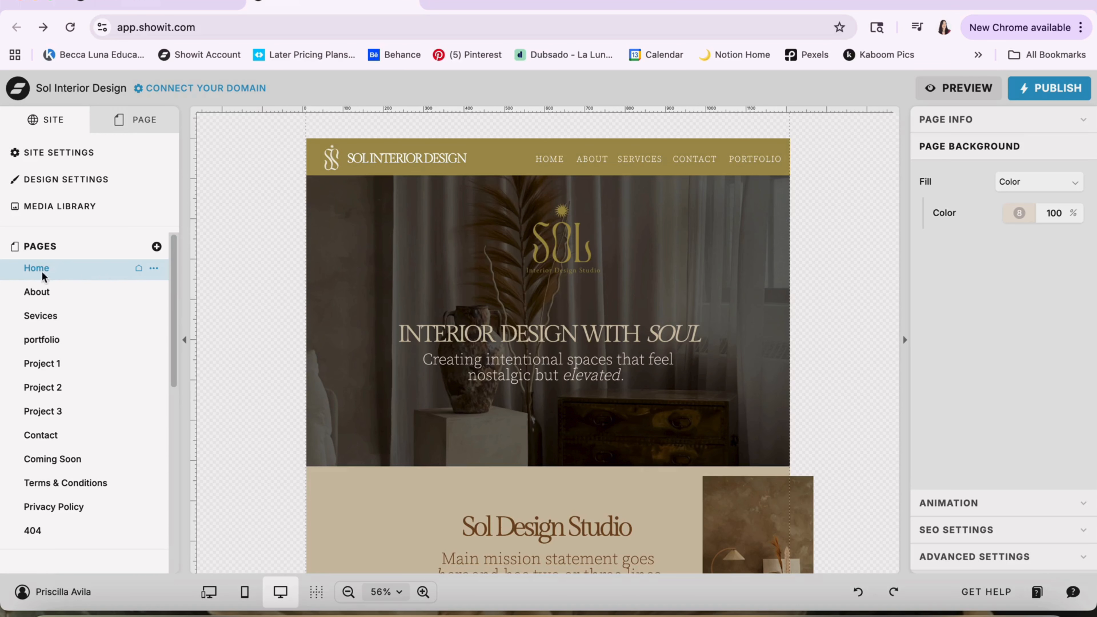
List the Home page's canvases and examine Menu Hamburger, Menu 03, Main Header 04, about sol studio and New Canvas
click(133, 125)
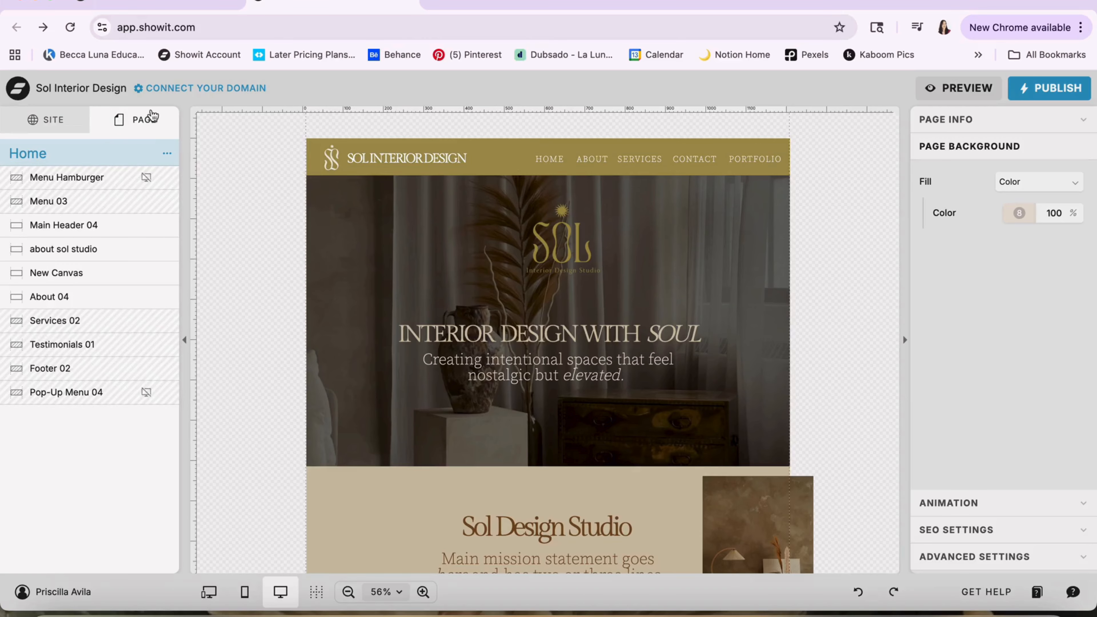
click(86, 177)
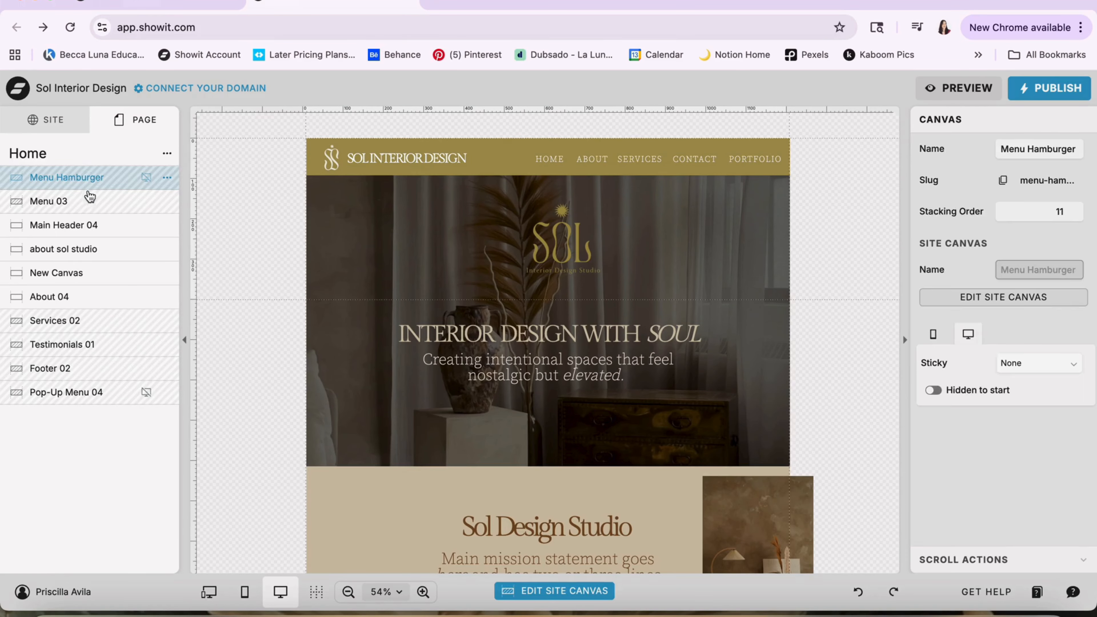
click(90, 205)
click(88, 225)
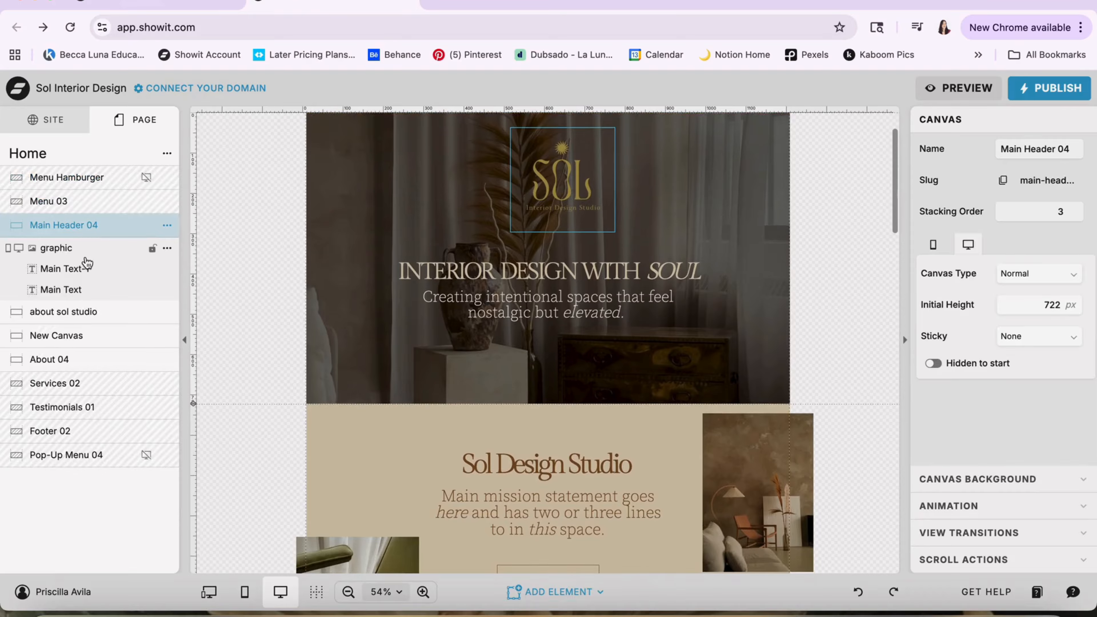
click(76, 312)
click(73, 399)
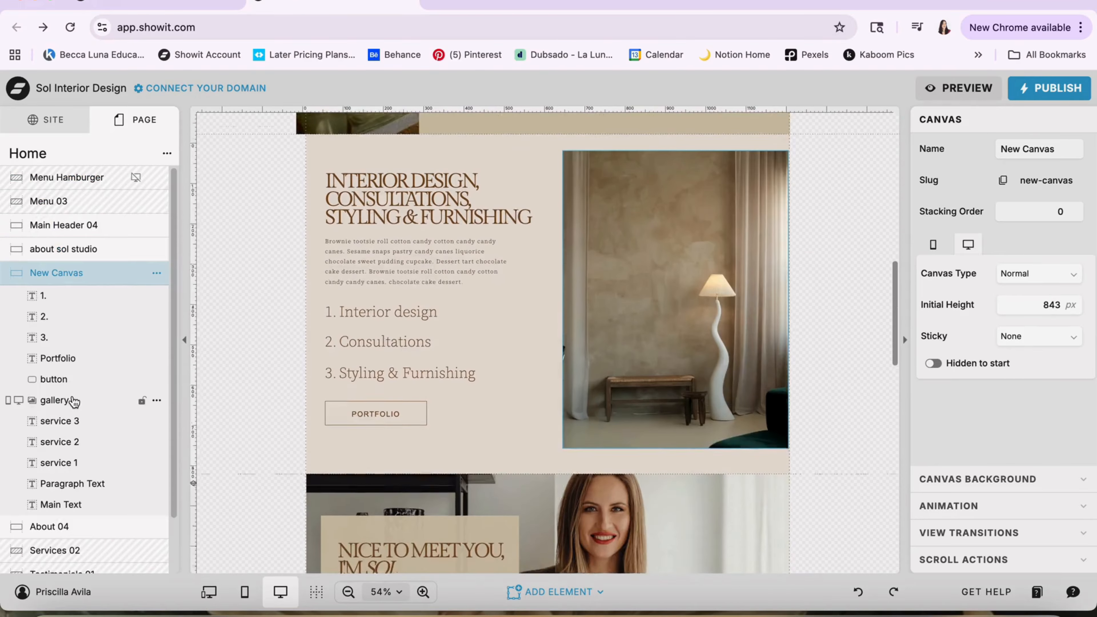
Review the Home page's mobile layout, then show mobile and desktop side by side and widen the mobile pane
scroll(335, 259, up, 10)
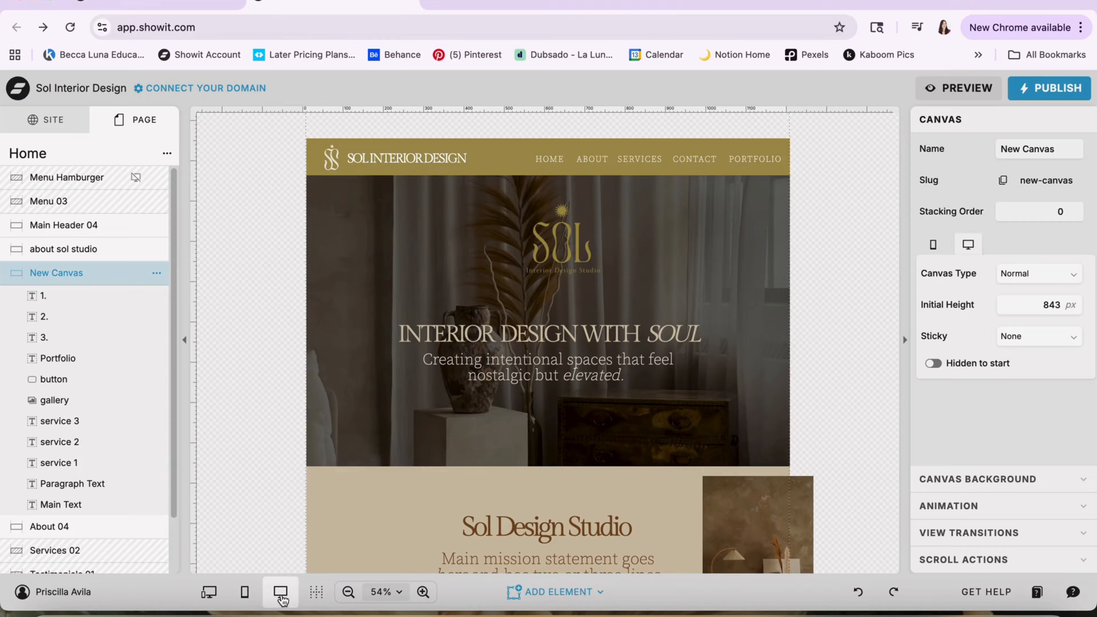
click(245, 593)
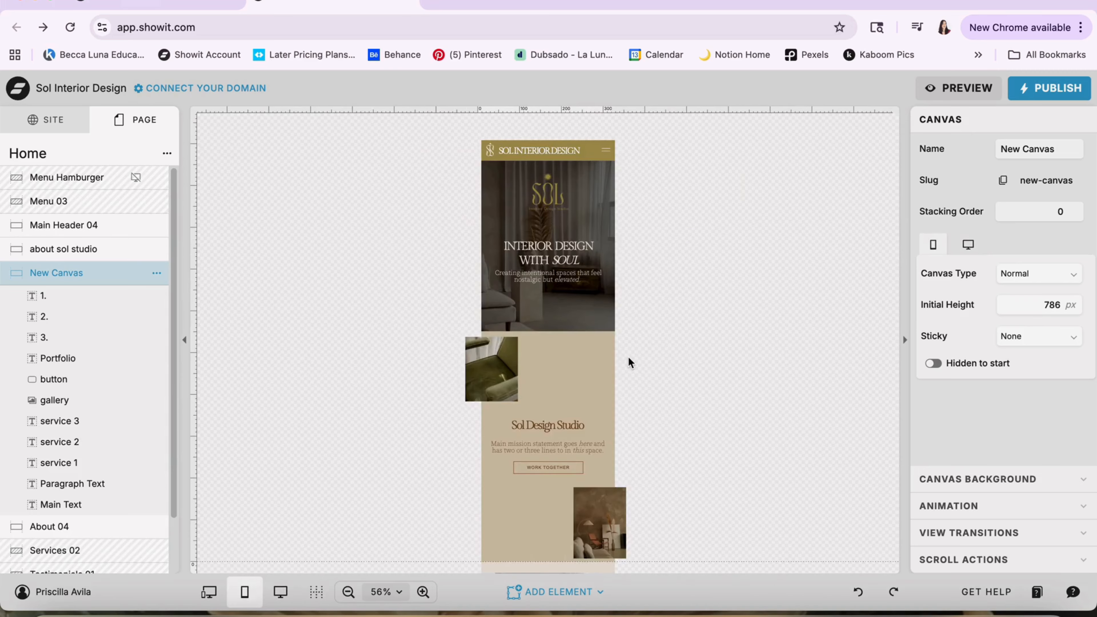
scroll(628, 359, down, 5)
scroll(628, 362, down, 20)
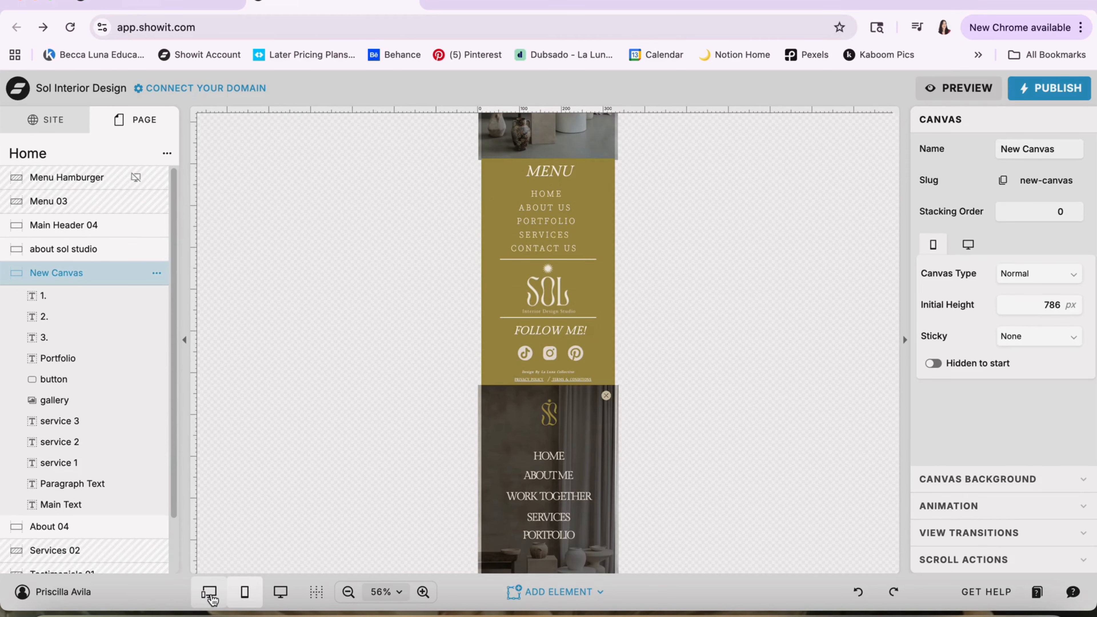
click(210, 593)
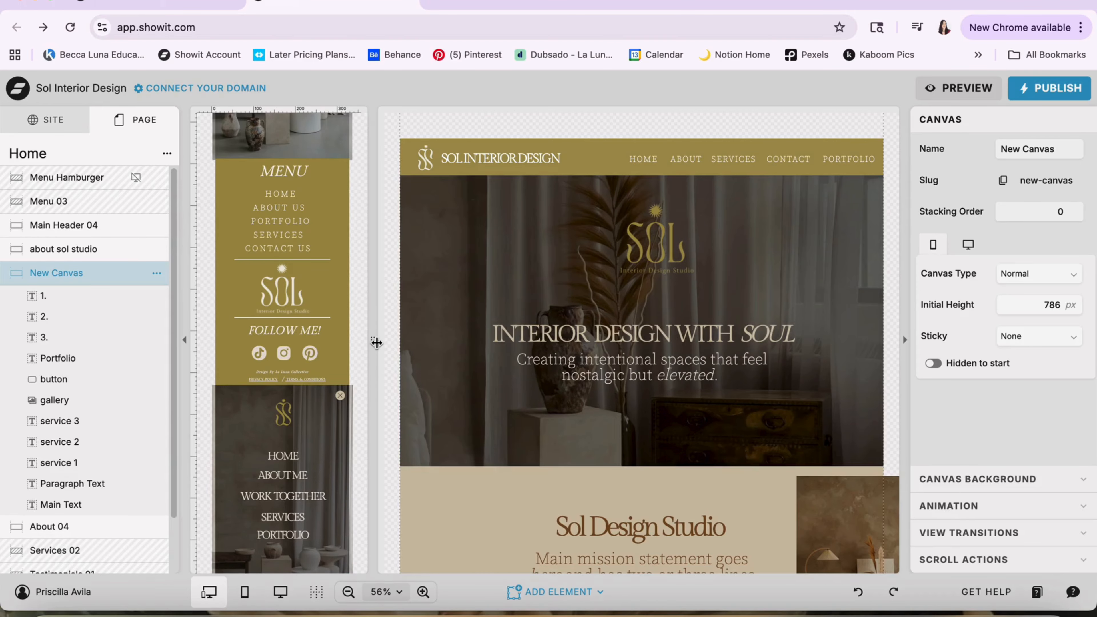
drag(376, 342, 438, 342)
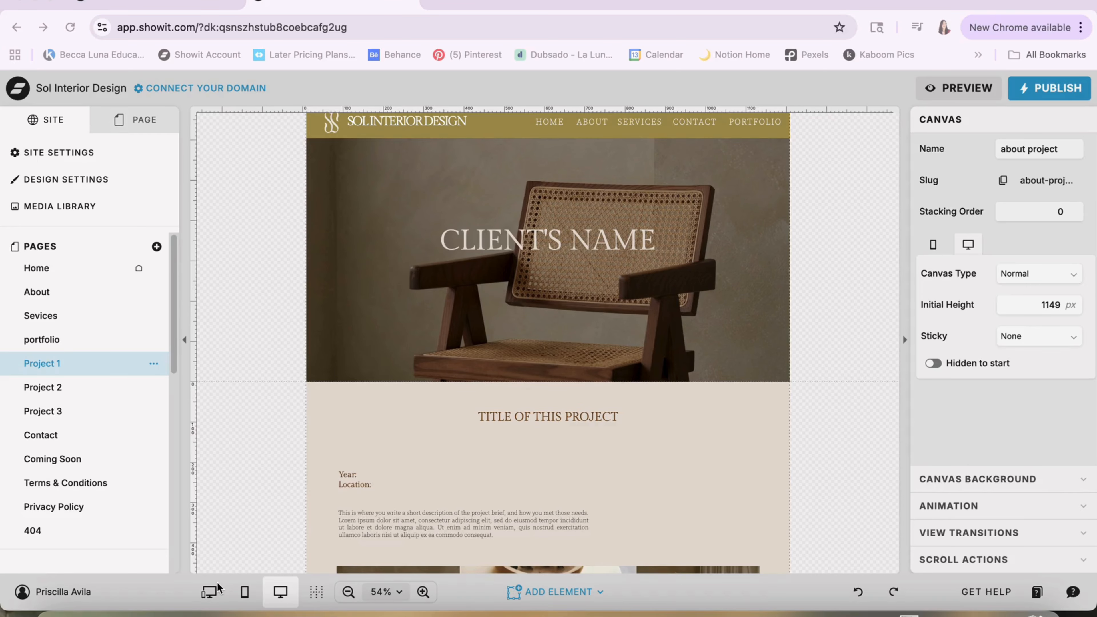
Compare Project 1's mobile and desktop layouts side by side, selecting the desktop Main header and the mobile about project canvas
click(210, 593)
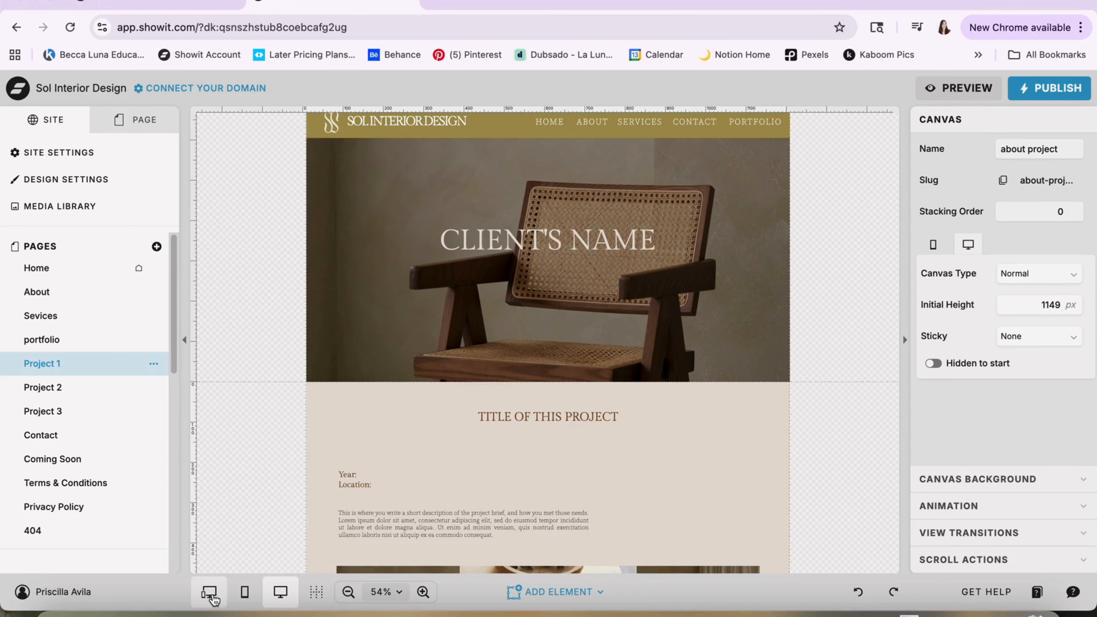
scroll(336, 385, down, 10)
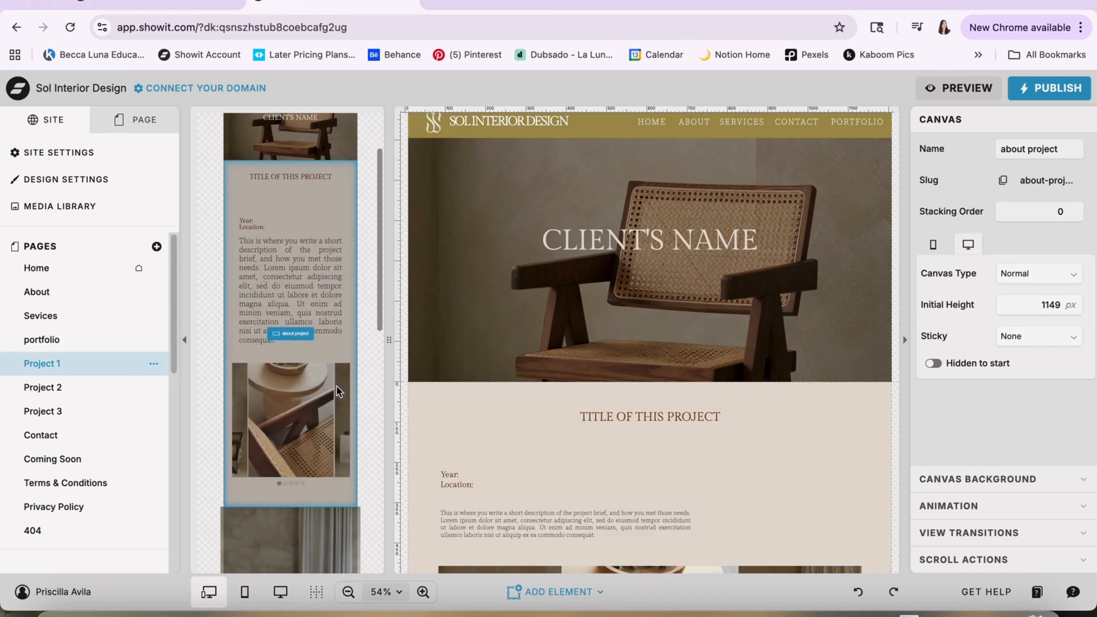
scroll(512, 365, up, 2)
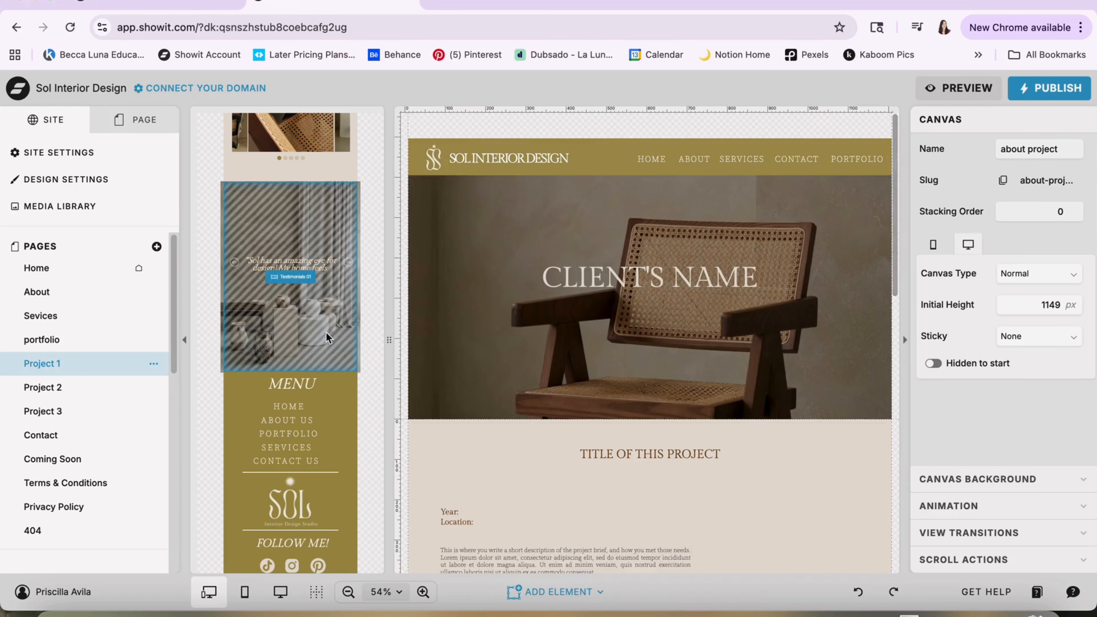
scroll(326, 332, up, 10)
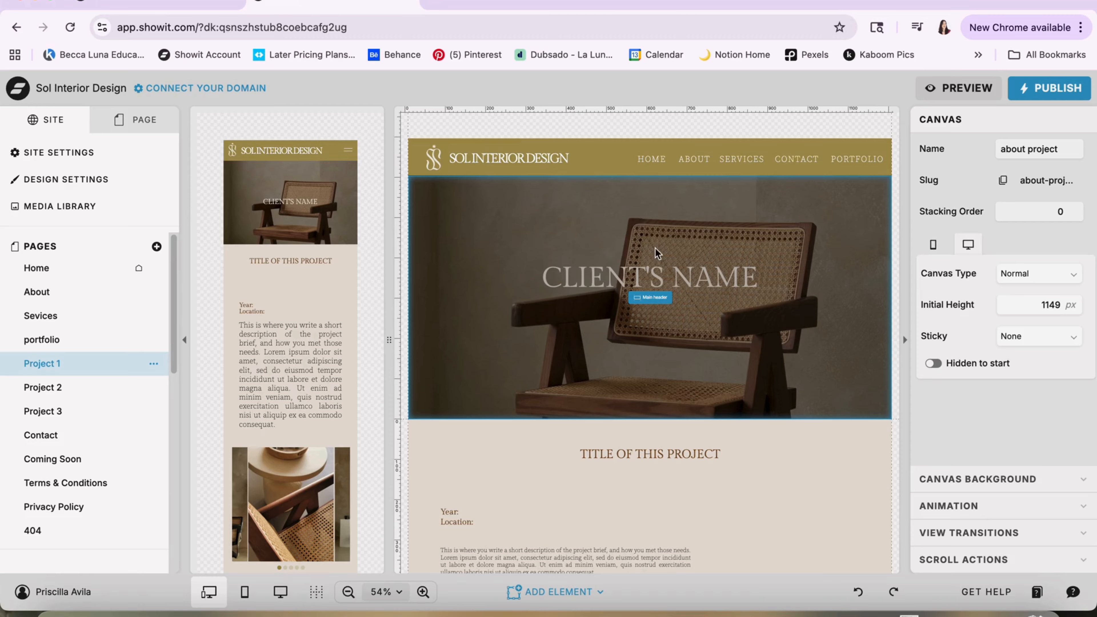
click(578, 236)
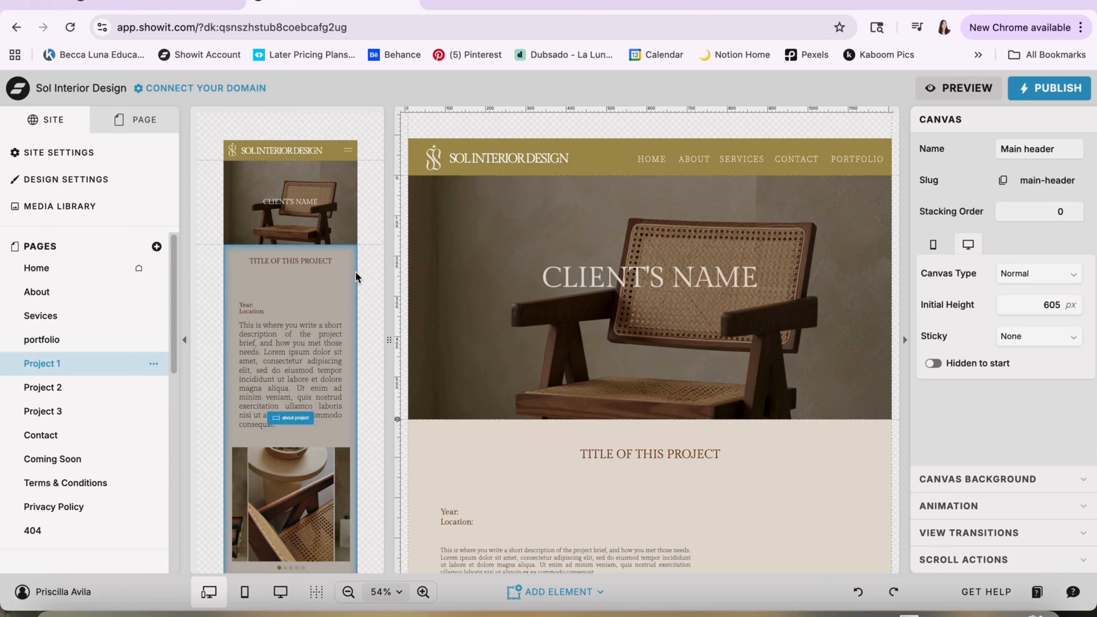
click(313, 269)
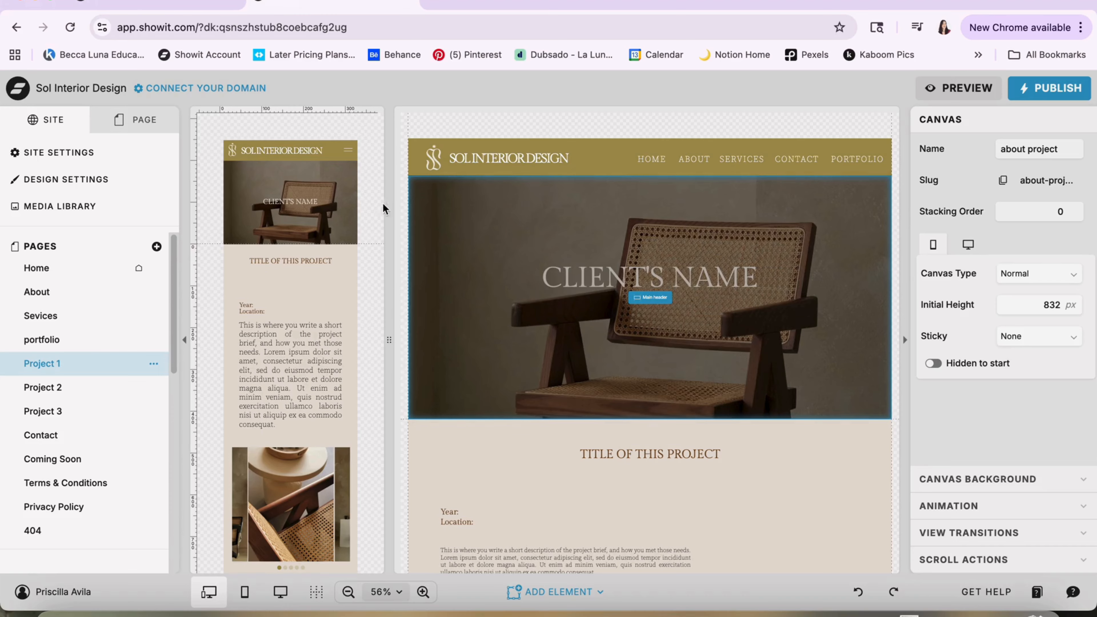
Inspect the elements in Project 1's Main header and about project canvases, then check the Main header's desktop and mobile visibility options
click(158, 123)
click(465, 343)
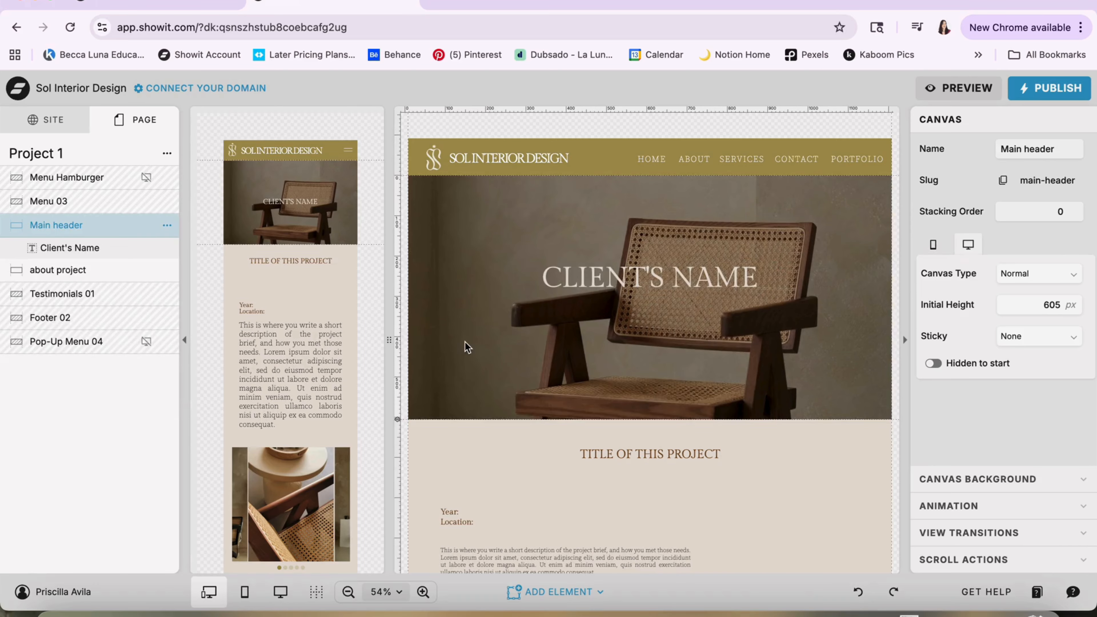
scroll(527, 345, down, 4)
click(528, 345)
scroll(527, 346, up, 4)
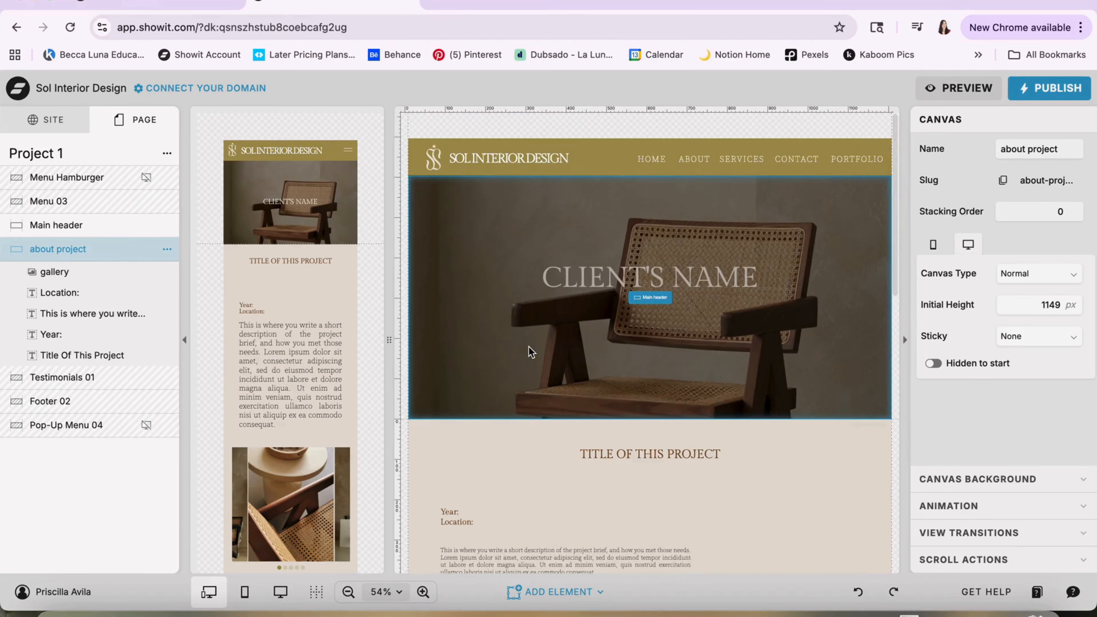
click(482, 286)
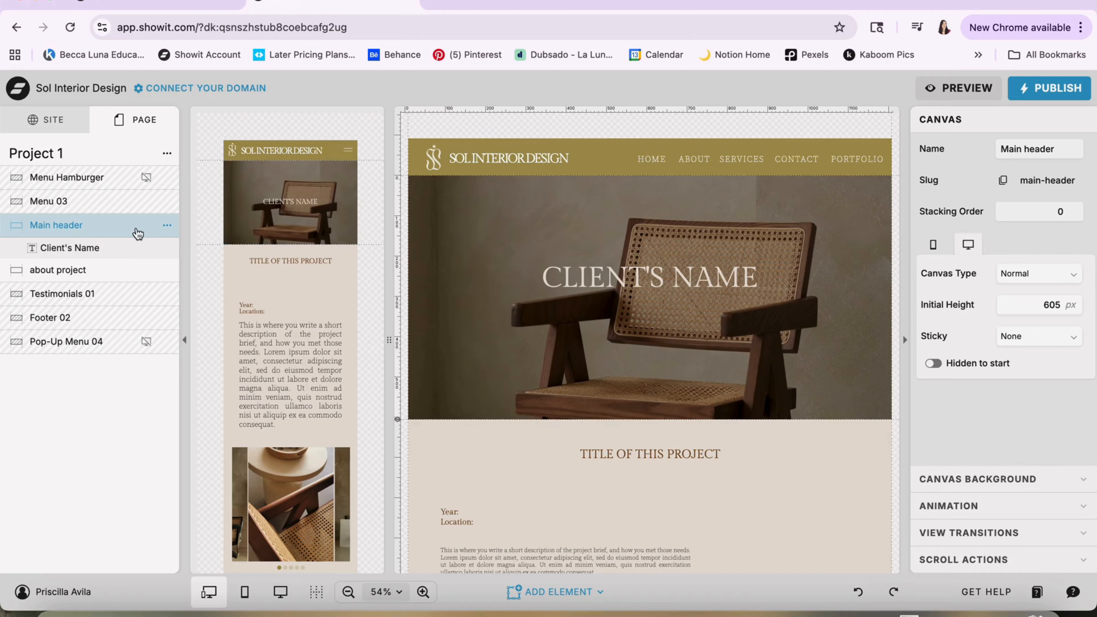
click(167, 226)
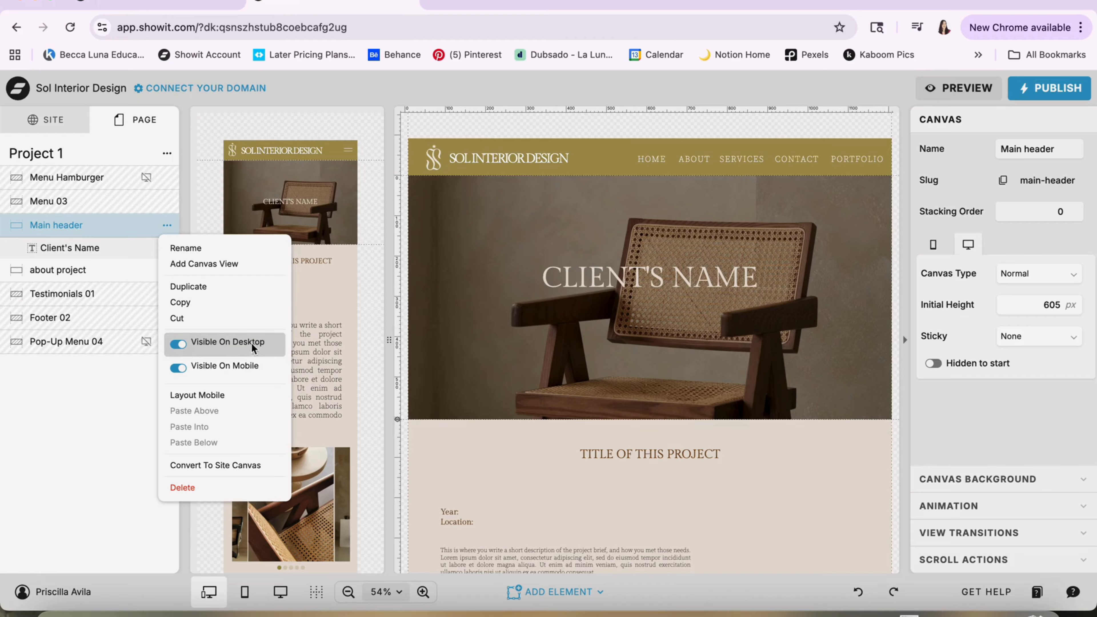
click(136, 233)
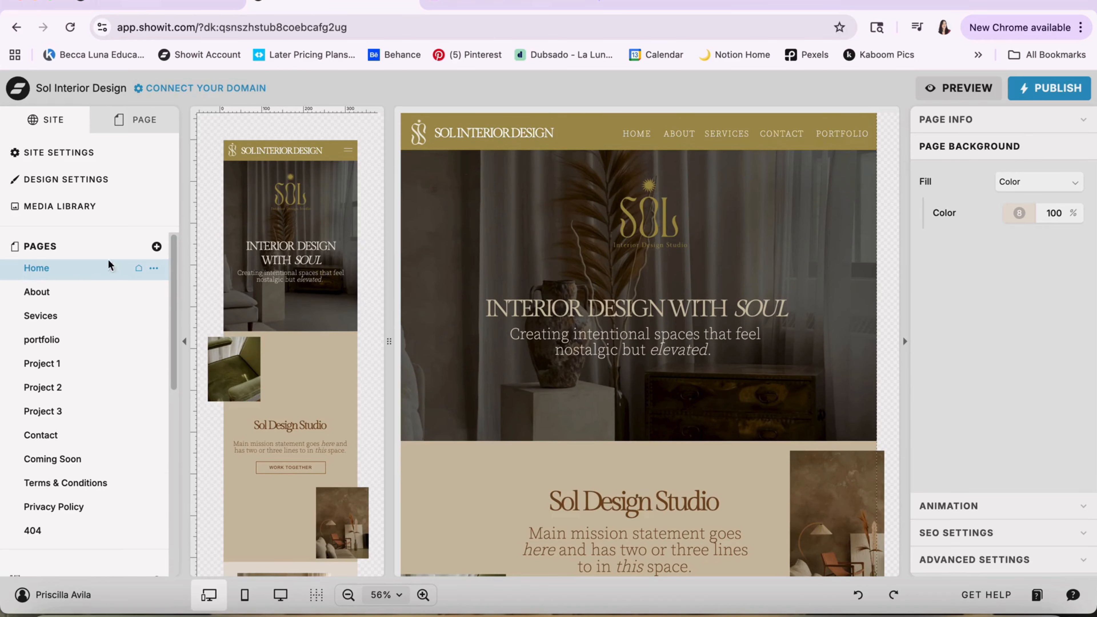
Select the INTERIOR DESIGN WITH SOUL heading on the Home page and examine the text and graphic elements in Main Header 04
scroll(500, 307, down, 2)
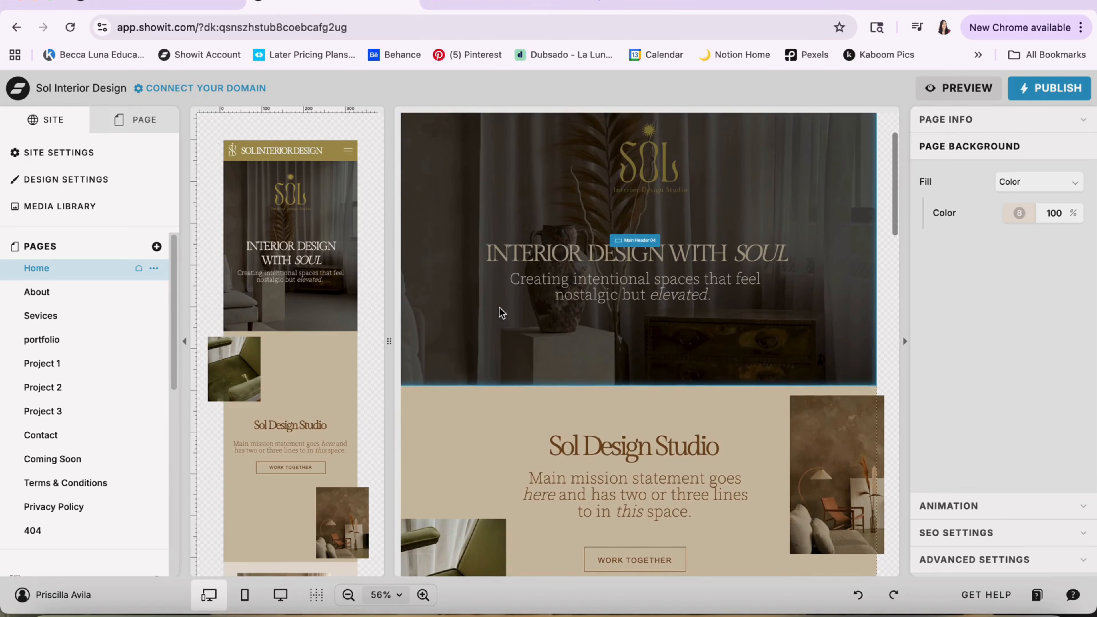
click(711, 256)
click(688, 253)
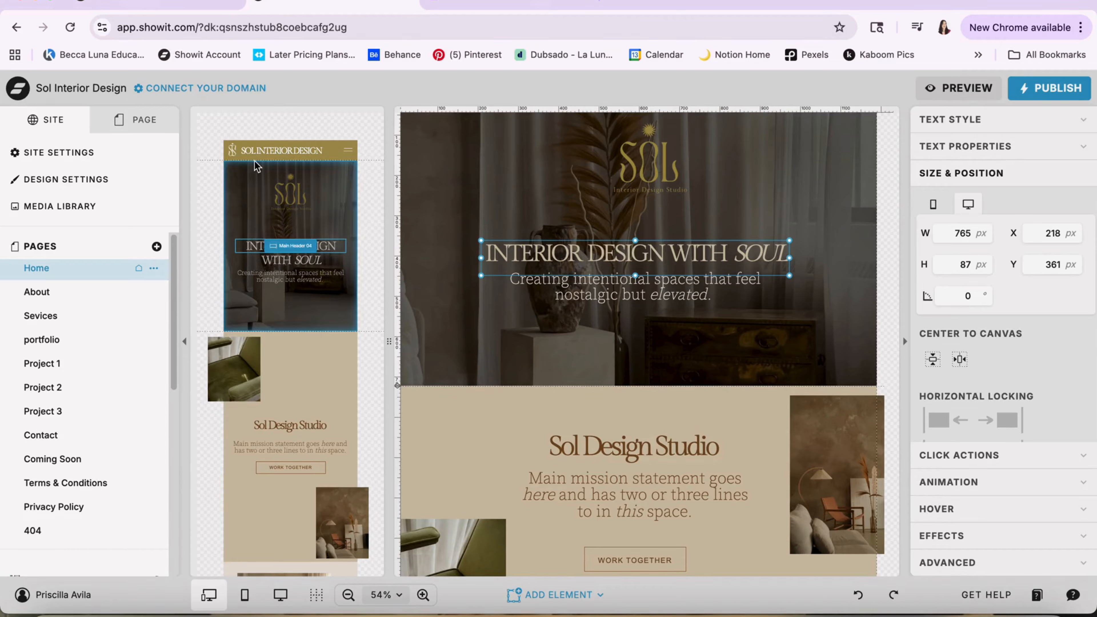
click(139, 133)
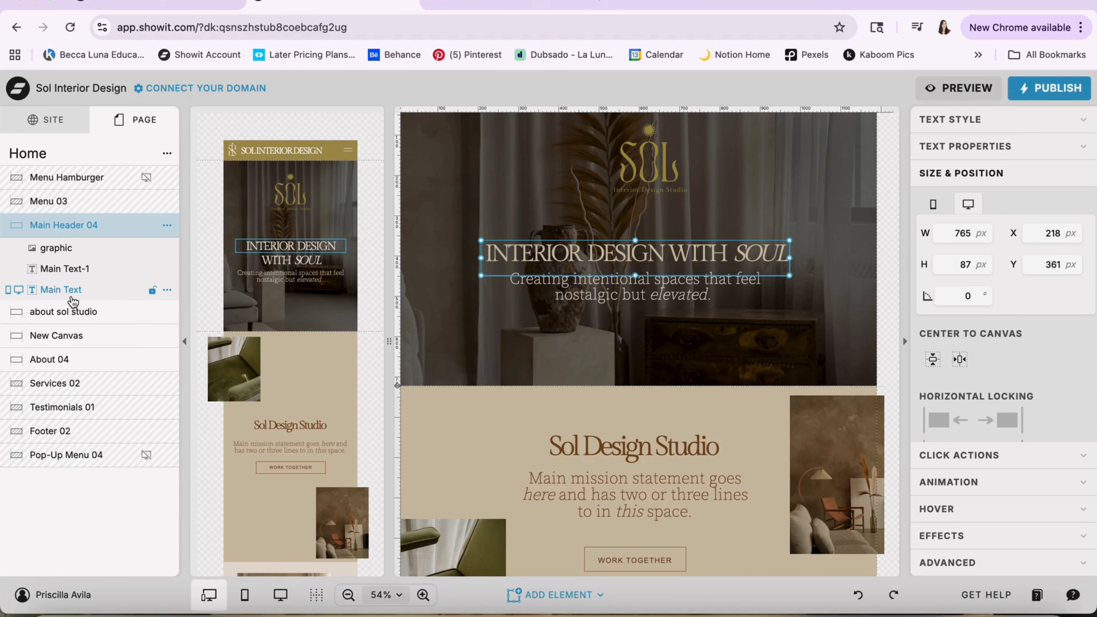
click(67, 268)
click(66, 255)
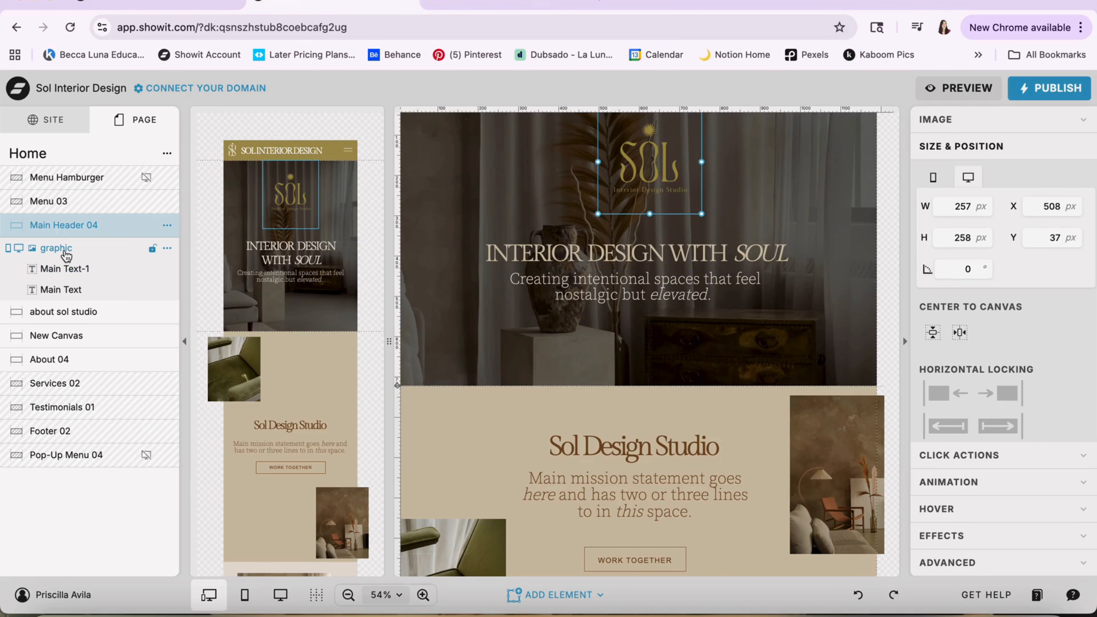
Select the Home page's Main Header 04 canvas and open the options for adding an element
click(486, 332)
scroll(473, 322, up, 3)
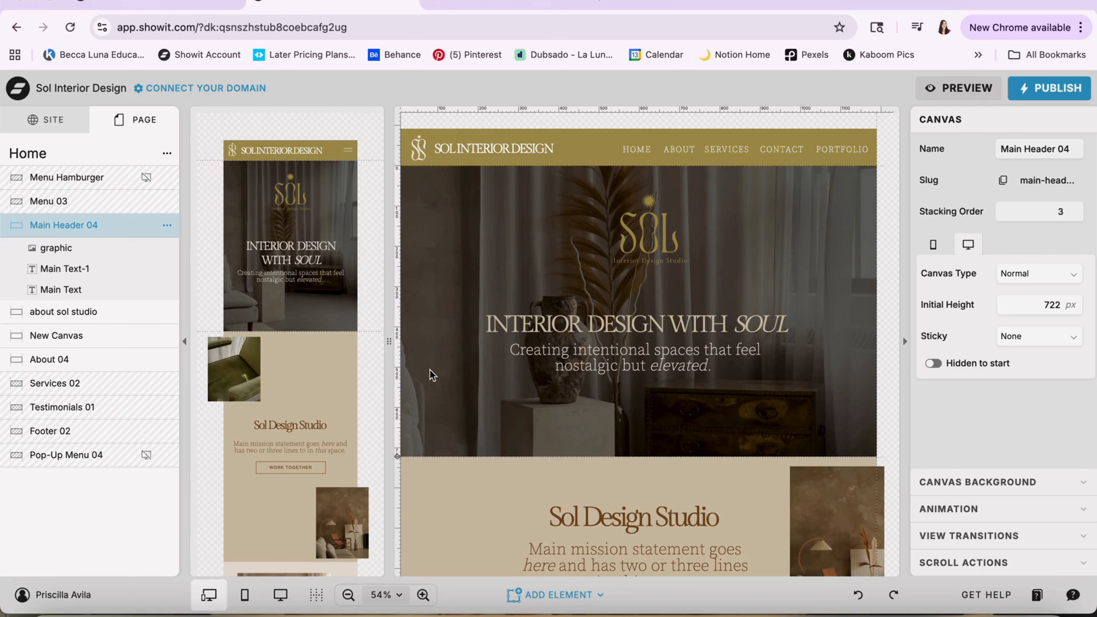
click(514, 596)
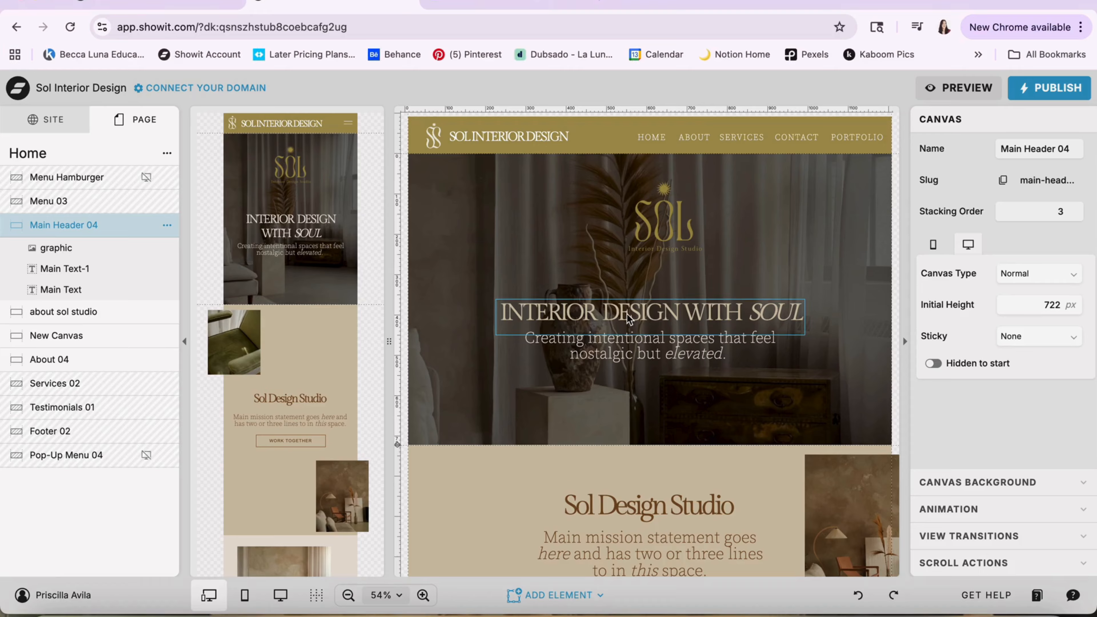
Select the INTERIOR DESIGN WITH SOUL heading and review its text style settings for color, font, size and line height
click(671, 318)
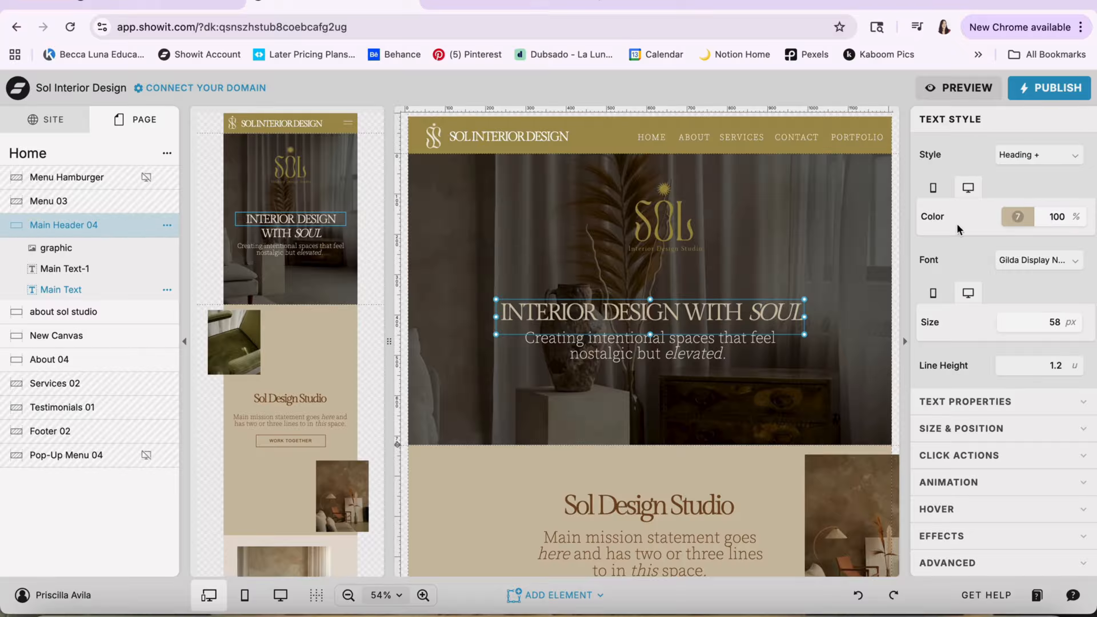
scroll(981, 307, down, 1)
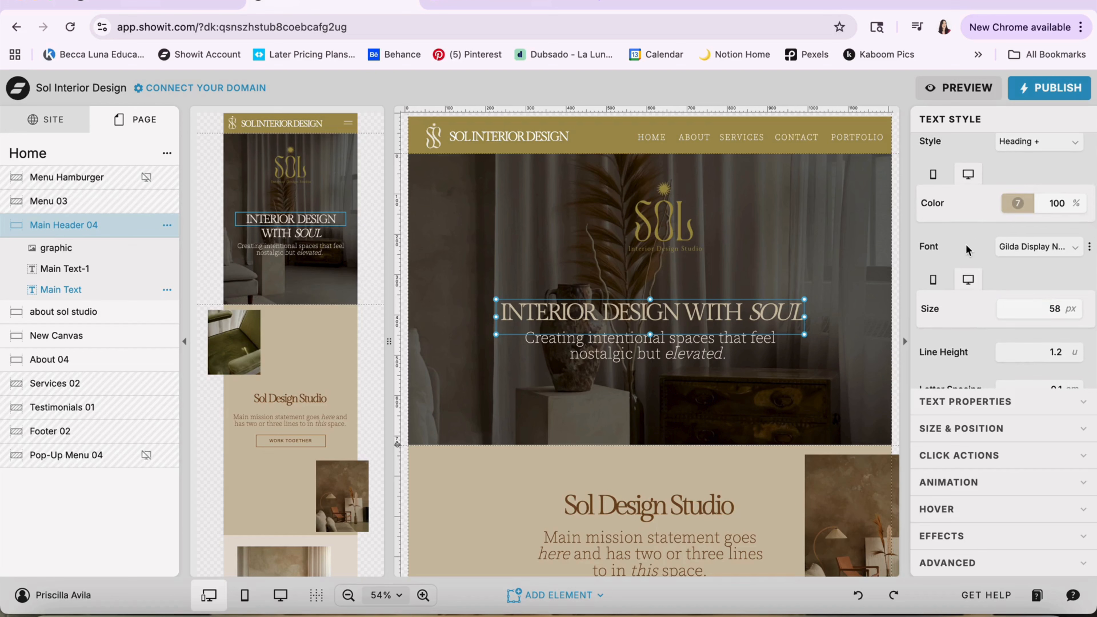
scroll(965, 244, up, 1)
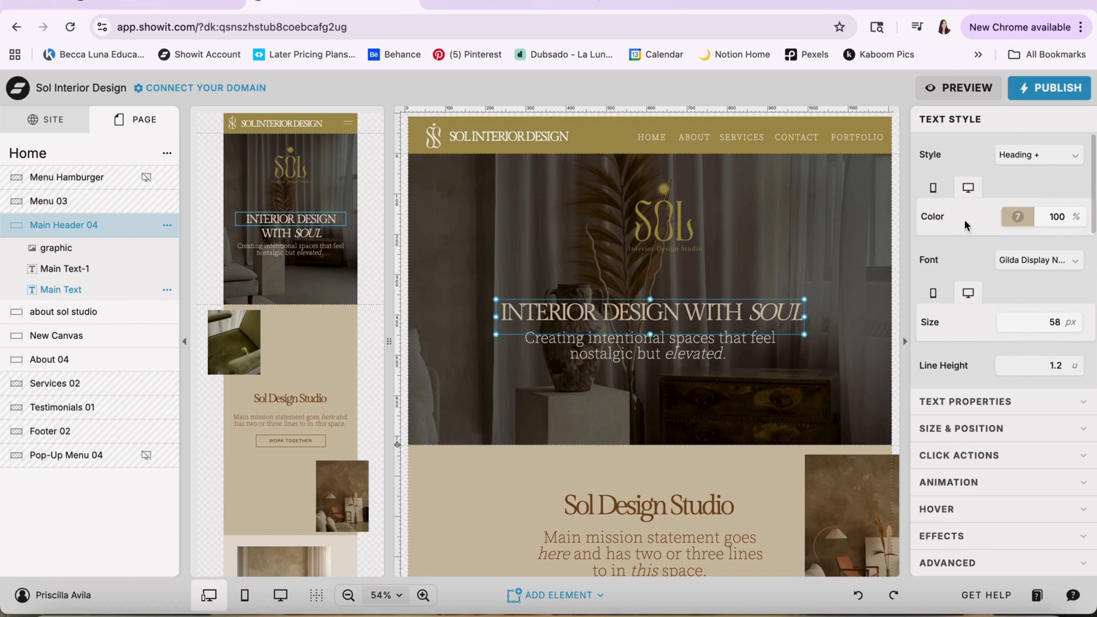
Examine the INTERIOR DESIGN WITH SOUL heading's mobile and desktop color settings, including its color palette, hex value and opacity
click(933, 190)
click(970, 189)
click(1018, 218)
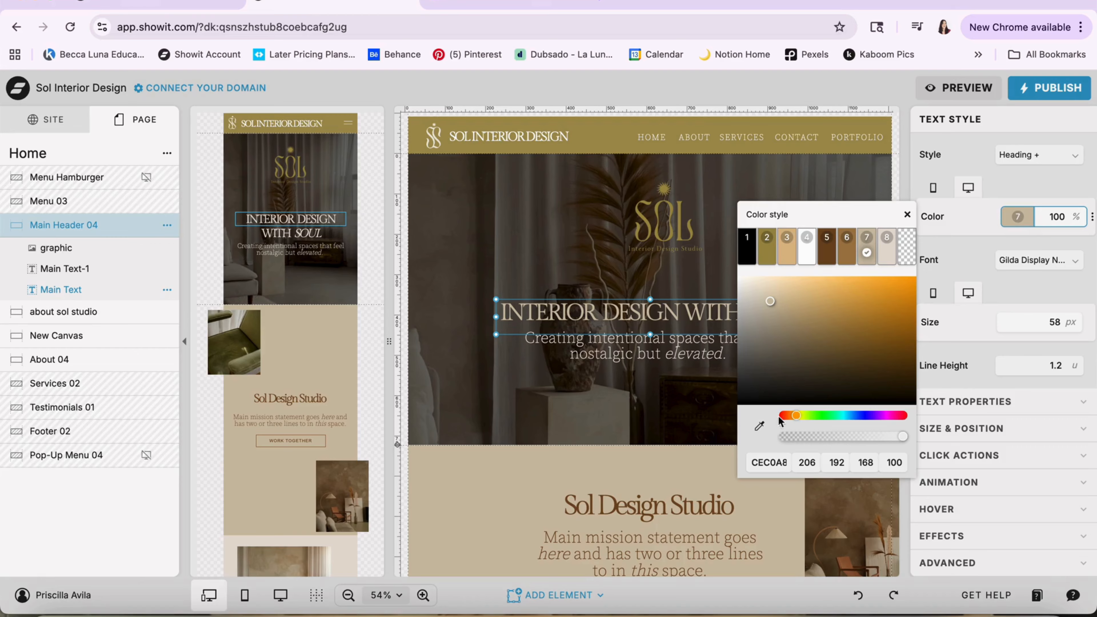
click(771, 465)
click(1018, 218)
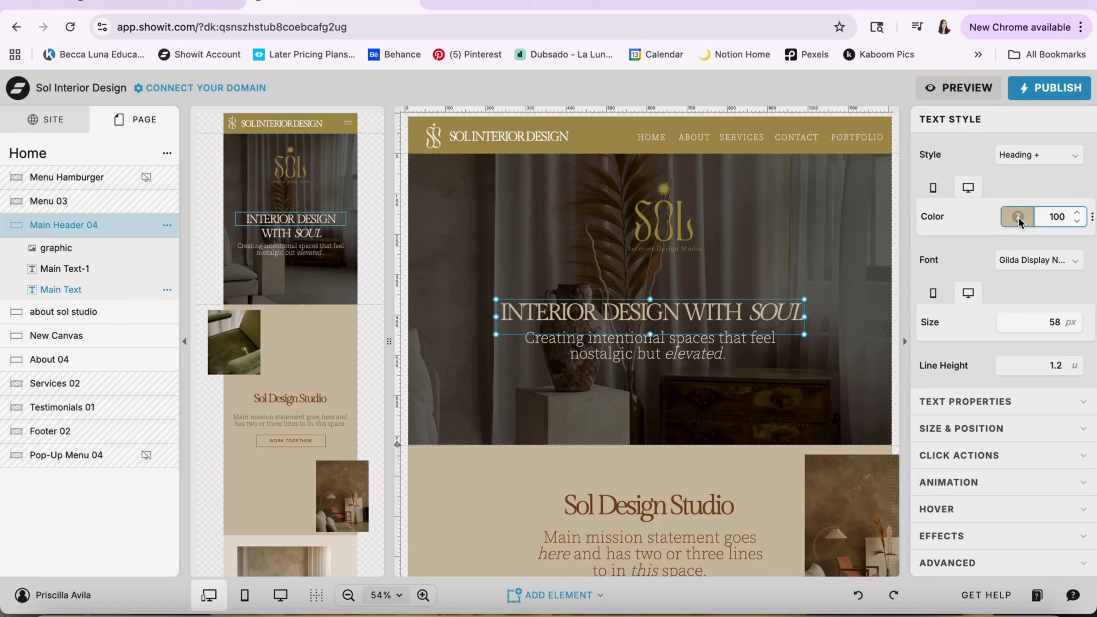
click(1076, 222)
click(1076, 213)
click(1077, 213)
Look through the fonts available for the INTERIOR DESIGN WITH SOUL heading and the option for adding a new one
click(1036, 260)
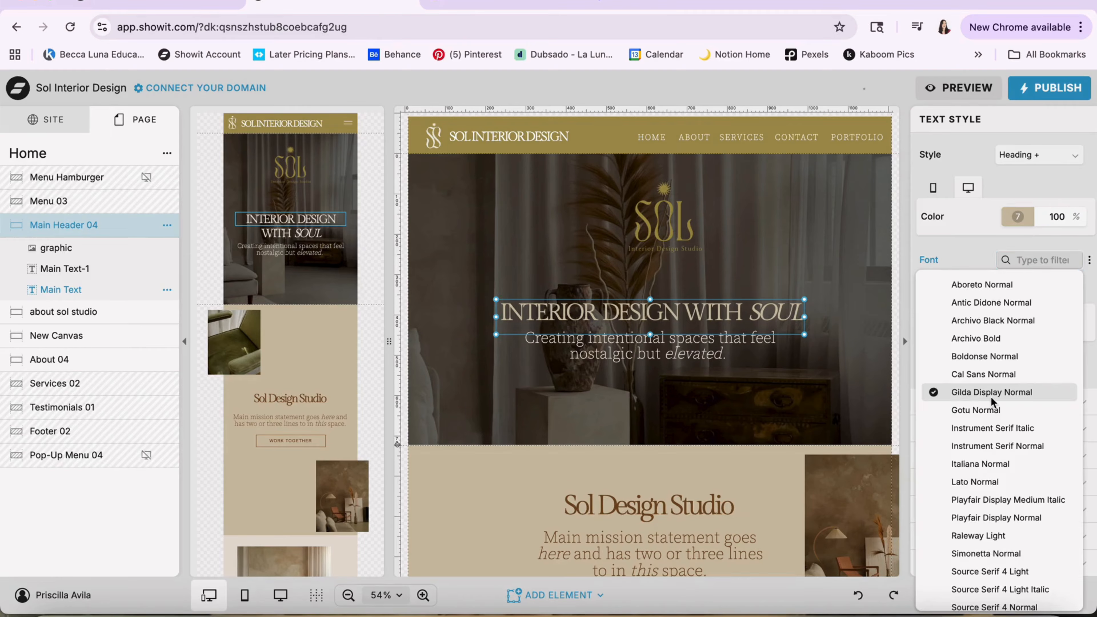
scroll(992, 401, down, 5)
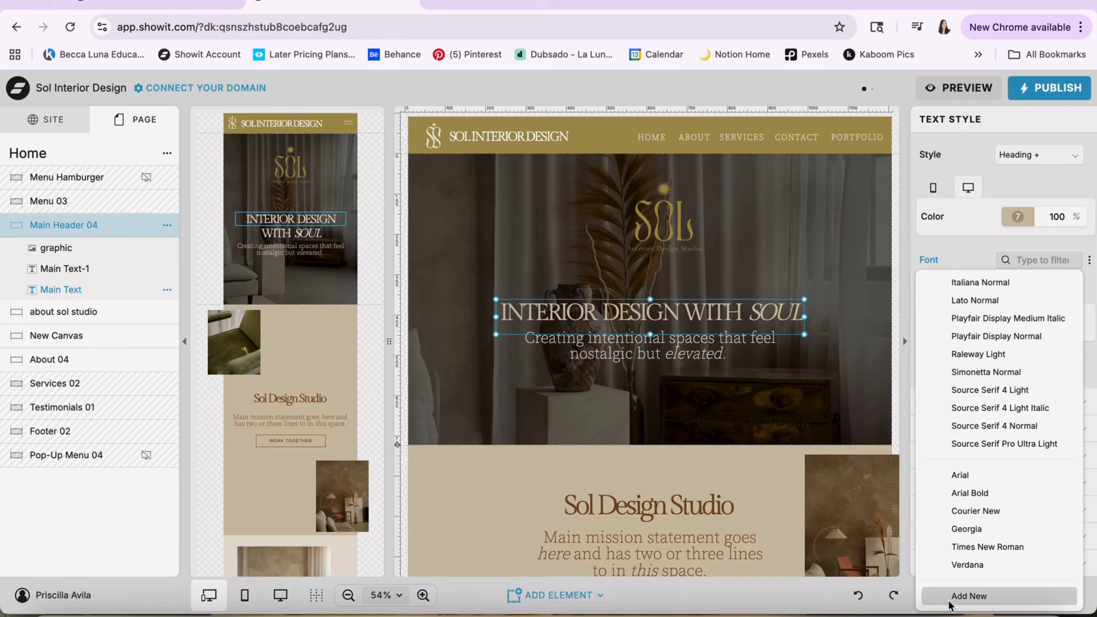
click(990, 261)
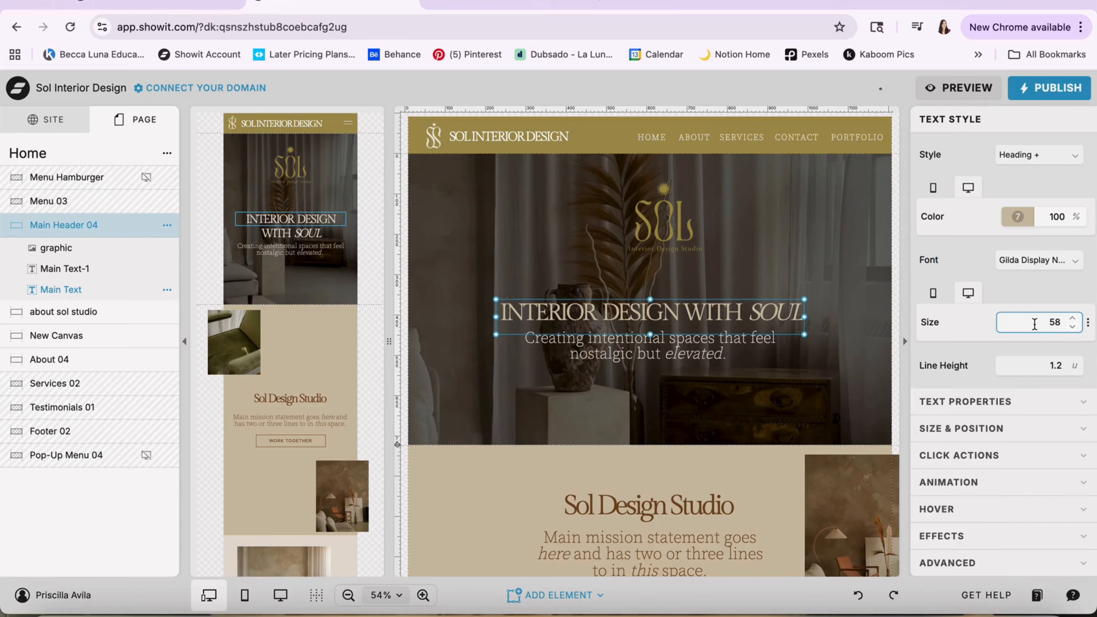
Review the heading's size, line height, letter spacing, letter case, alignment, columns and inline link settings
scroll(1034, 324, down, 2)
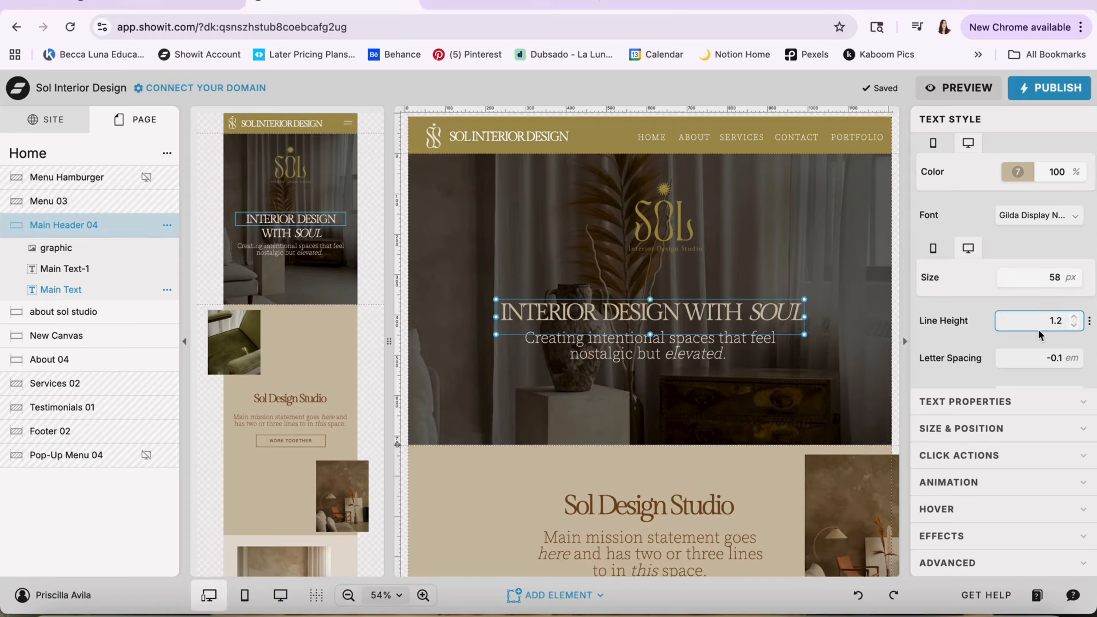
scroll(1038, 330, down, 5)
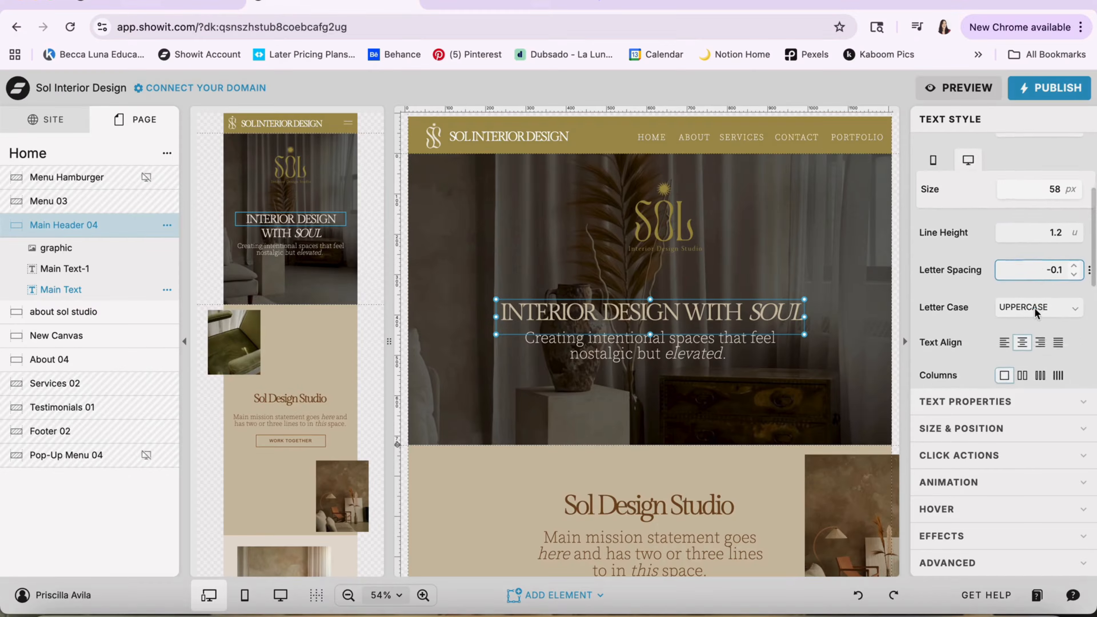
click(1035, 254)
click(1035, 255)
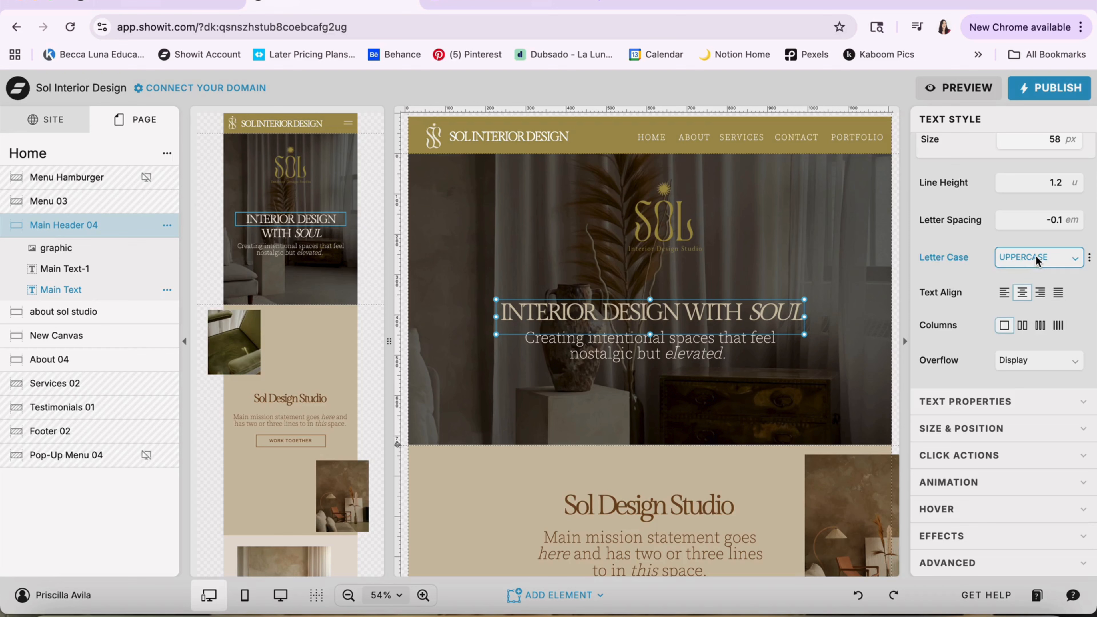
click(1035, 255)
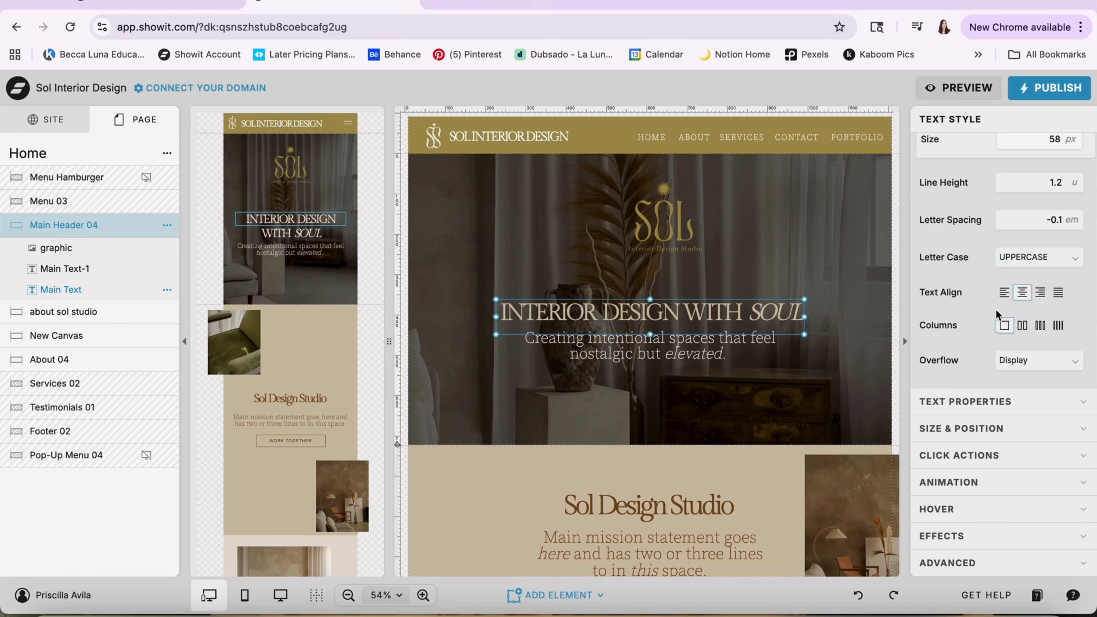
scroll(1004, 320, down, 5)
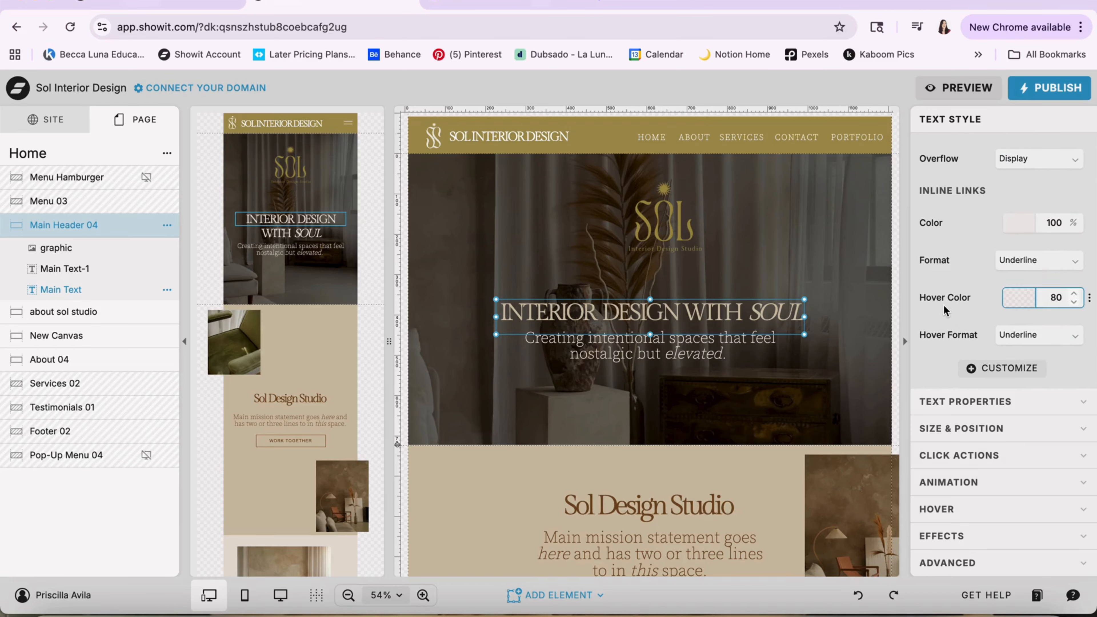
Review the heading's text tag, size and position, canvas centering, horizontal locking and click action settings
click(947, 401)
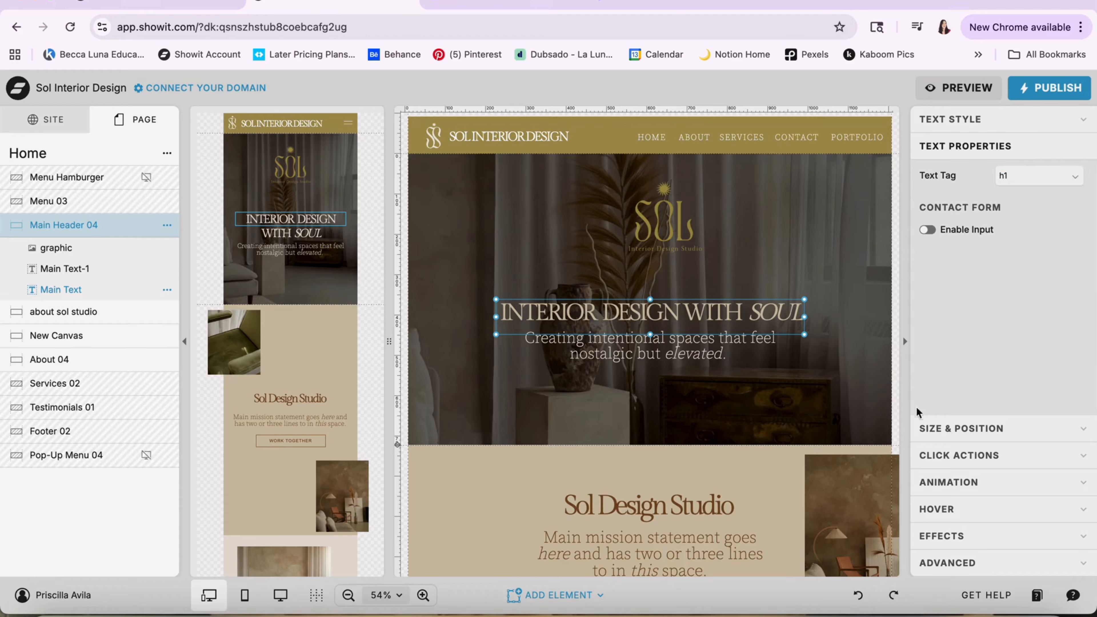
click(945, 433)
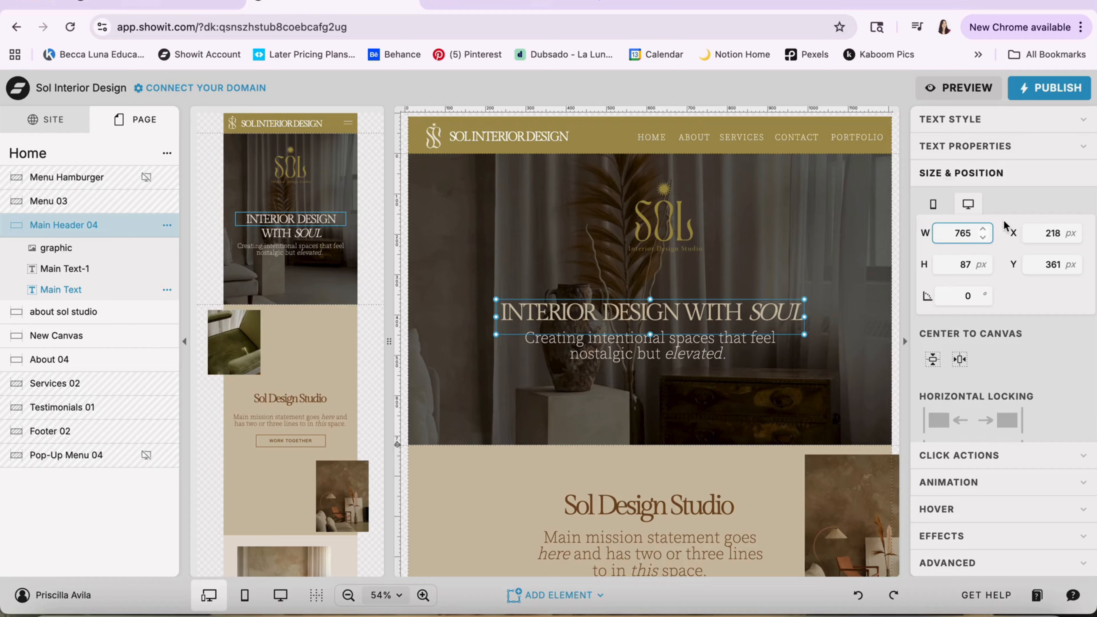
scroll(1043, 331, down, 2)
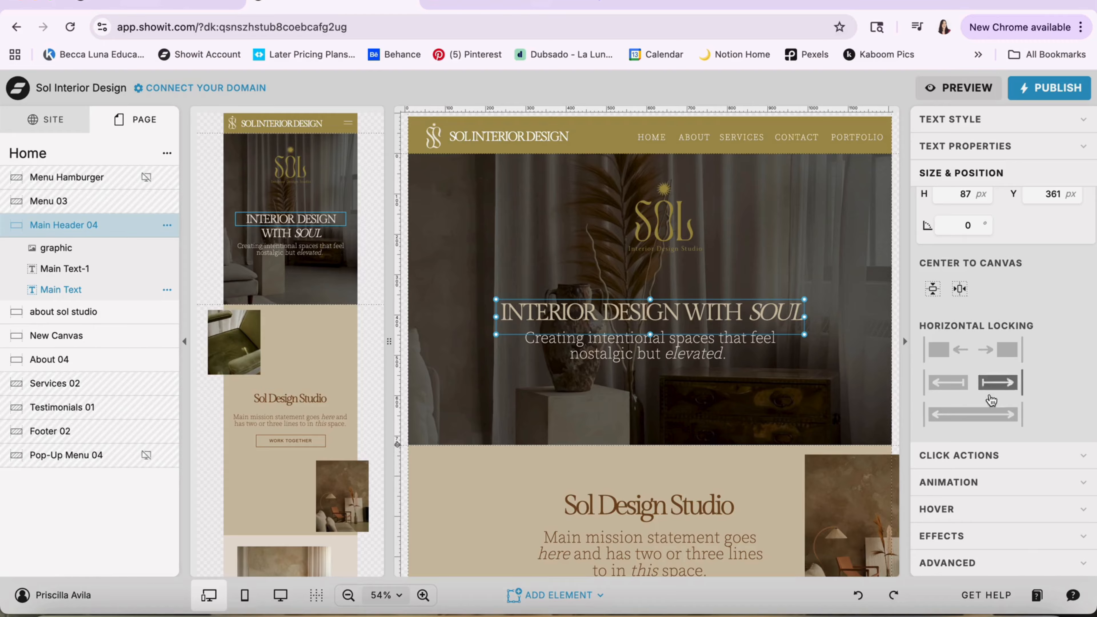
click(937, 457)
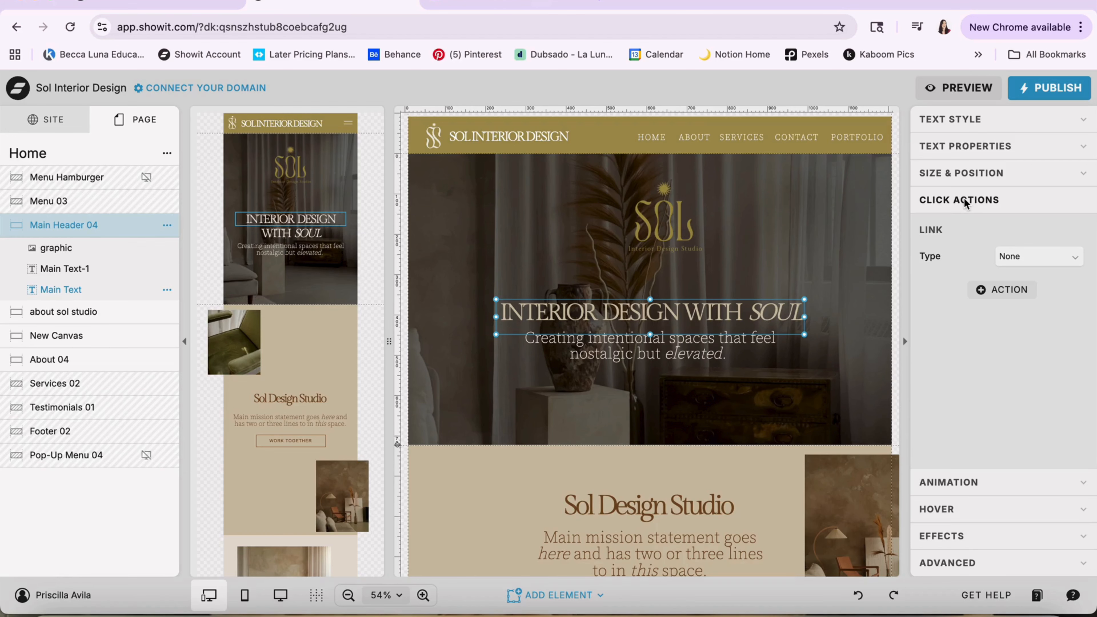
Open the Menu 03 canvas and check the page link assigned to each navigation item from HOME to PORTFOLIO
double_click(645, 145)
click(650, 159)
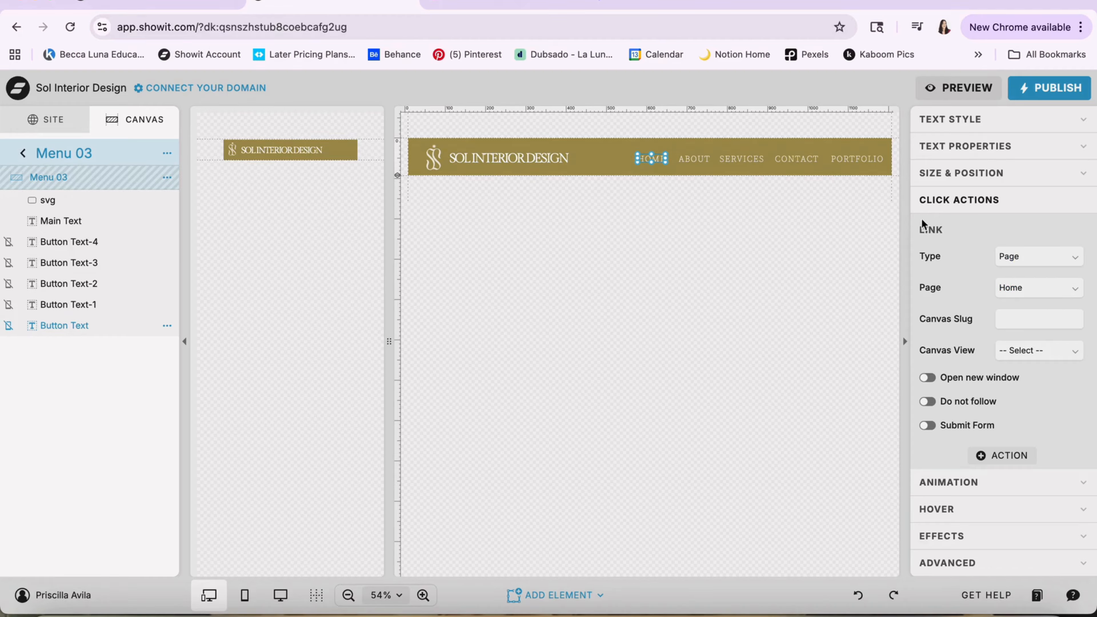
click(690, 160)
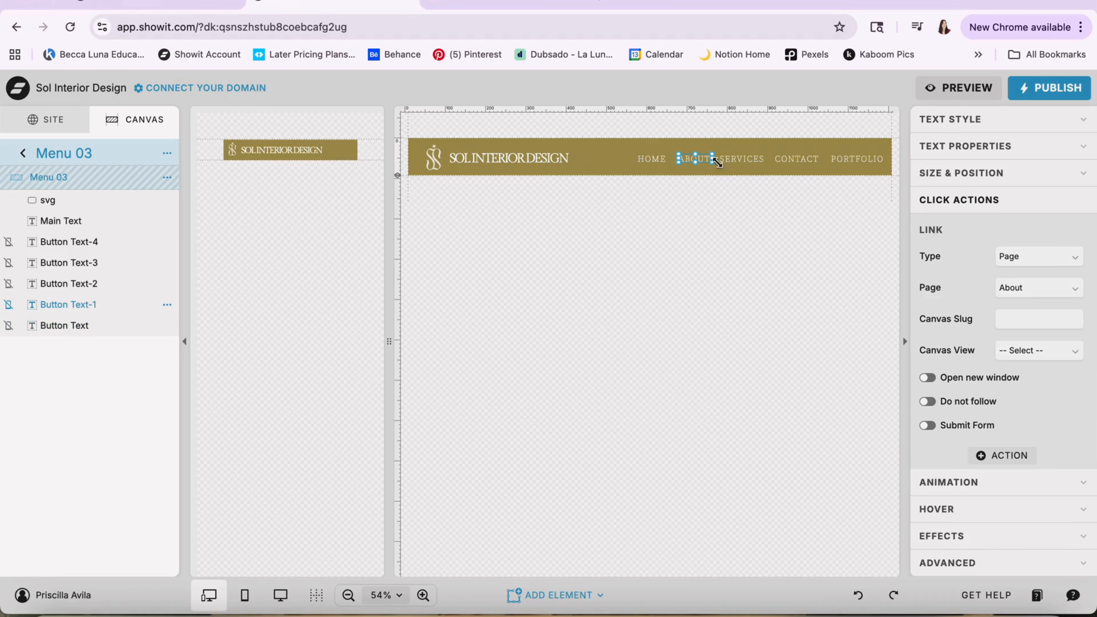
click(747, 160)
click(796, 160)
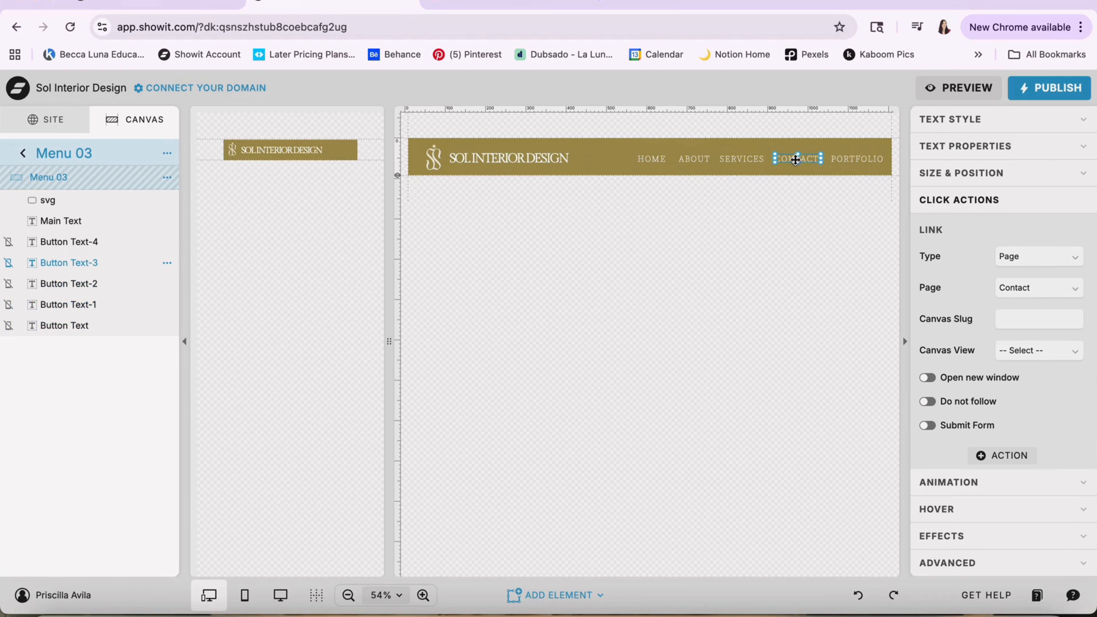
click(845, 161)
click(696, 162)
click(696, 162)
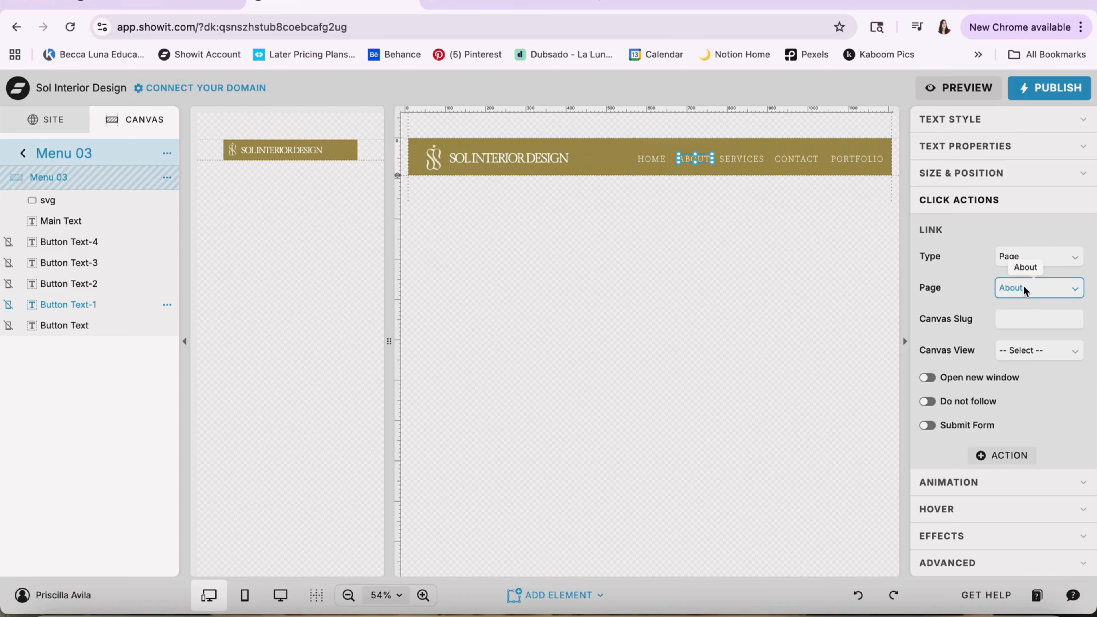
click(1026, 320)
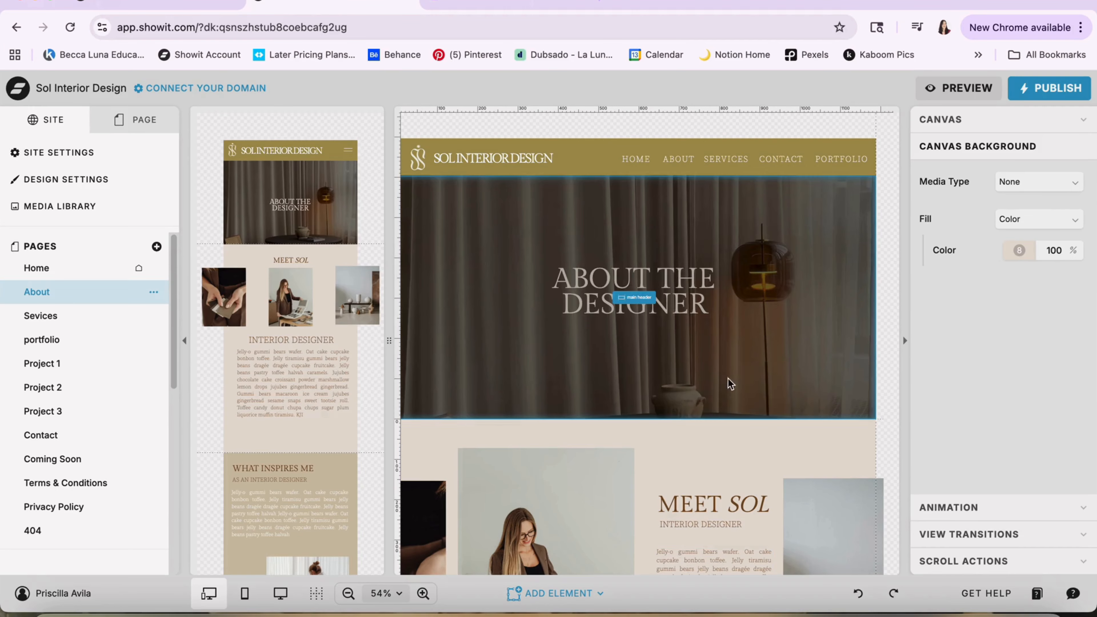
Select the About page's main header canvas and review its canvas and background settings
click(497, 290)
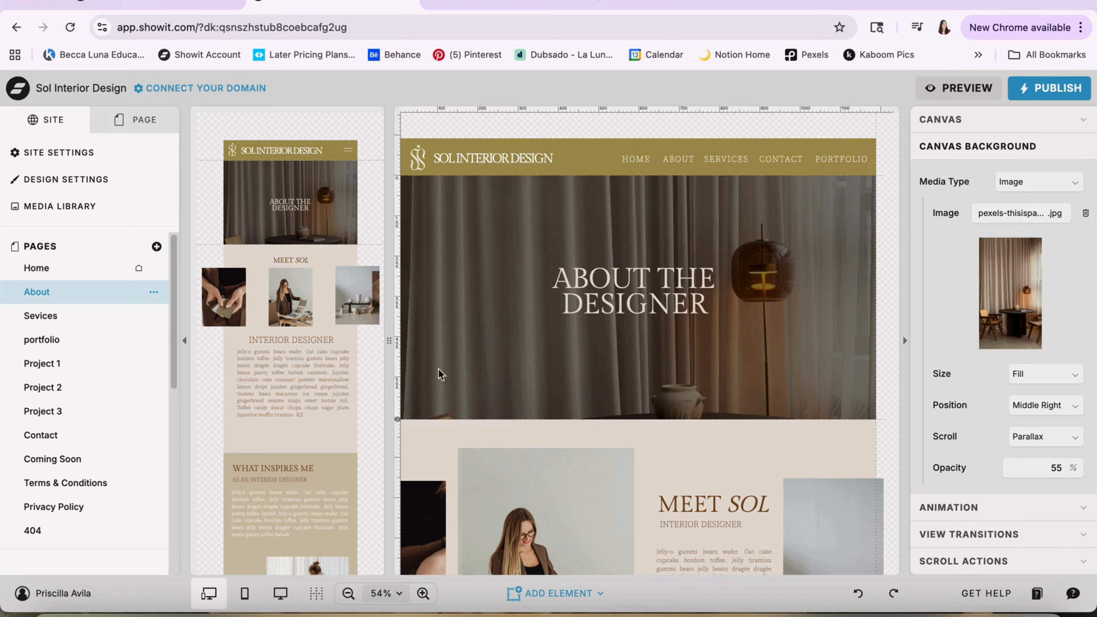
click(145, 122)
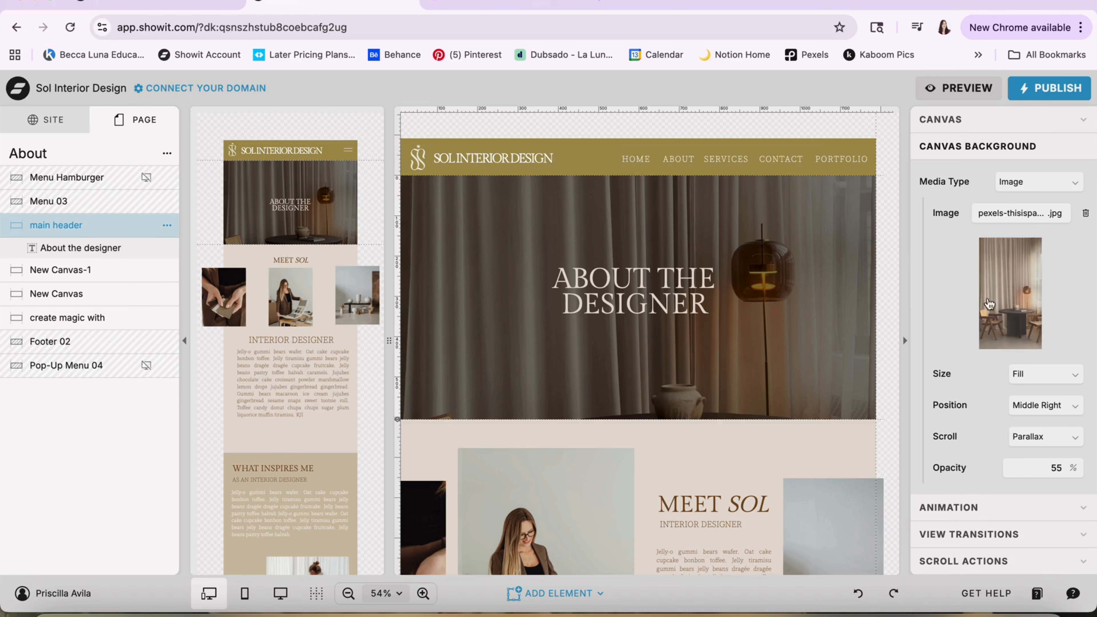
click(1002, 118)
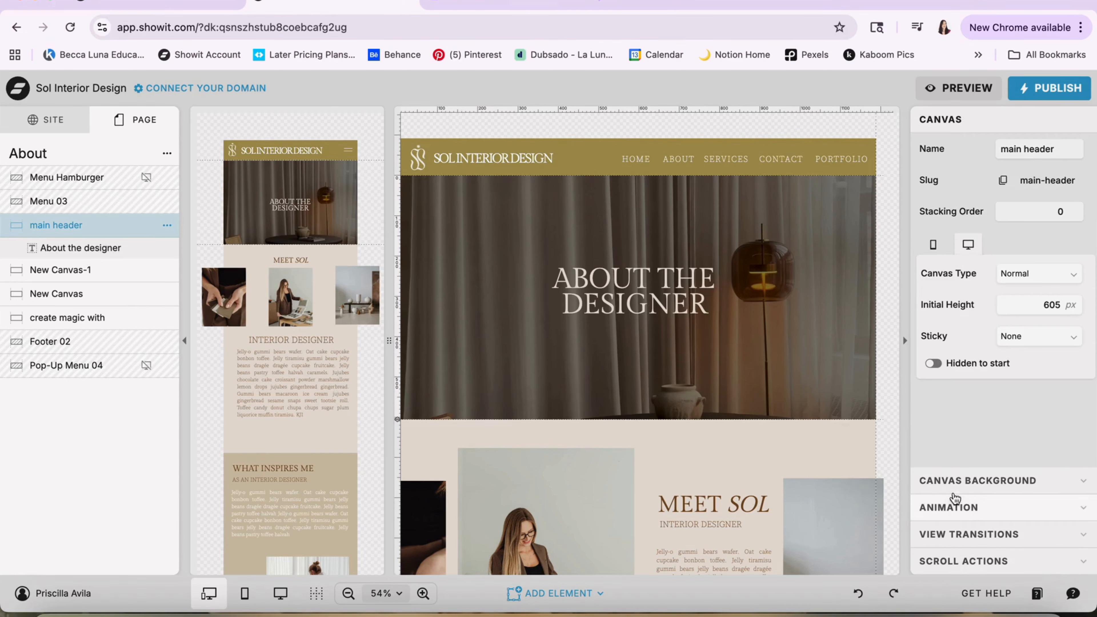
click(952, 481)
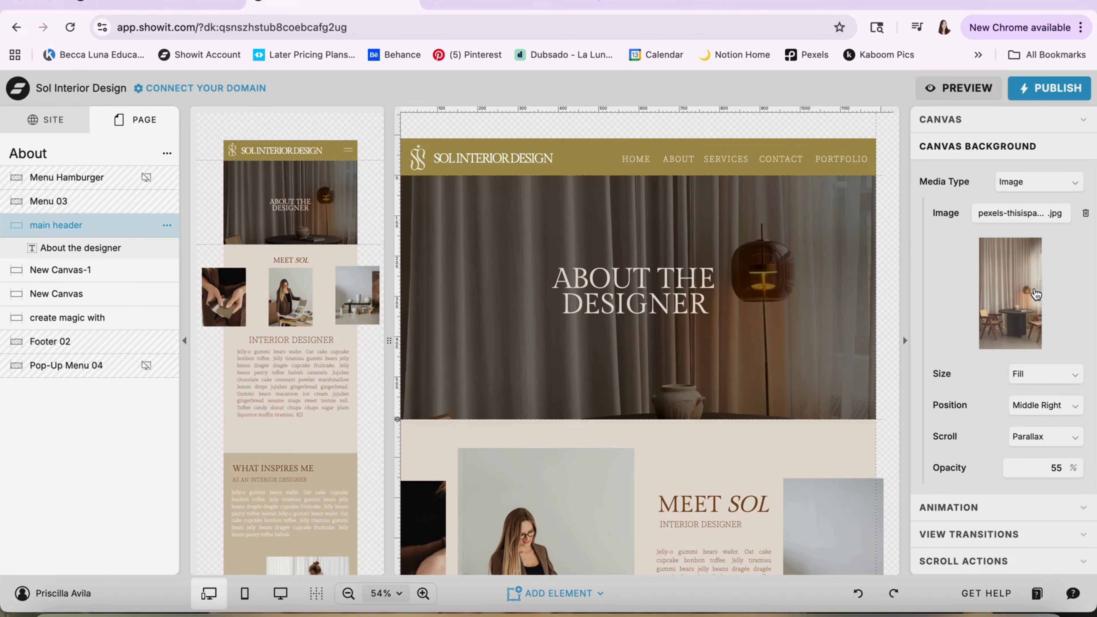
Browse the Interior Designer folder for a replacement main header background image, then leave the image selection without choosing one
click(1035, 295)
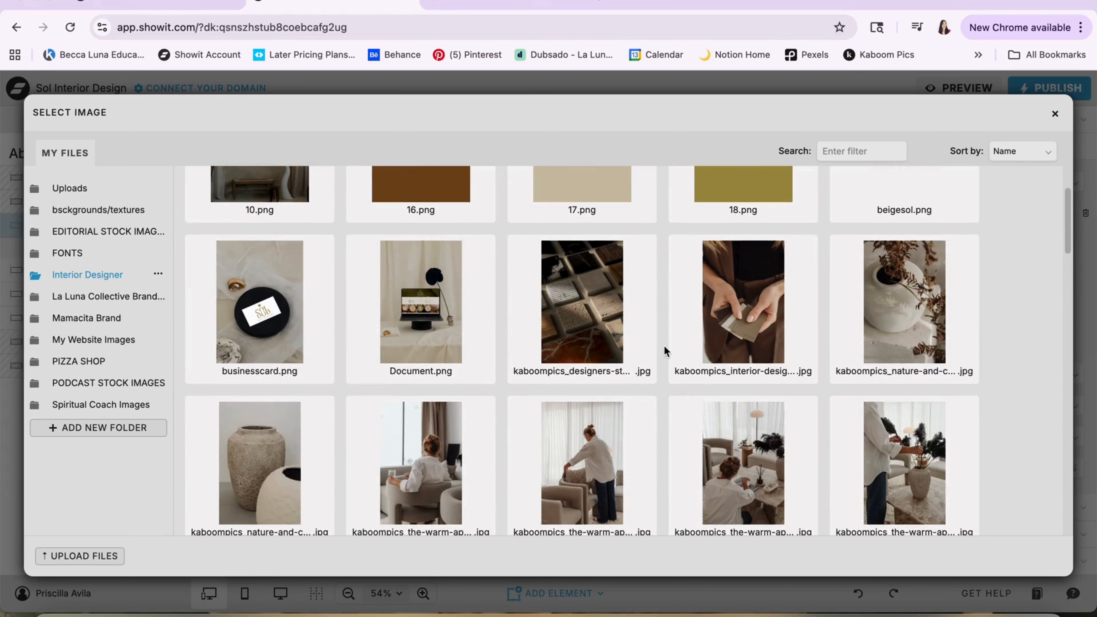
scroll(664, 347, down, 2)
scroll(604, 358, down, 2)
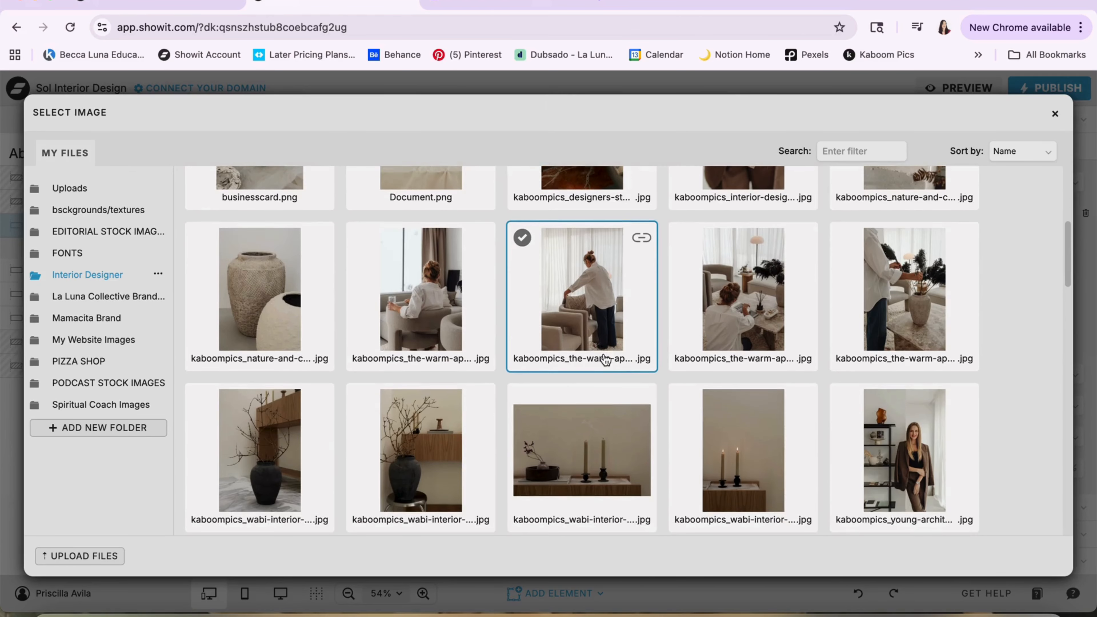
scroll(605, 359, down, 3)
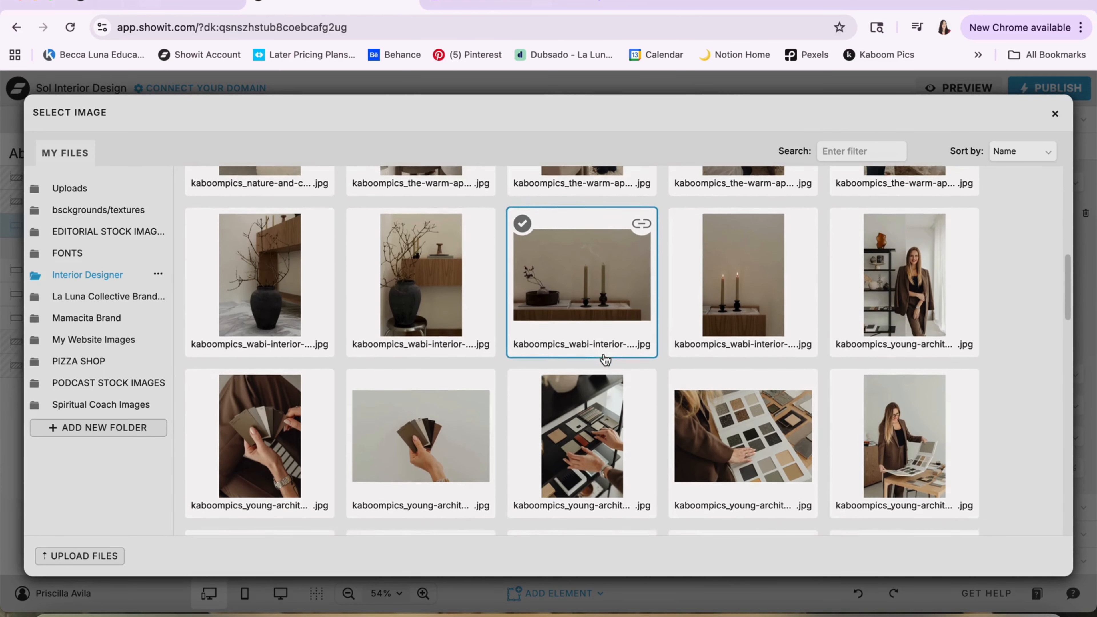
scroll(604, 359, down, 9)
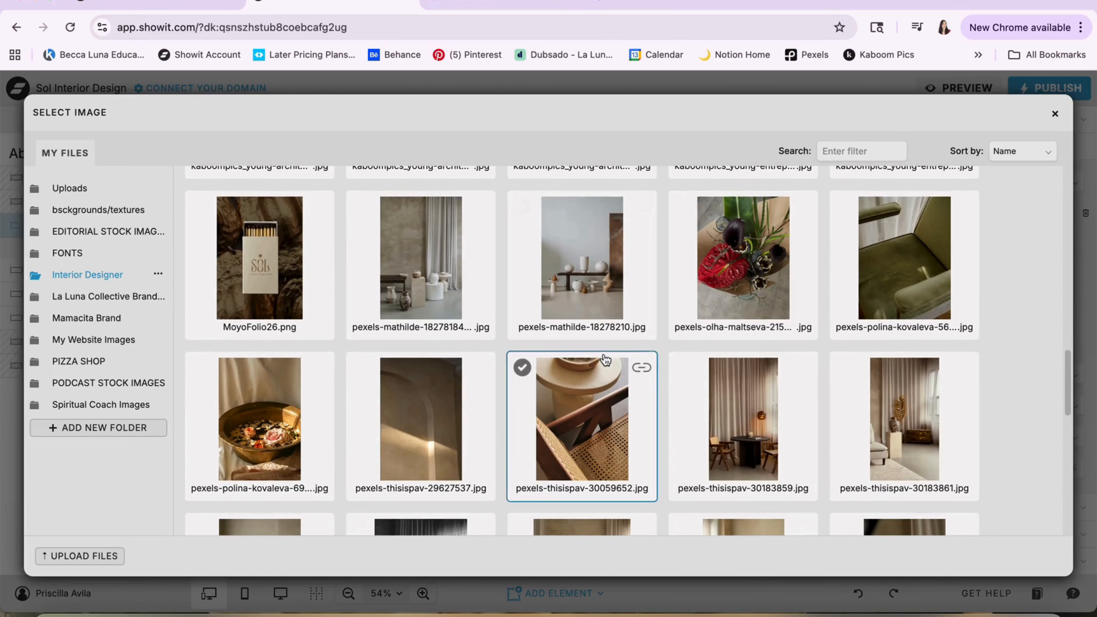
click(1055, 116)
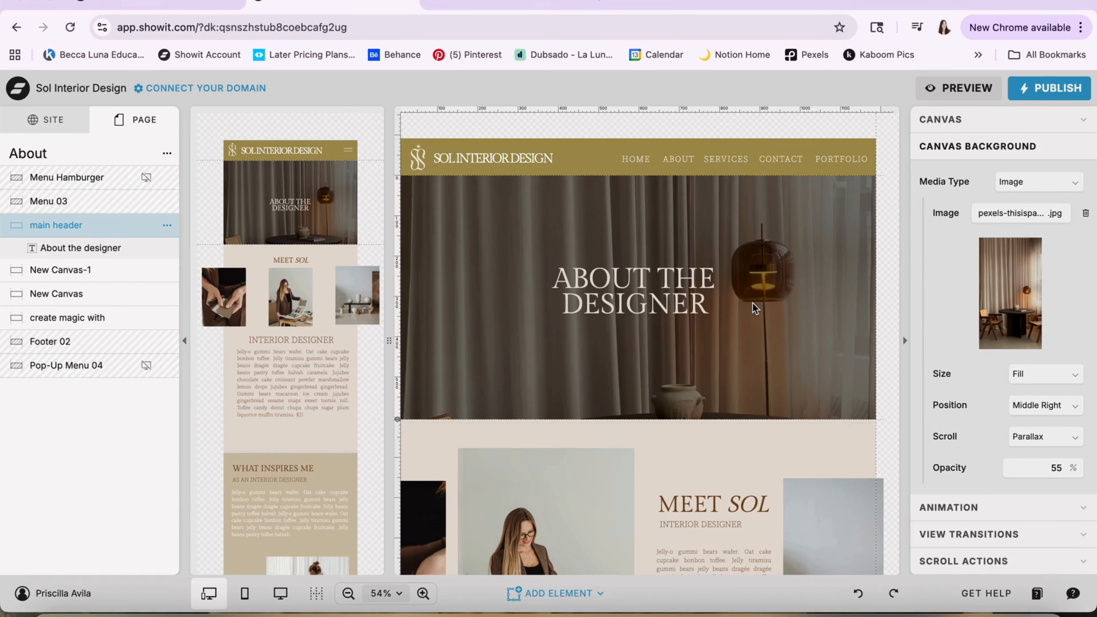
Examine the MEET SOL canvas on the About page, its designer photo and its background media type and color options
scroll(752, 304, down, 5)
click(571, 347)
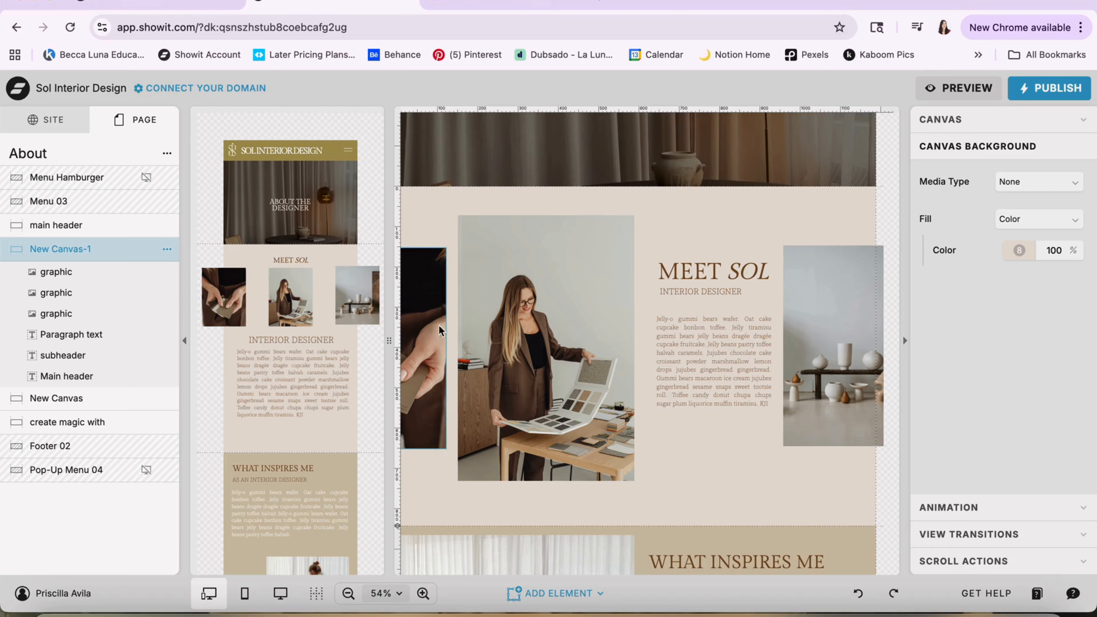
click(533, 260)
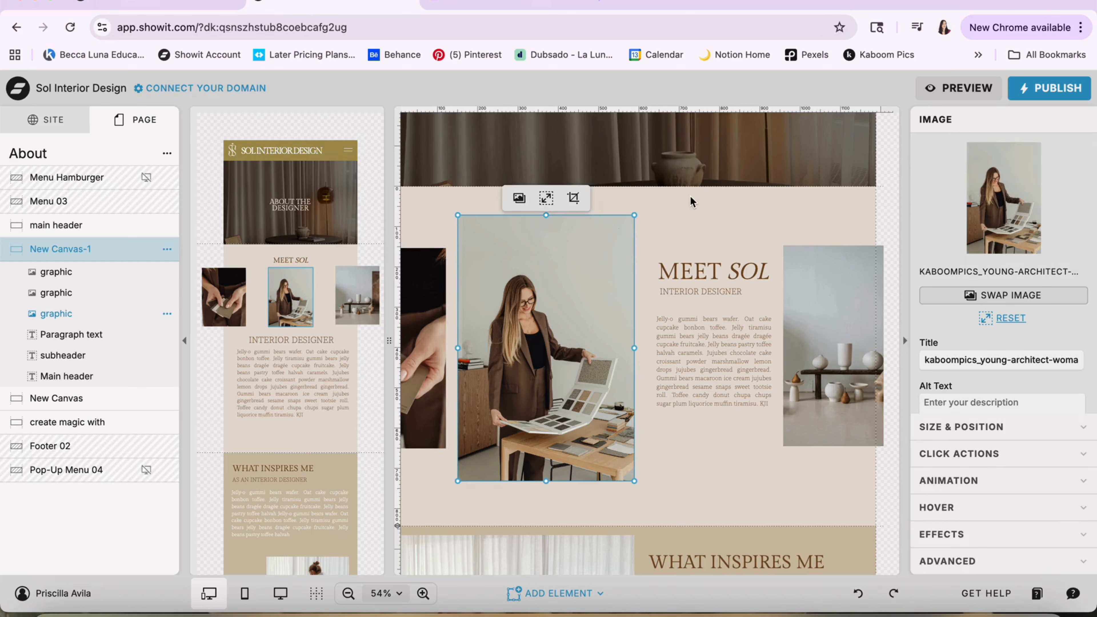
click(686, 206)
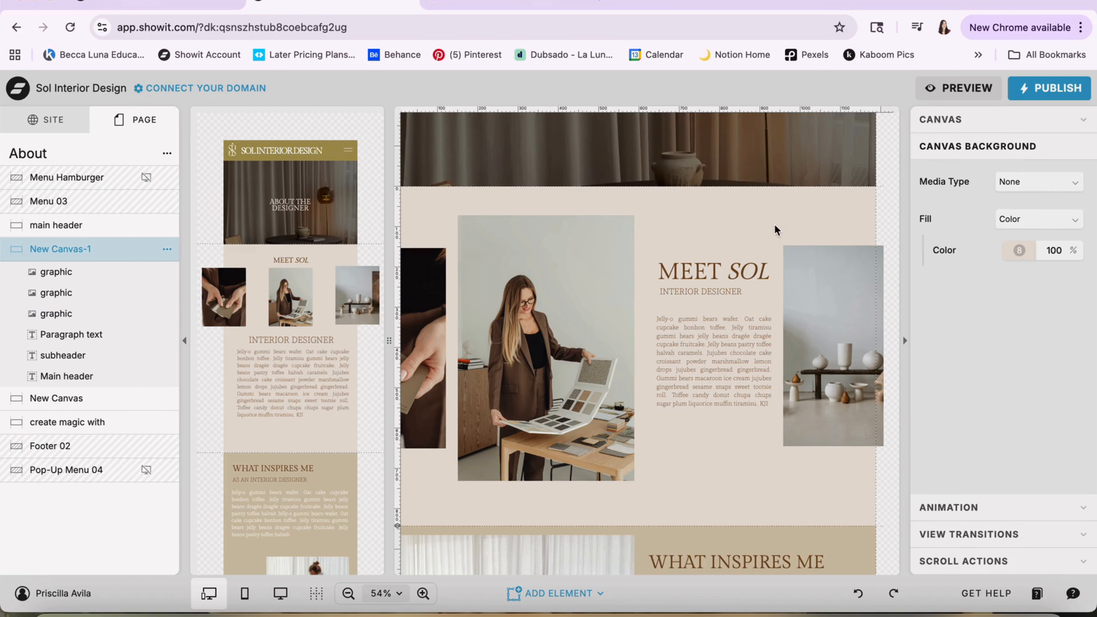
click(1022, 181)
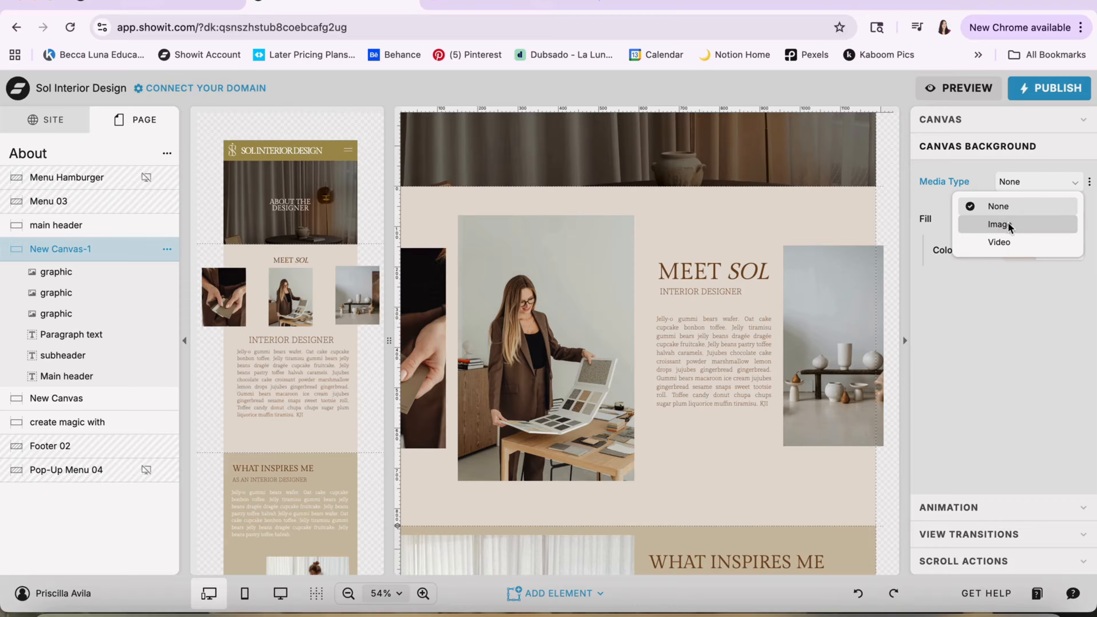
click(970, 314)
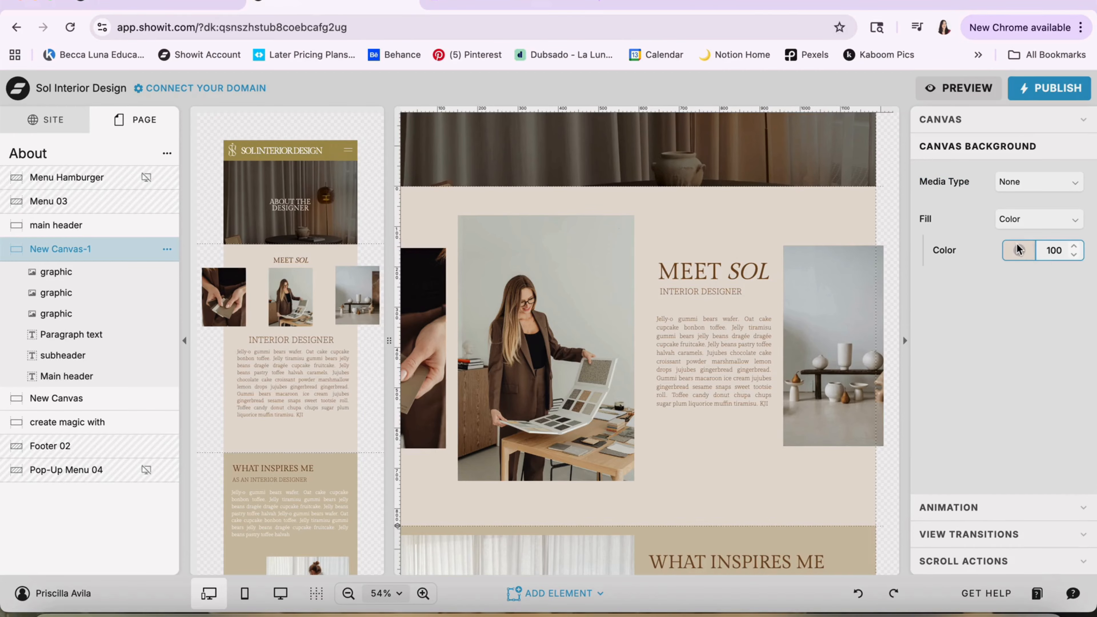
Select the designer photo in the MEET SOL canvas and open its image replacement library, then leave without choosing an image
click(574, 327)
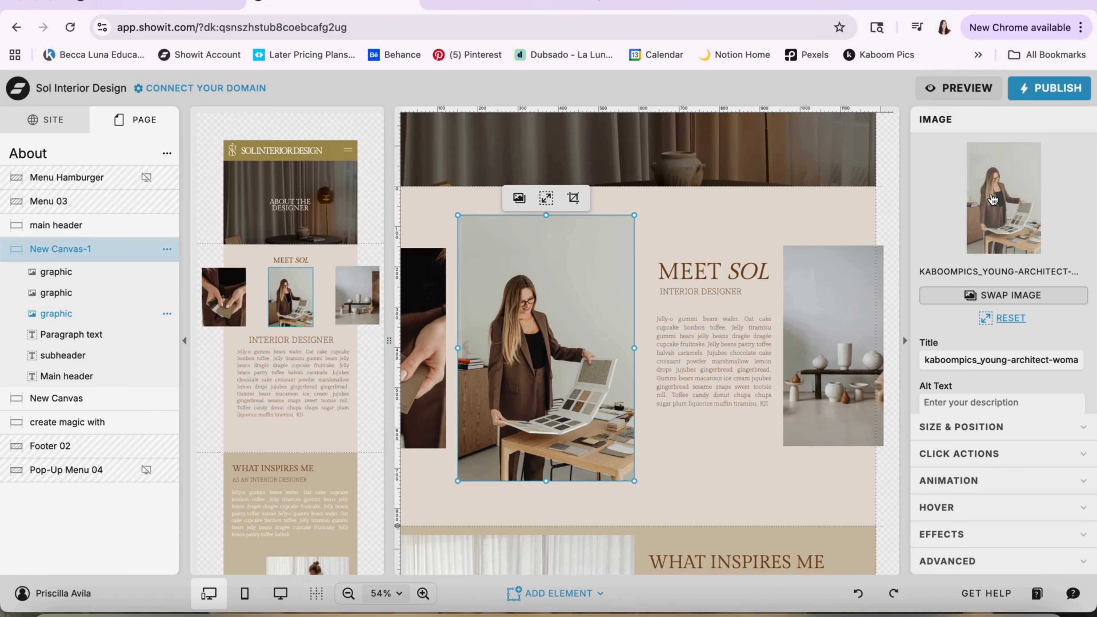
click(981, 299)
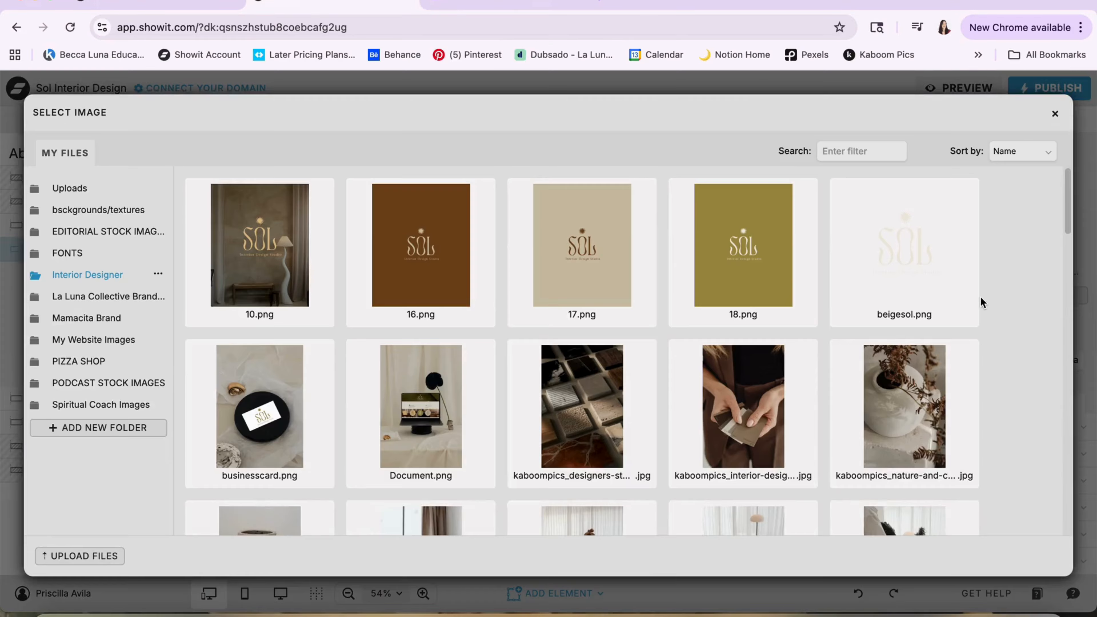
click(1055, 113)
Look through the About page's WHAT INSPIRES ME and create magic with canvases, inspecting the oval green chair image
scroll(758, 305, down, 8)
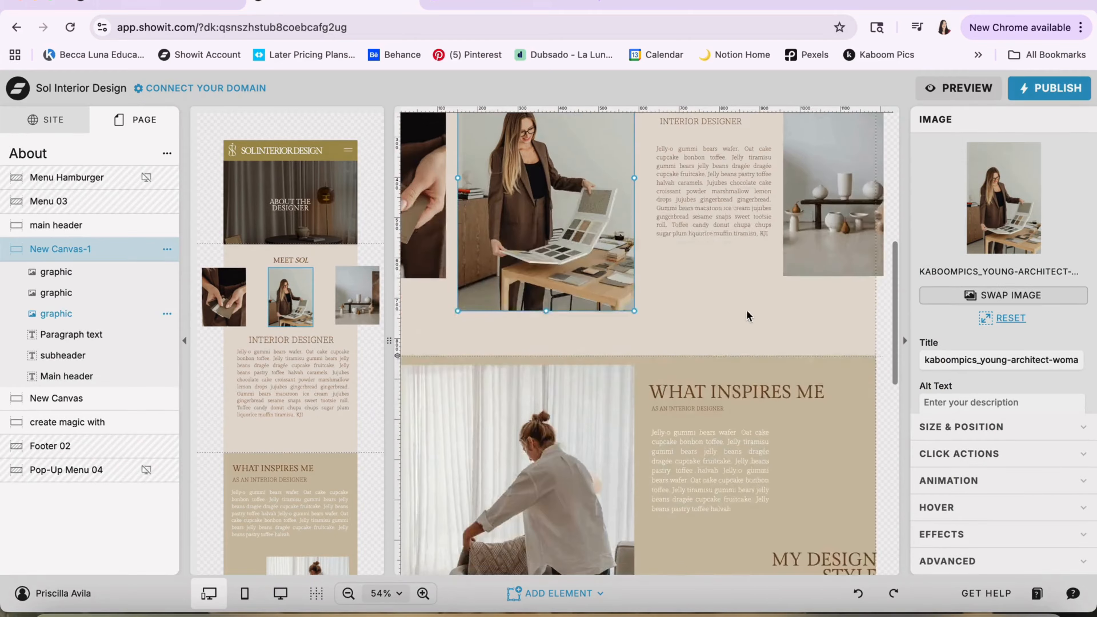
scroll(687, 335, up, 3)
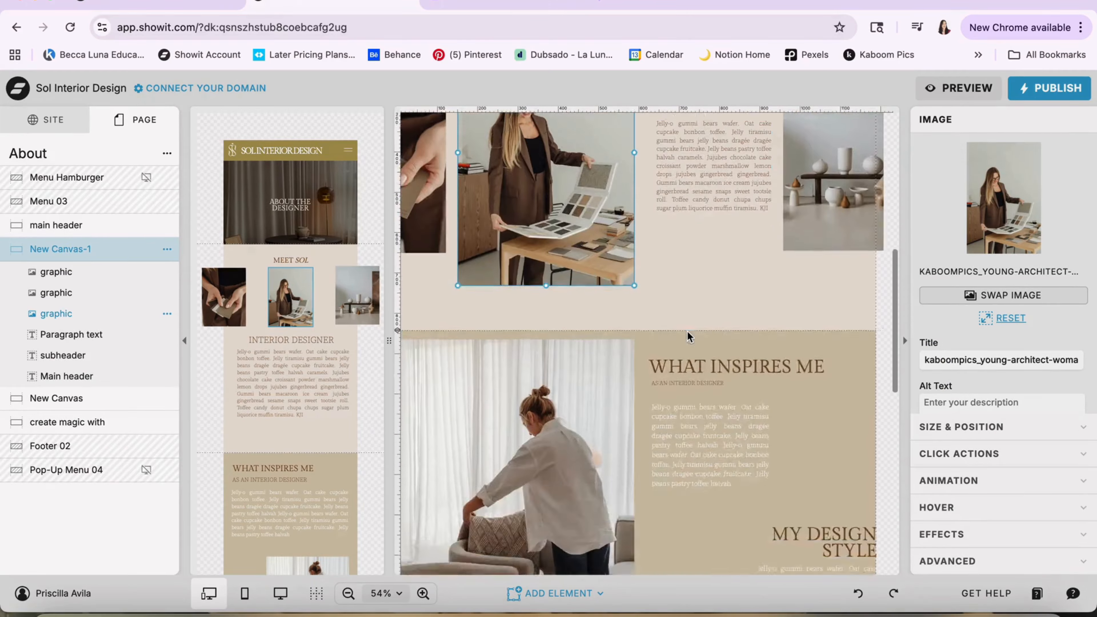
scroll(687, 334, down, 8)
click(687, 331)
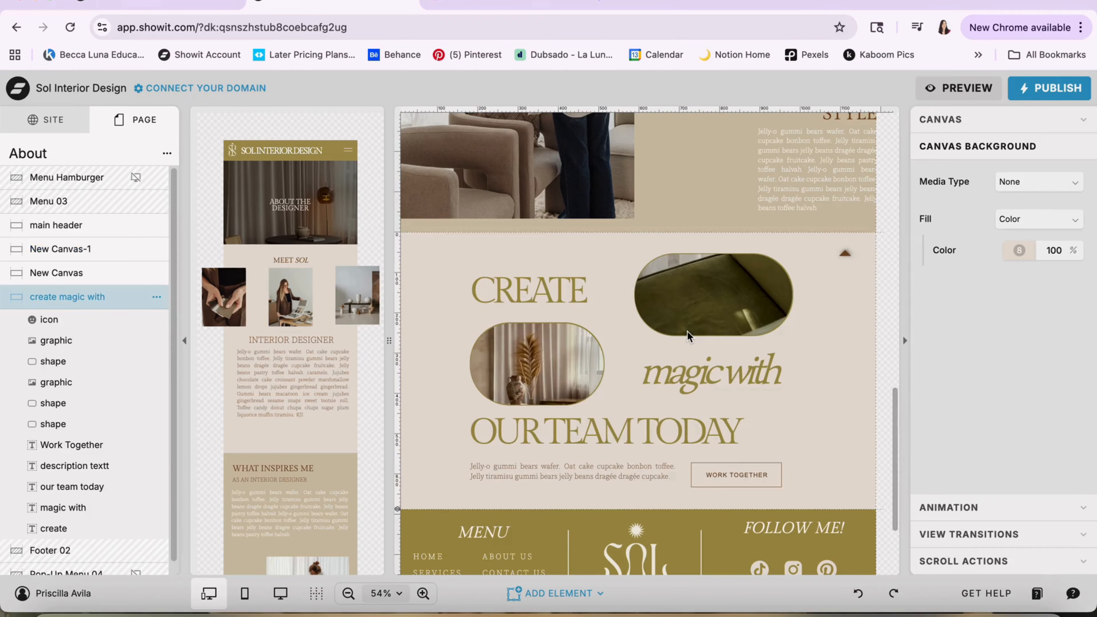
click(703, 309)
scroll(654, 356, up, 15)
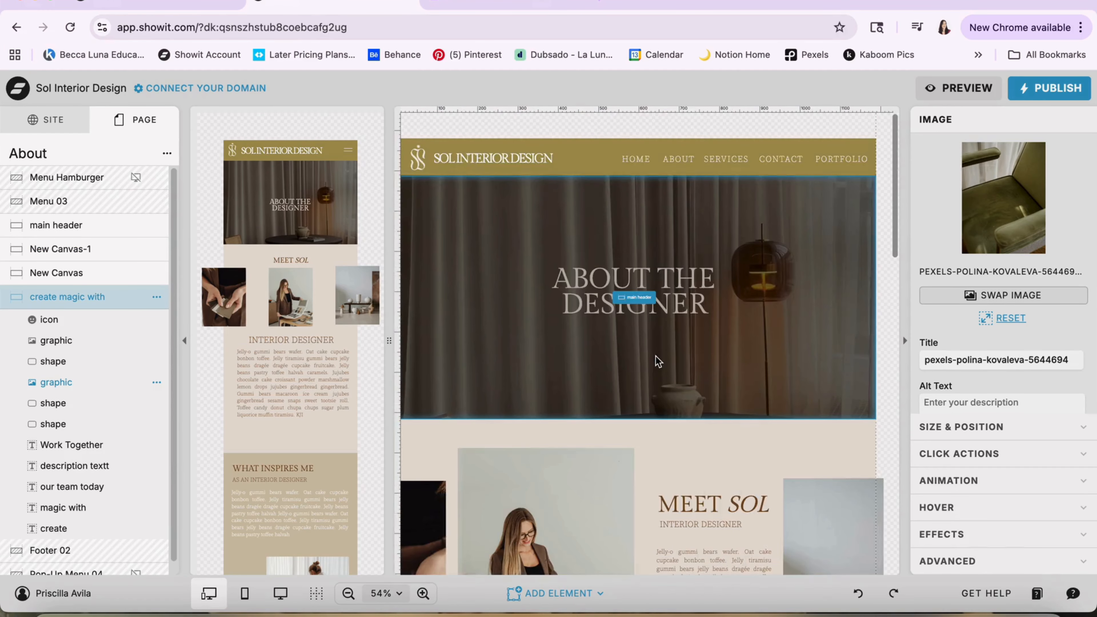
scroll(655, 355, down, 5)
Add an empty image element to the MEET SOL canvas, try moving it down beside the designer photo, and delete it
click(636, 403)
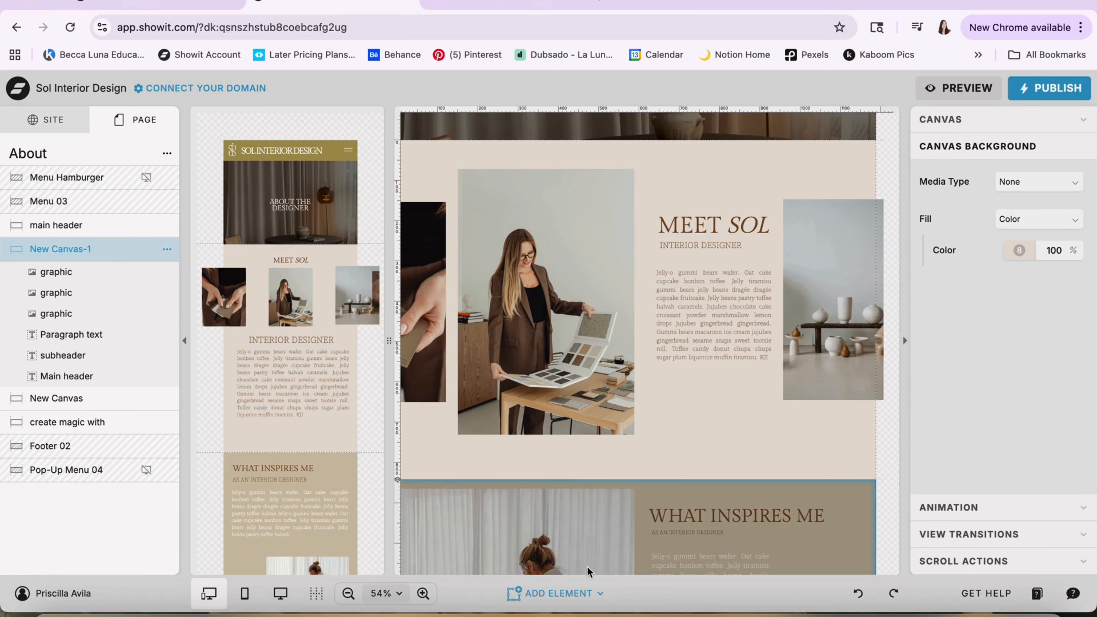
click(563, 594)
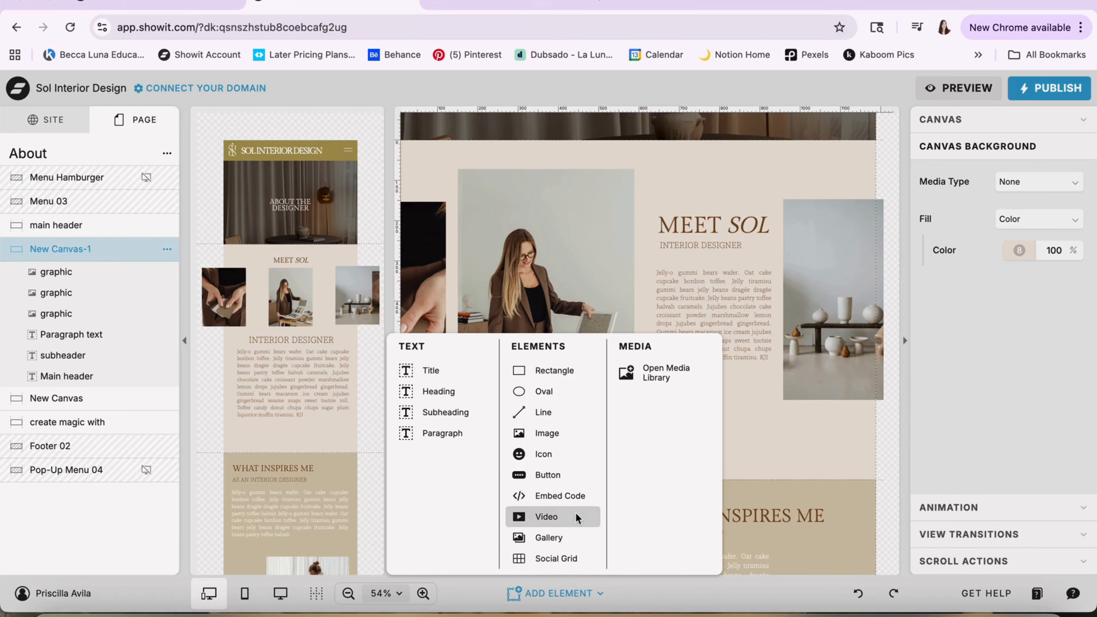
click(565, 434)
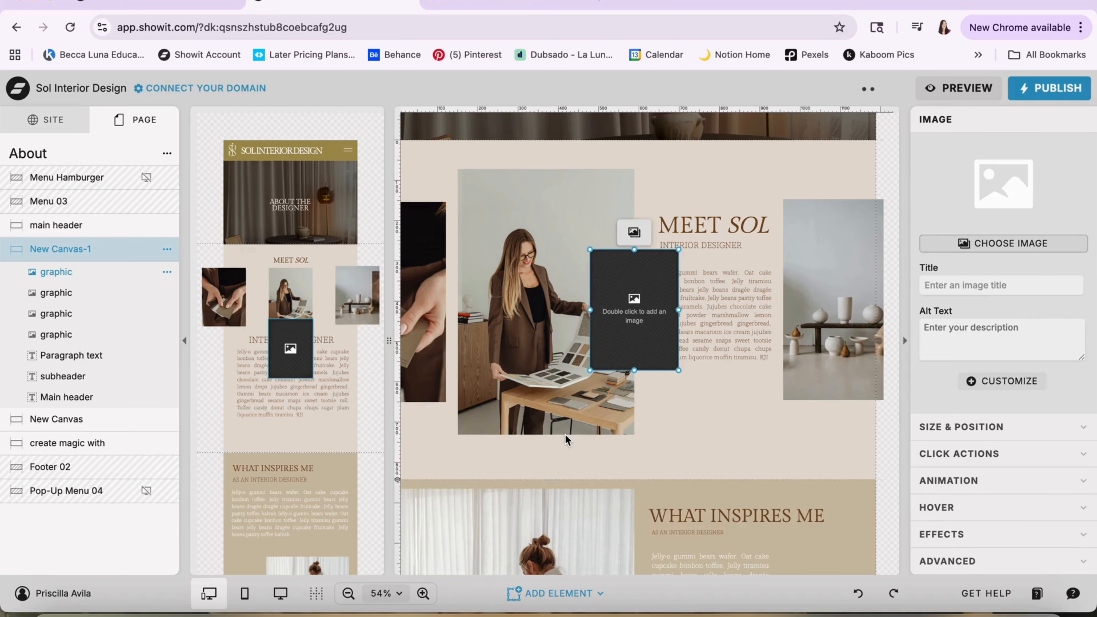
drag(631, 279, 660, 437)
click(1019, 180)
double_click(747, 406)
key(Delete)
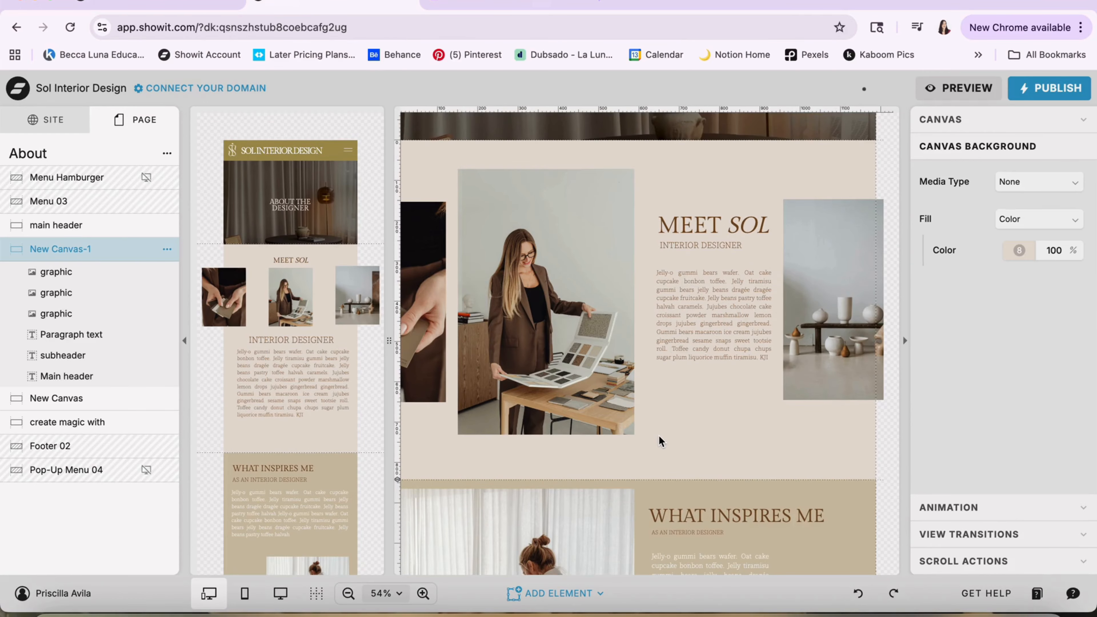
Switch to the portfolio page preview and look over its PAST PROJECTS header and tabbed project section
scroll(658, 435, down, 10)
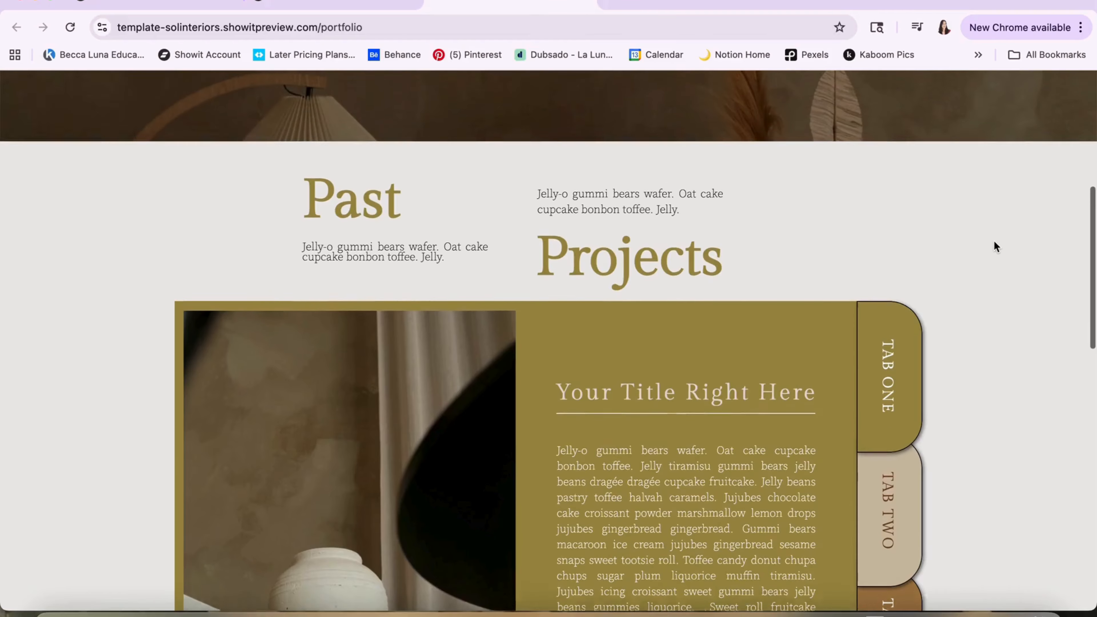
scroll(993, 241, up, 5)
scroll(993, 254, up, 2)
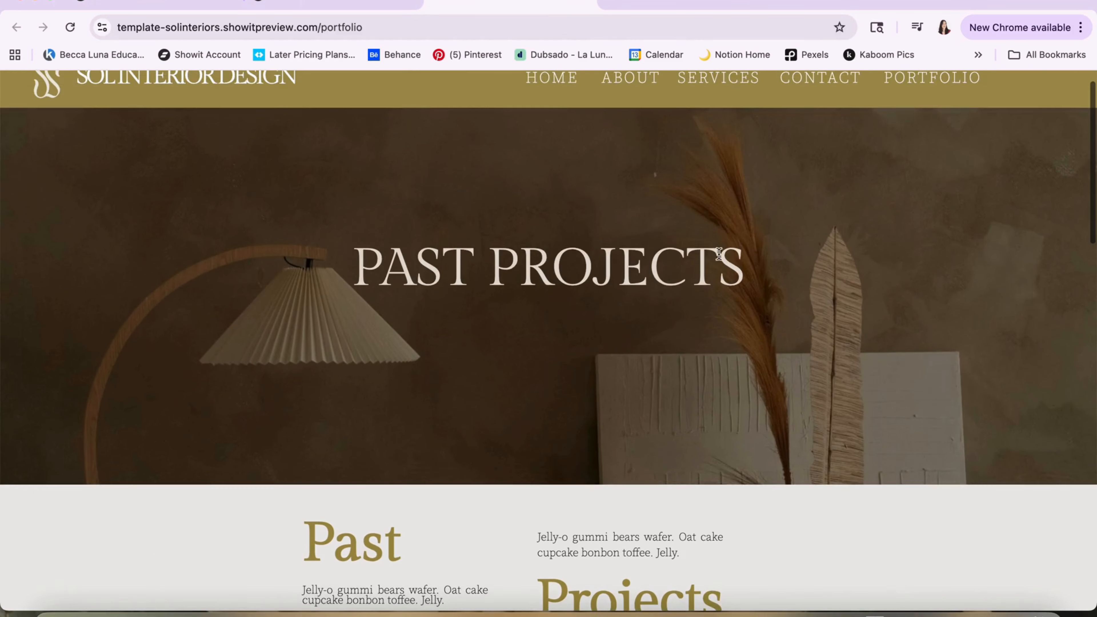
scroll(603, 347, down, 10)
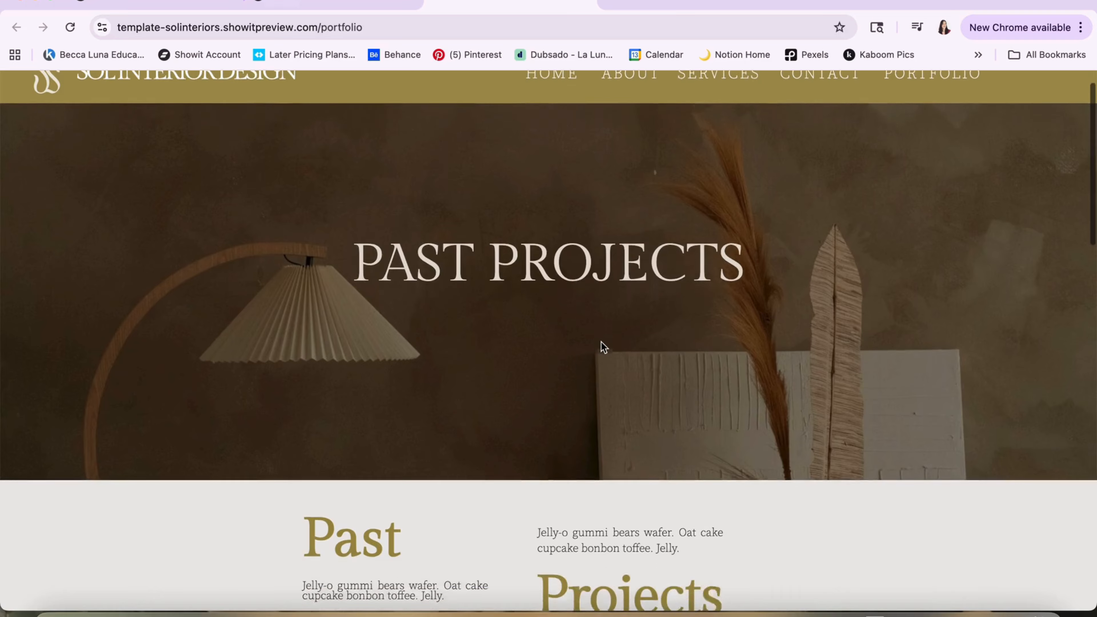
scroll(604, 347, down, 3)
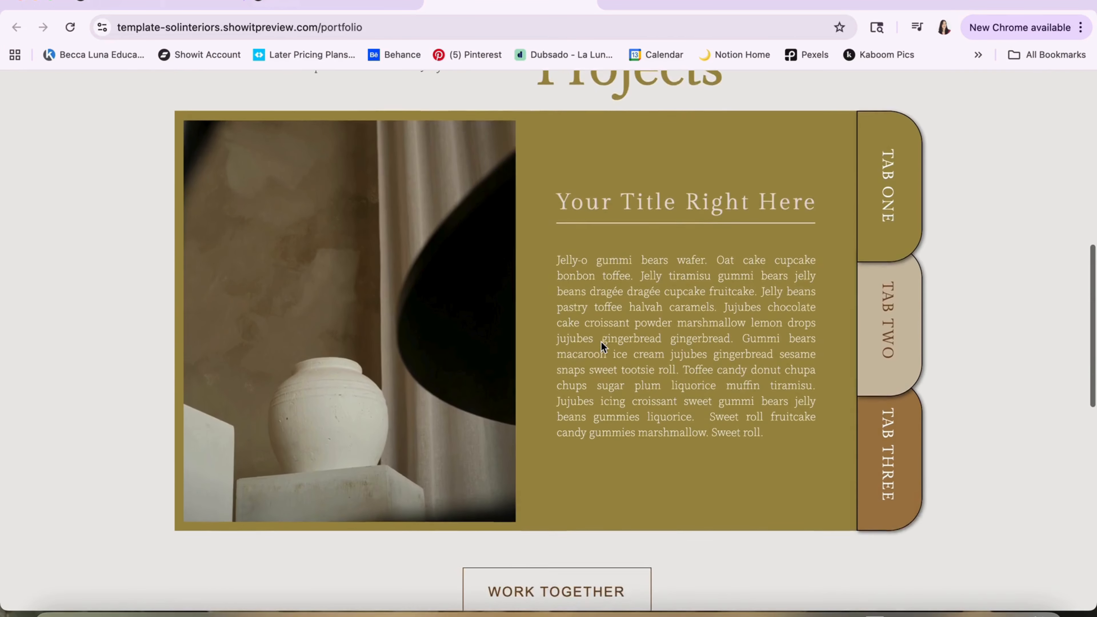
scroll(601, 341, up, 1)
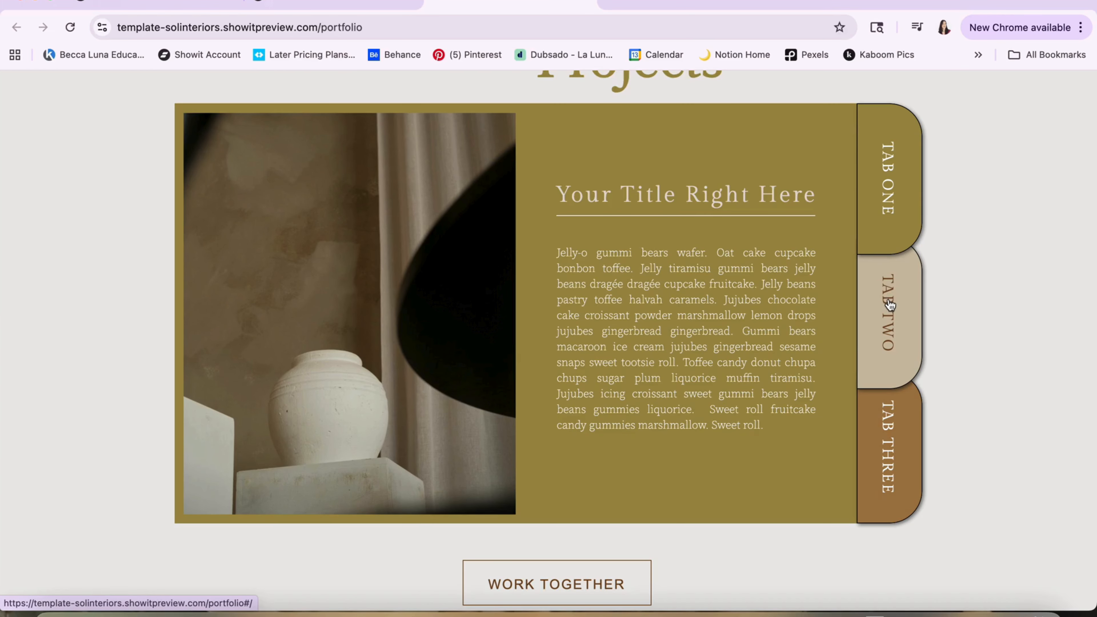
Test the tabbed project section in the preview by switching between TAB ONE, TAB TWO and TAB THREE
click(890, 321)
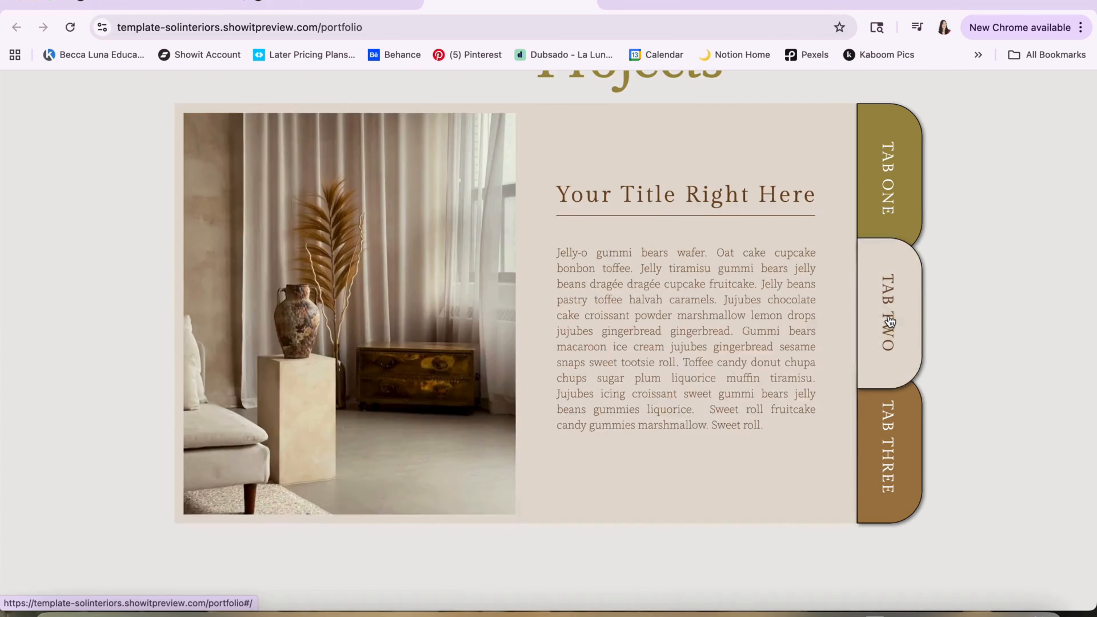
scroll(777, 320, up, 3)
scroll(714, 452, down, 3)
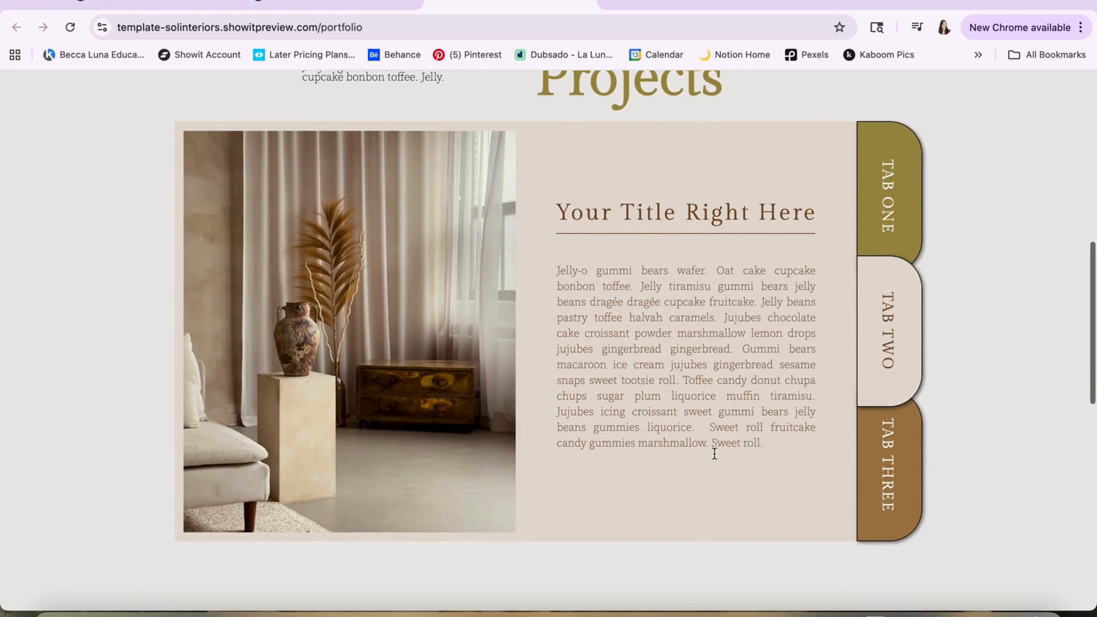
click(862, 455)
scroll(862, 457, up, 2)
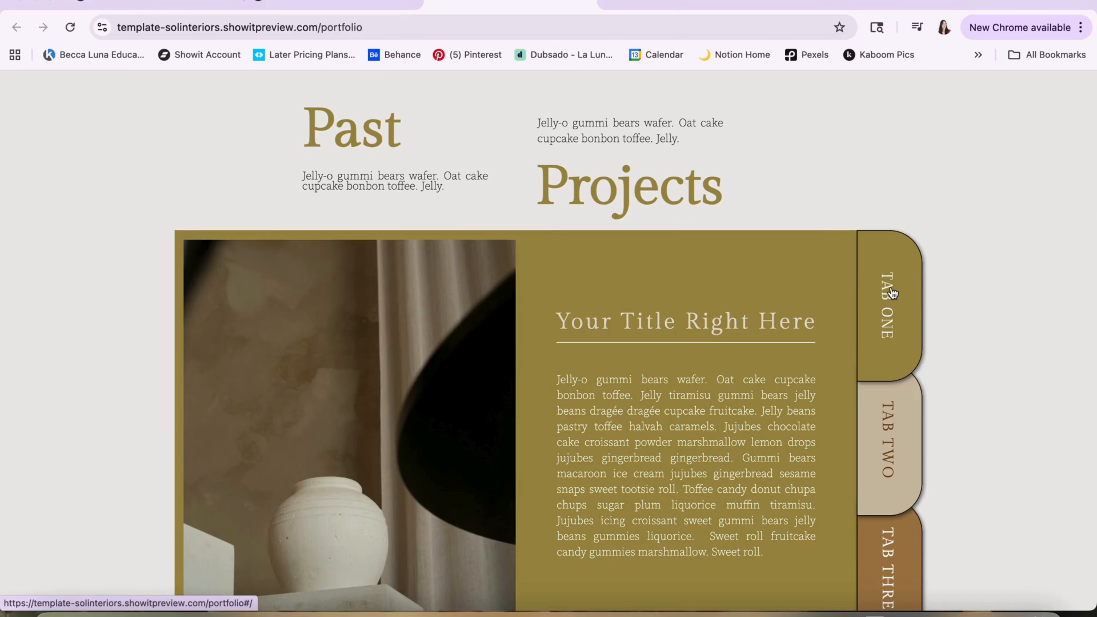
click(889, 406)
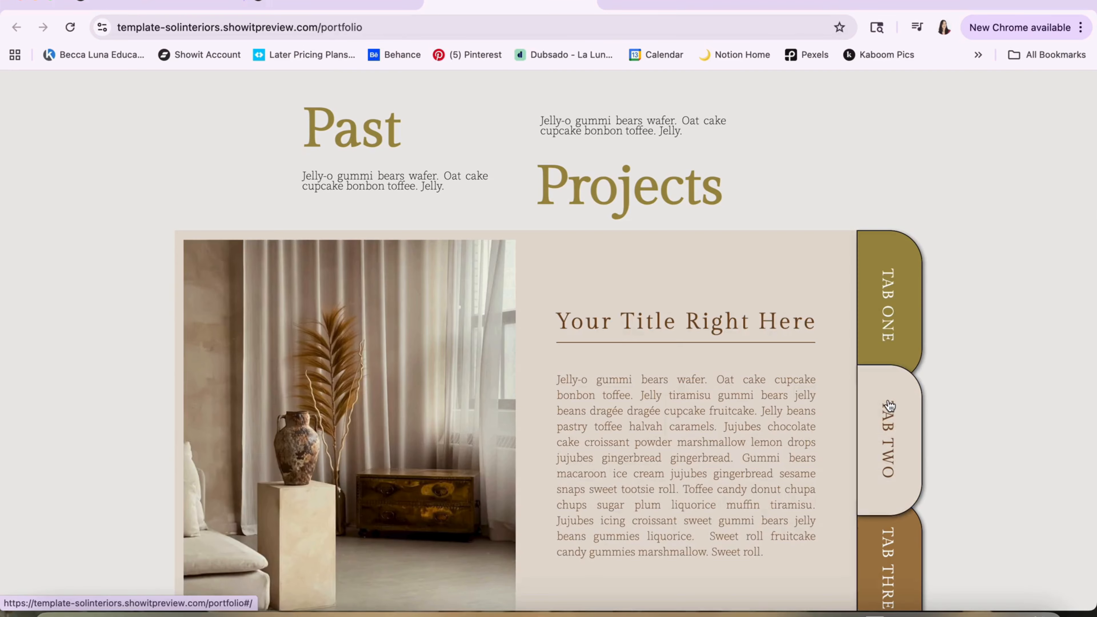
click(893, 537)
scroll(888, 408, down, 1)
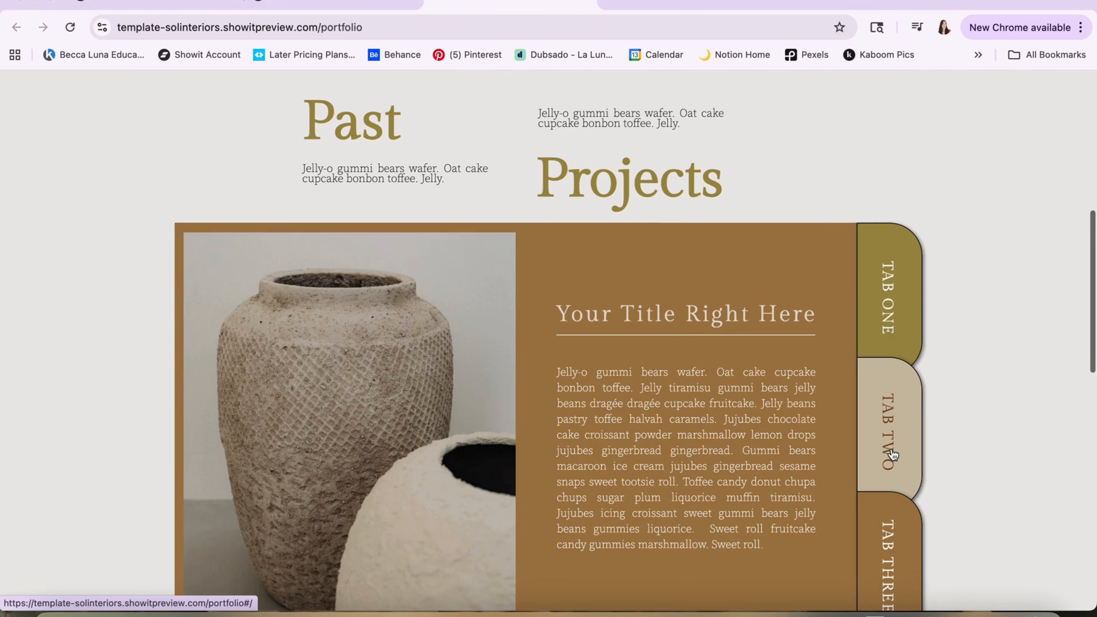
Return to the Showit editor and compare View 1 and View 1-2 of the portfolio page's Portfolio 01 canvas
click(339, 3)
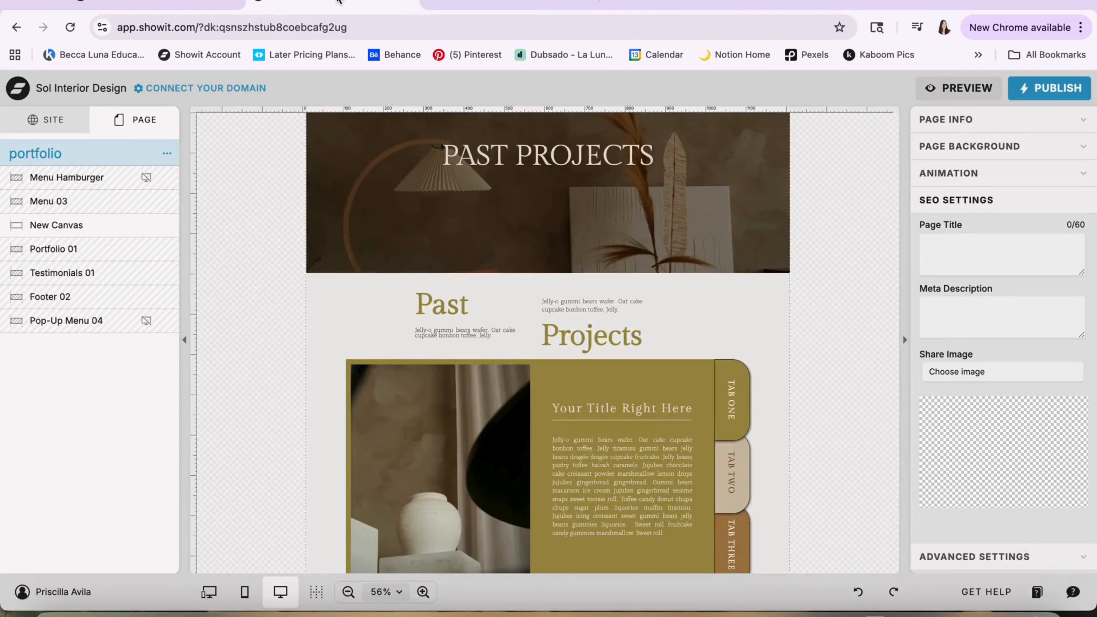
scroll(403, 401, down, 3)
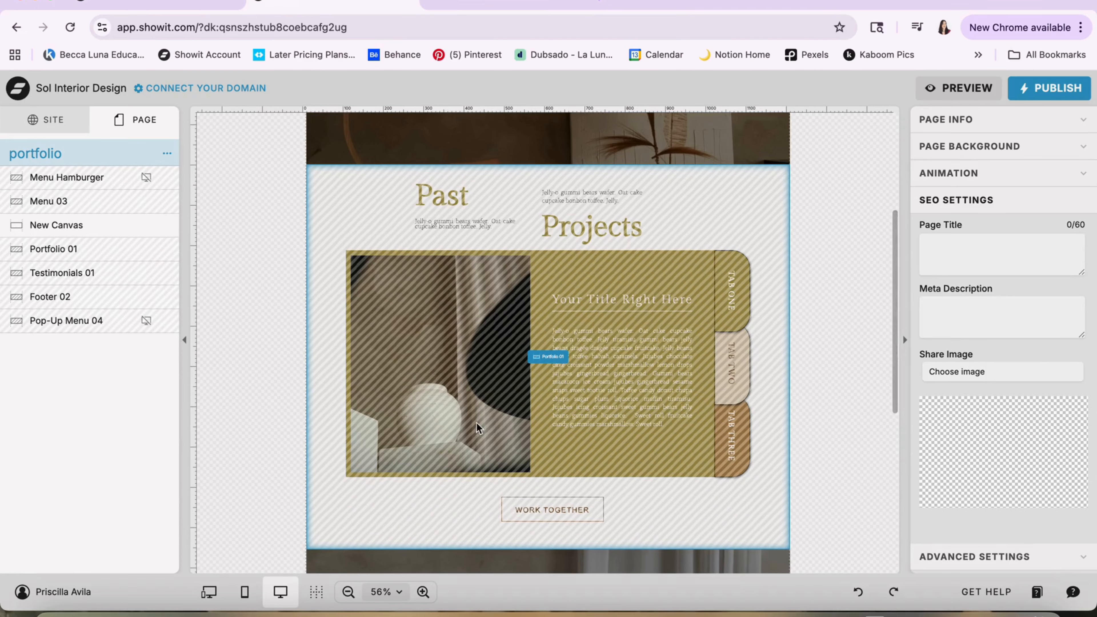
click(487, 318)
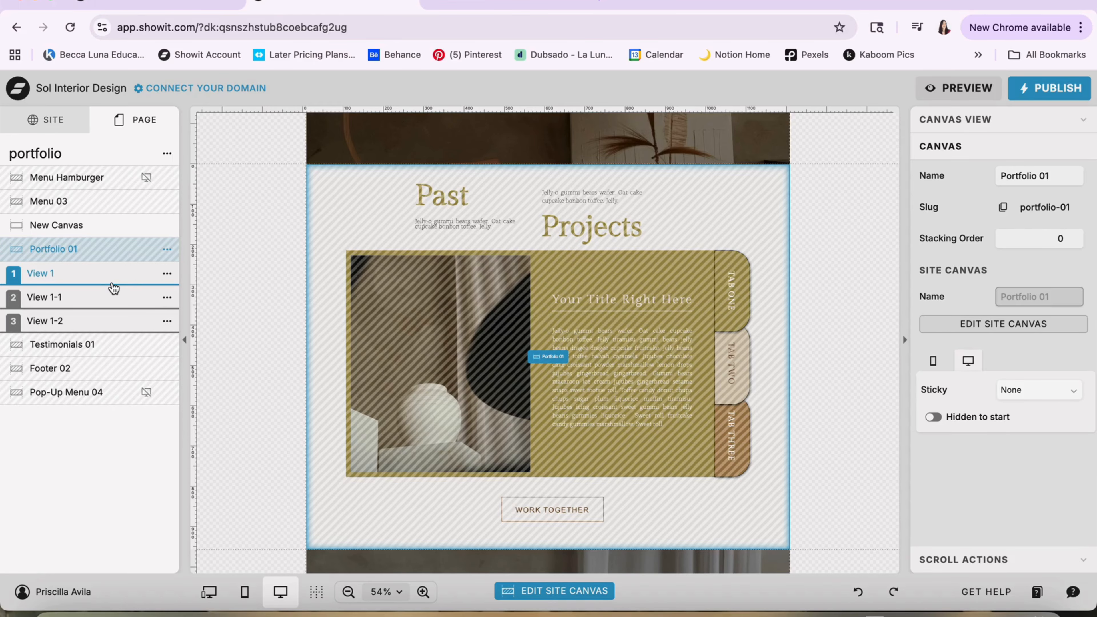
click(77, 289)
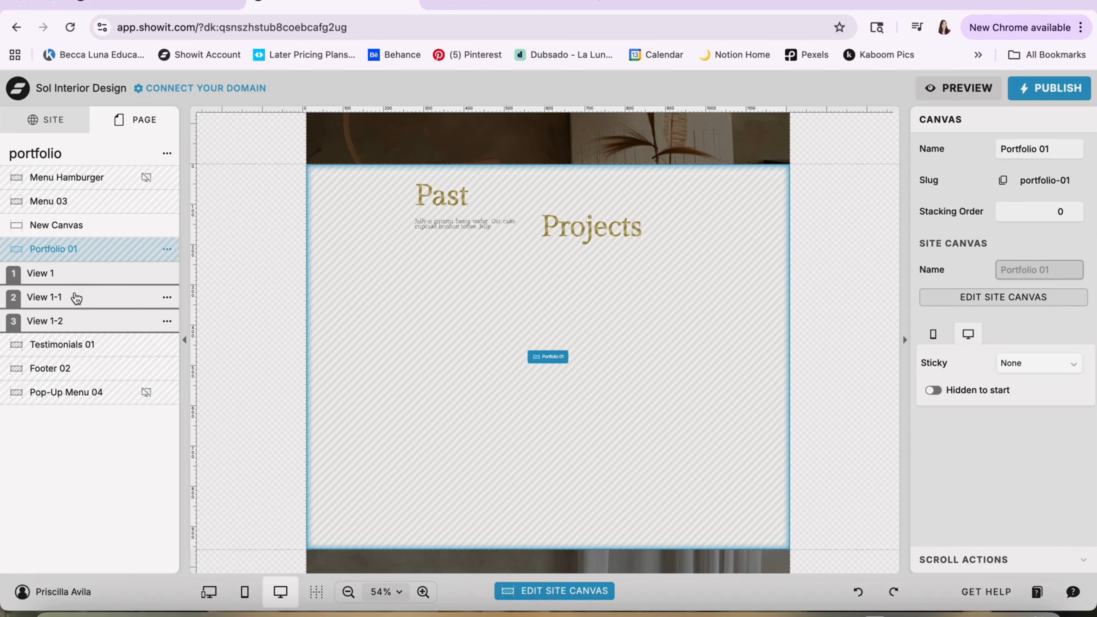
click(74, 321)
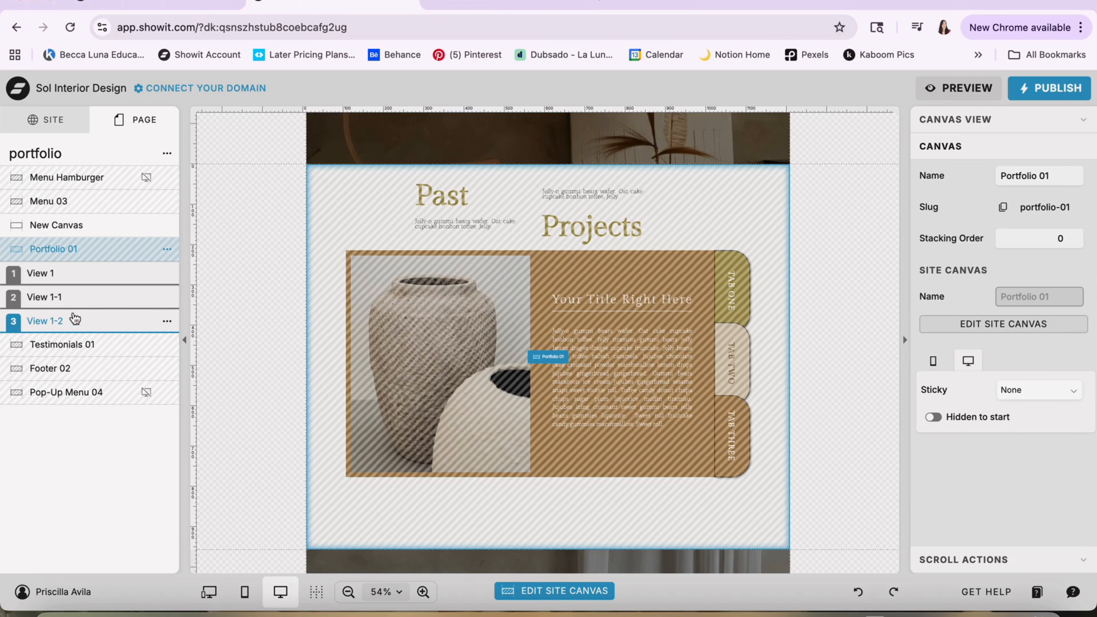
click(69, 282)
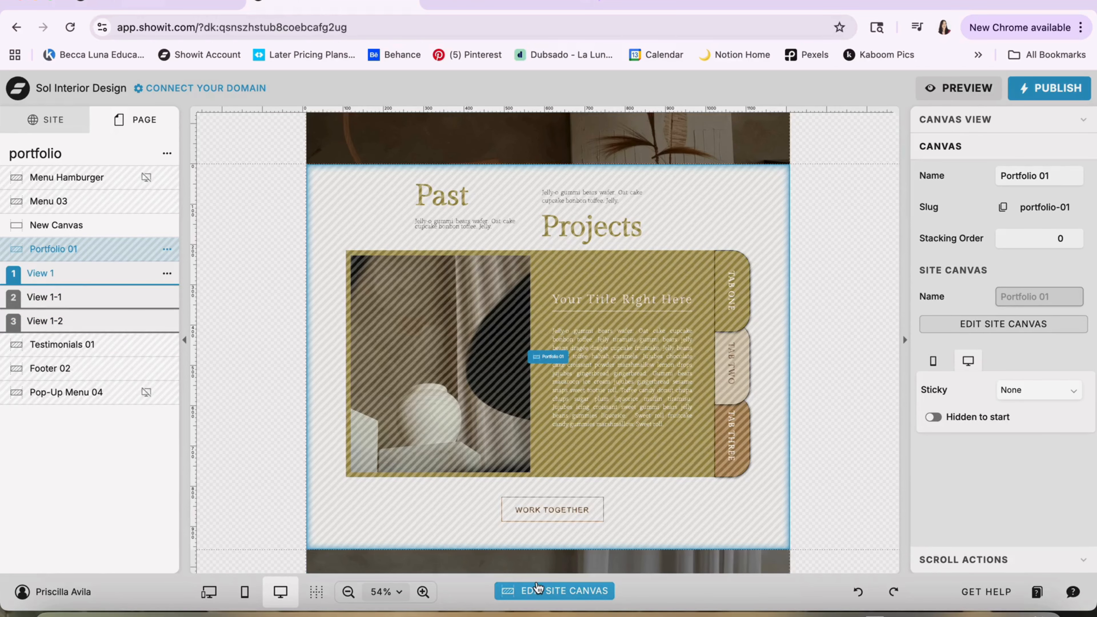
Open the Portfolio 01 site canvas for editing, show View 1 and select its project description paragraph
click(542, 592)
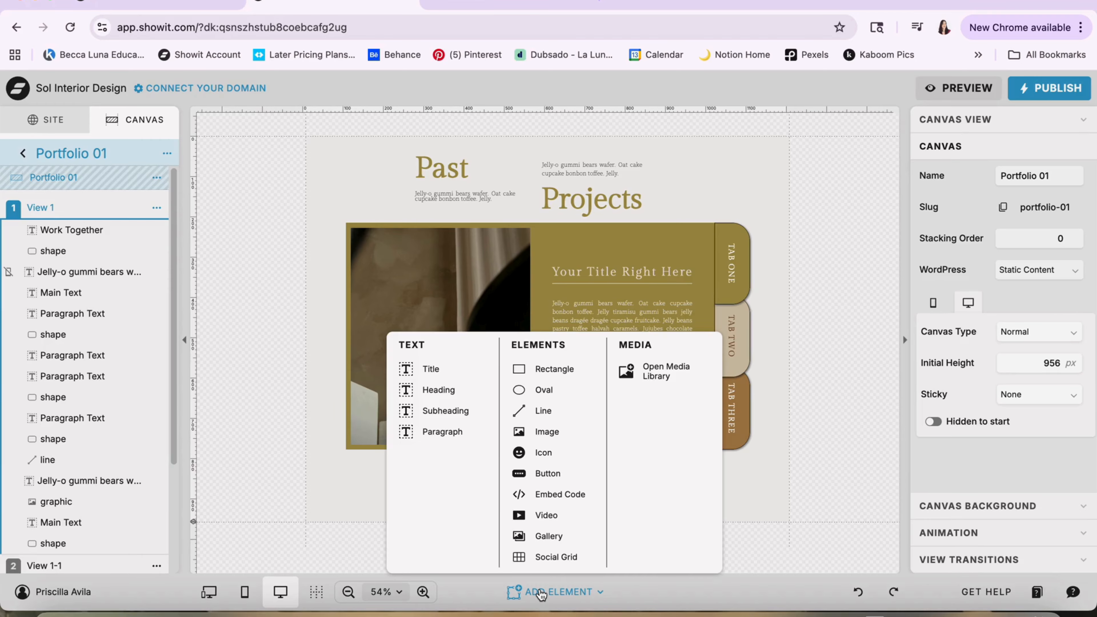
click(811, 218)
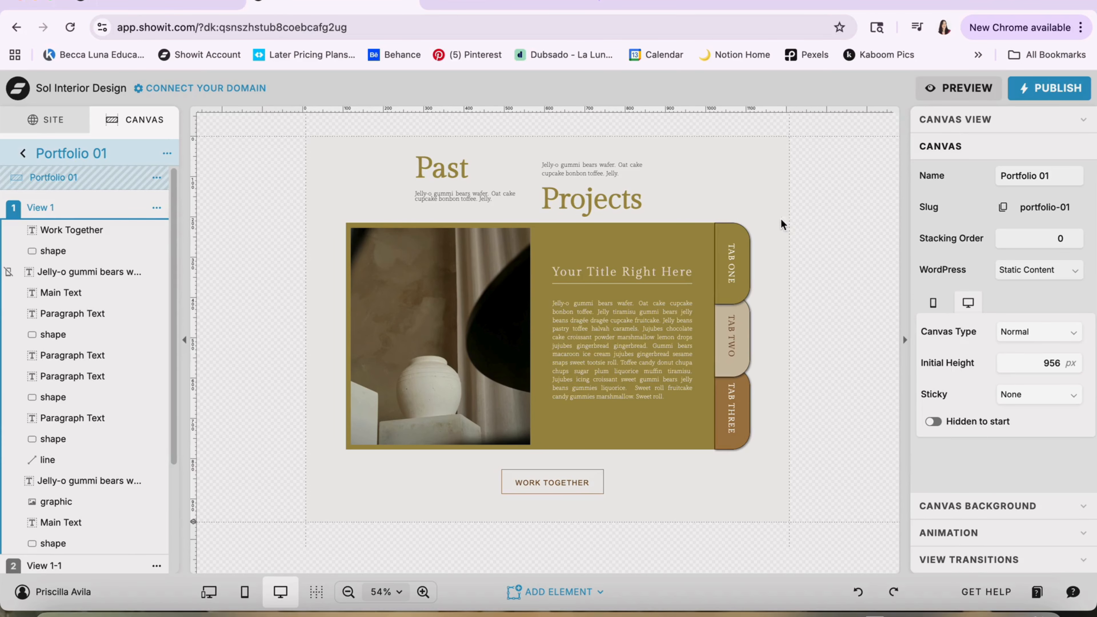
click(82, 210)
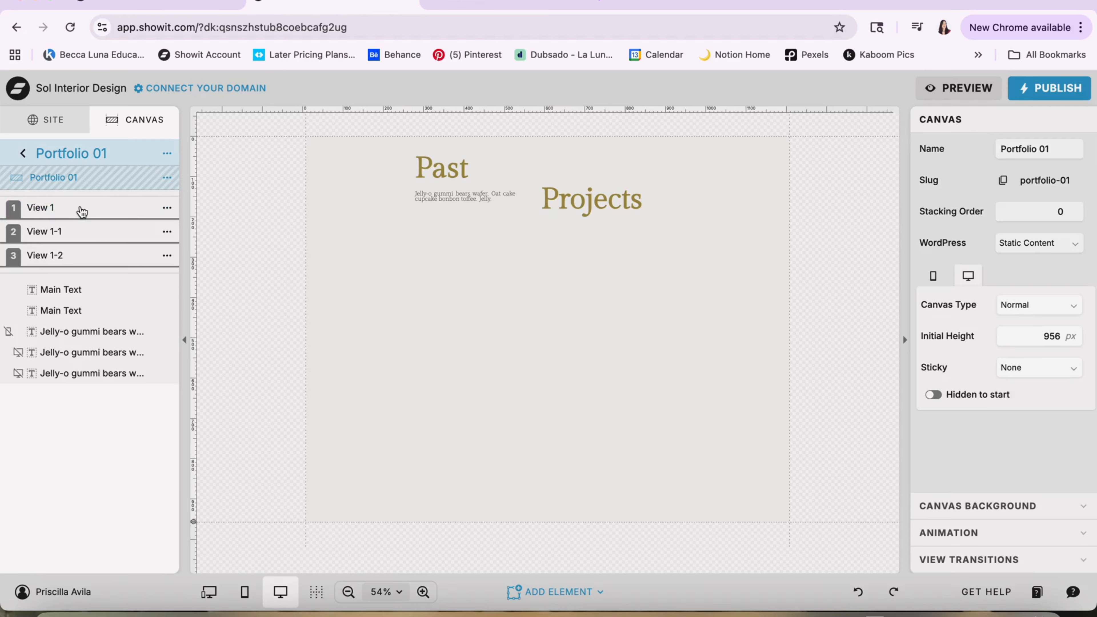
click(82, 210)
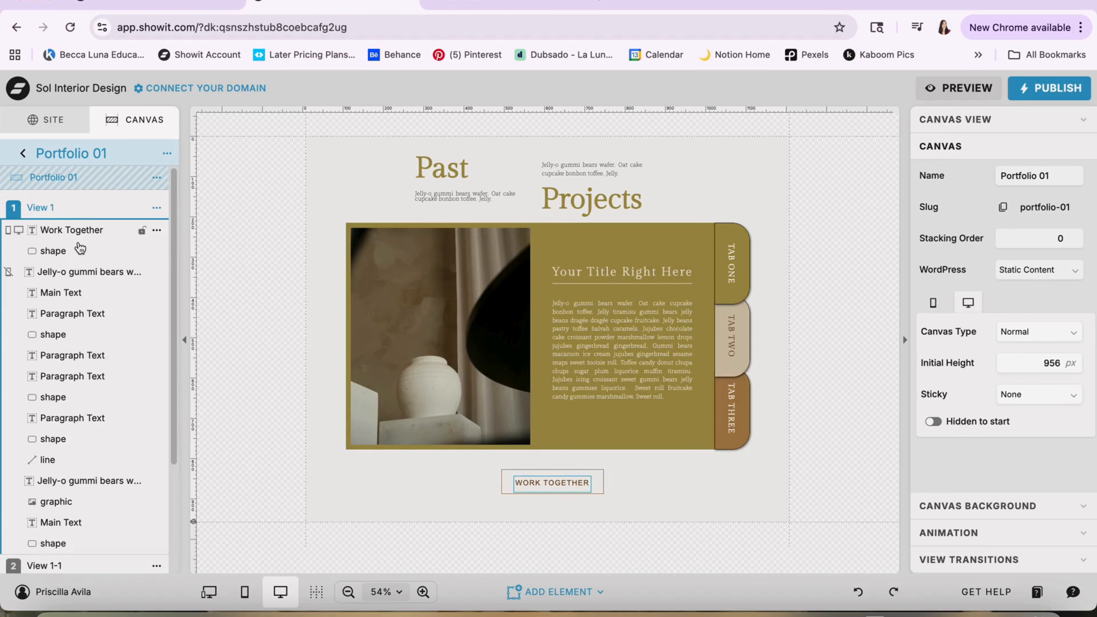
click(614, 326)
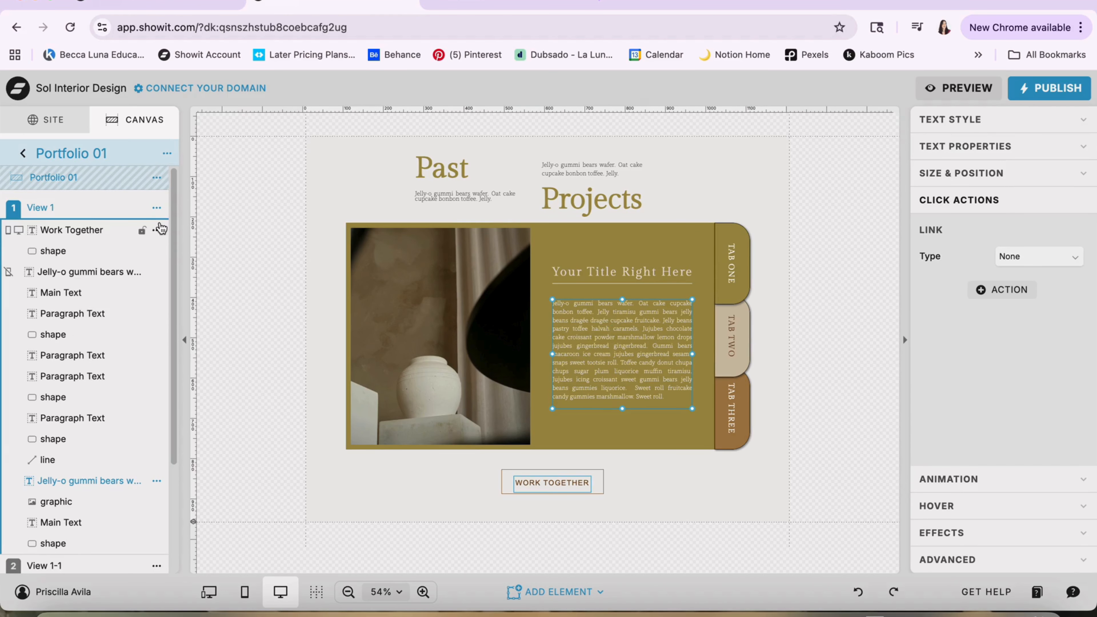
Show View 1-1 of the Portfolio 01 canvas and inspect its paragraph, photo and background shape
click(90, 210)
click(83, 232)
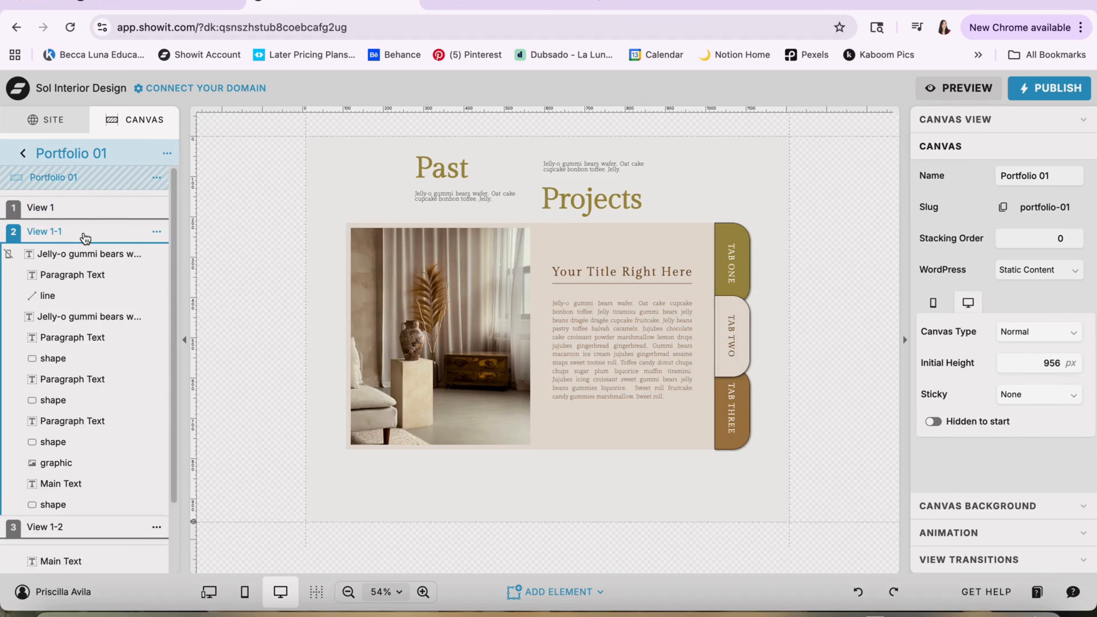
click(571, 370)
click(473, 363)
click(670, 240)
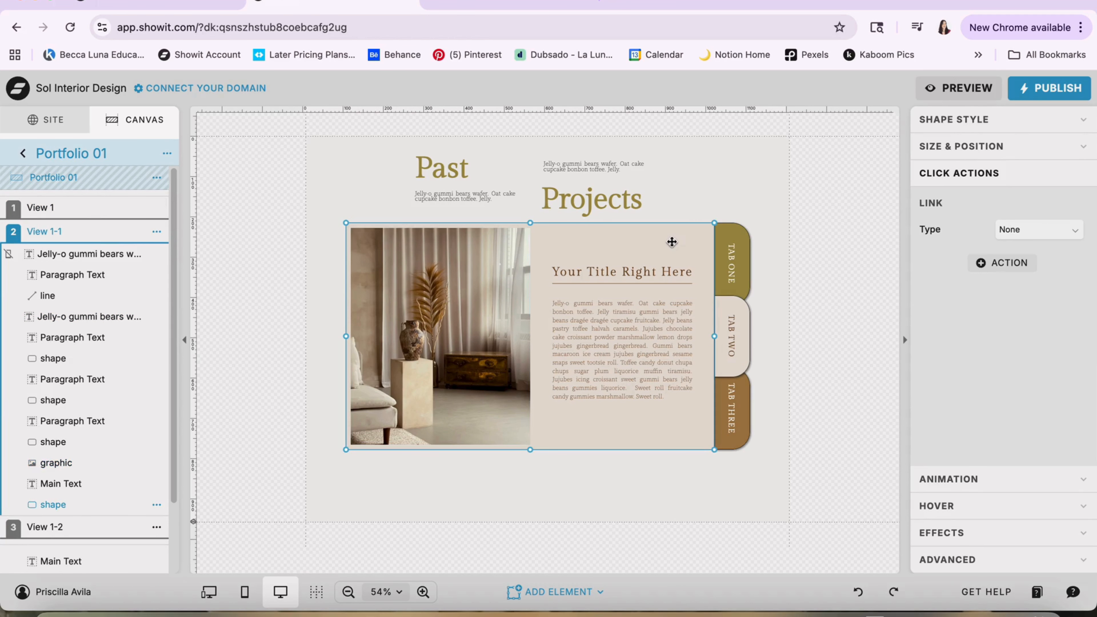
Show View 1-2 of the Portfolio 01 canvas and look over its elements, then return to View 1
click(62, 528)
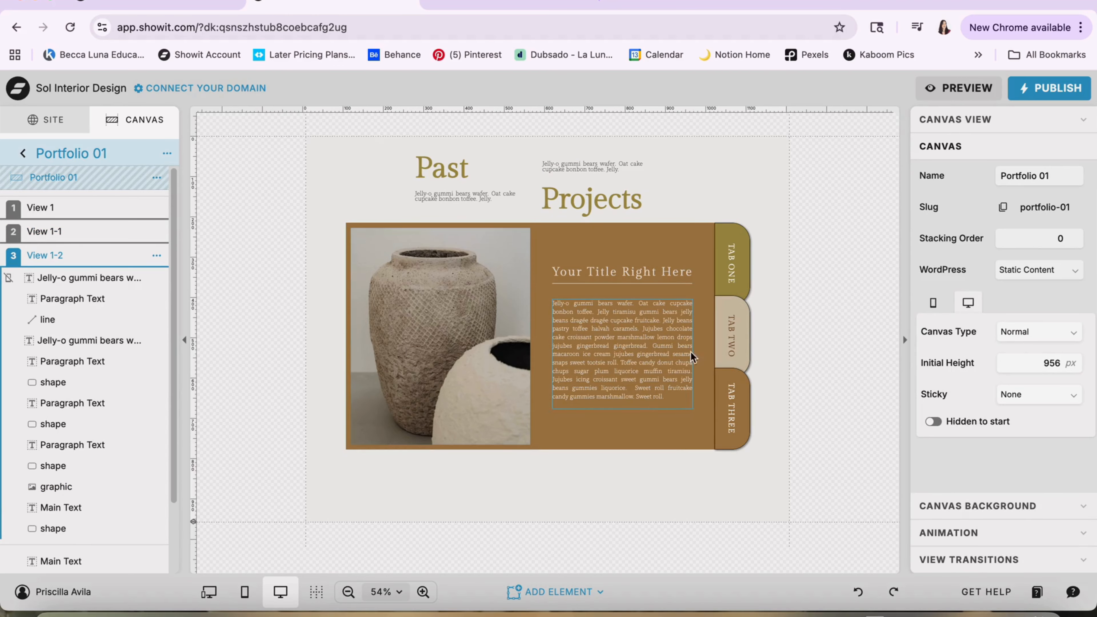
scroll(18, 428, down, 2)
scroll(18, 429, up, 2)
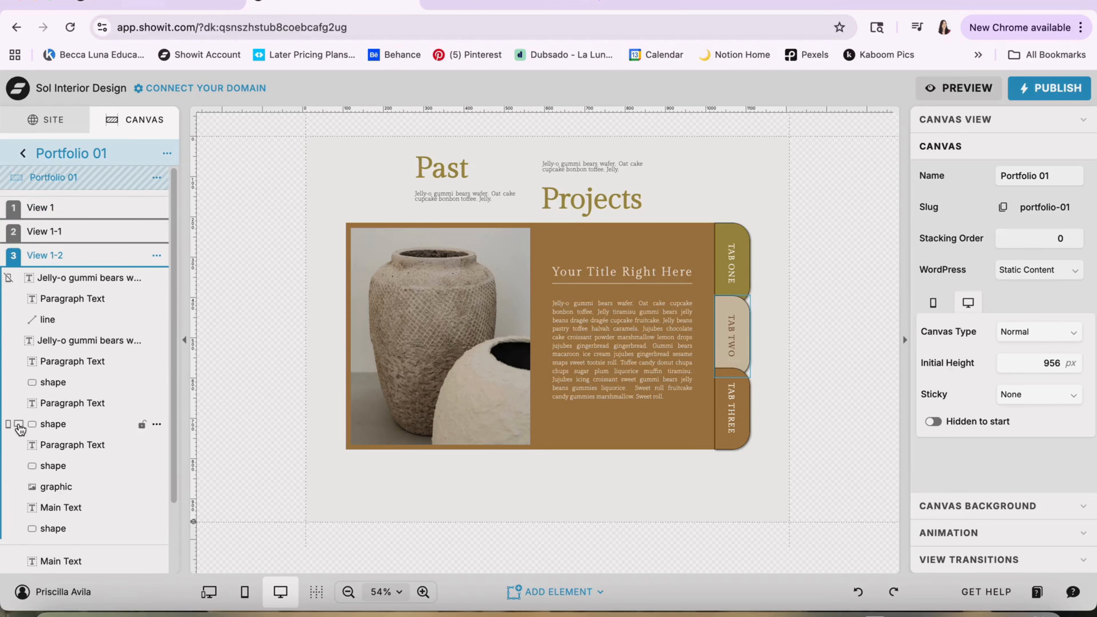
click(37, 209)
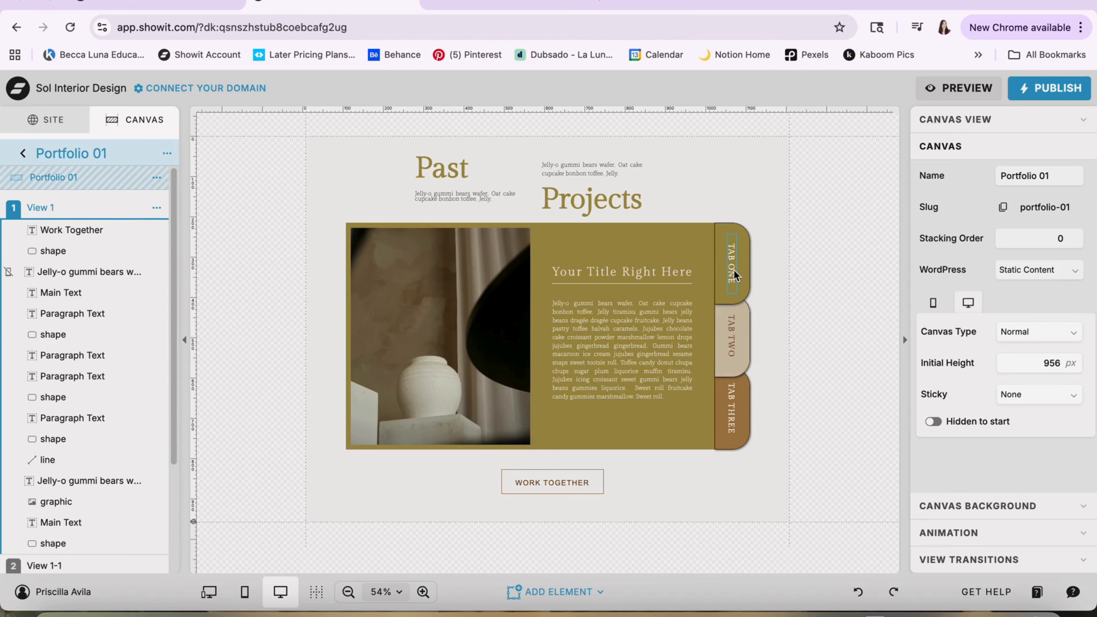
Inspect the click actions of the TAB ONE and TAB TWO labels and the canvas view each one links to
click(734, 273)
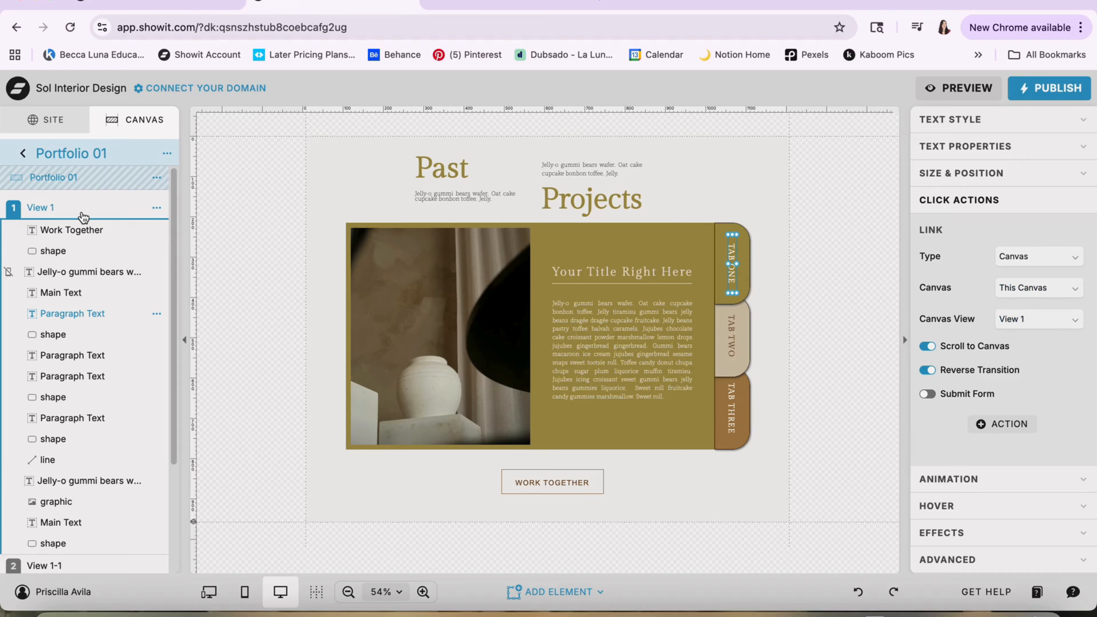
click(731, 337)
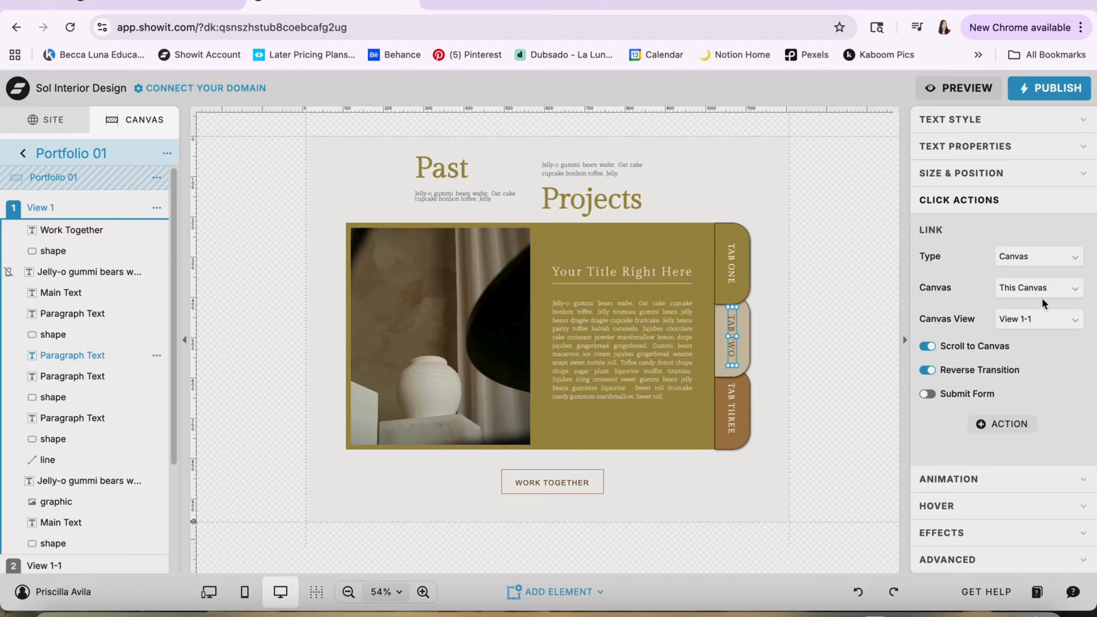
click(1018, 319)
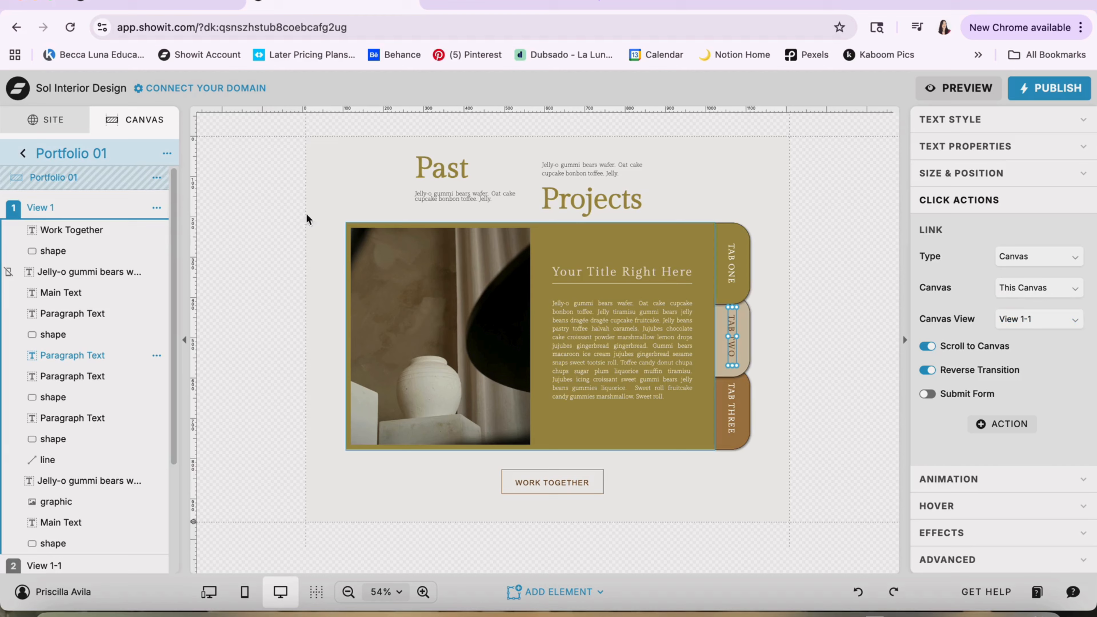
Show View 1-1 and View 1-2 of the Portfolio 01 canvas, and leave the canvas for the site's page list
scroll(52, 306, down, 3)
click(50, 427)
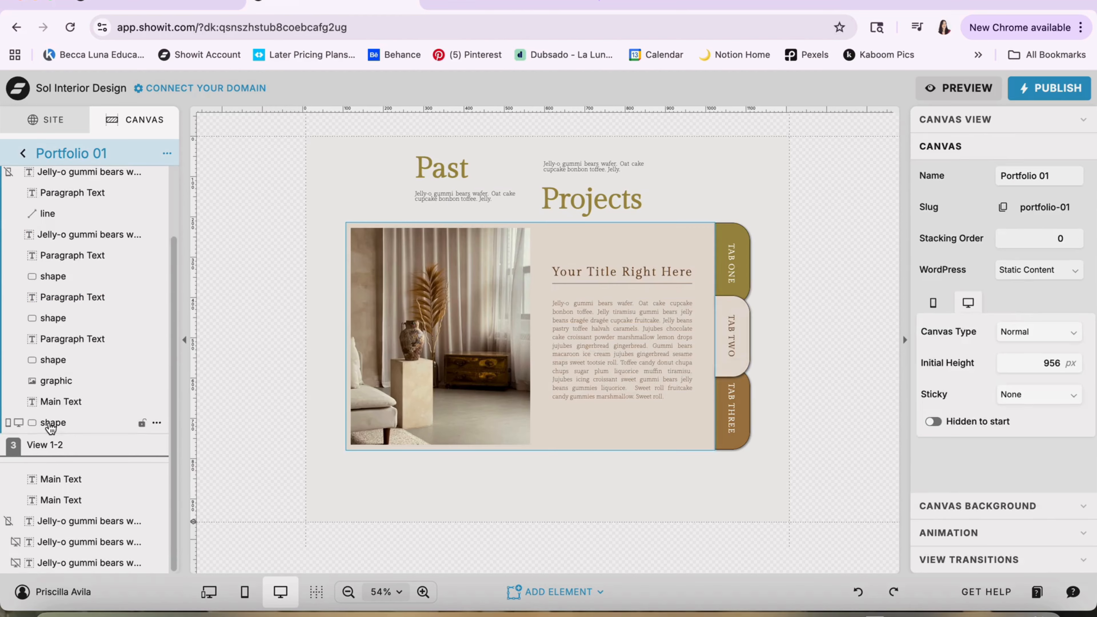
click(48, 444)
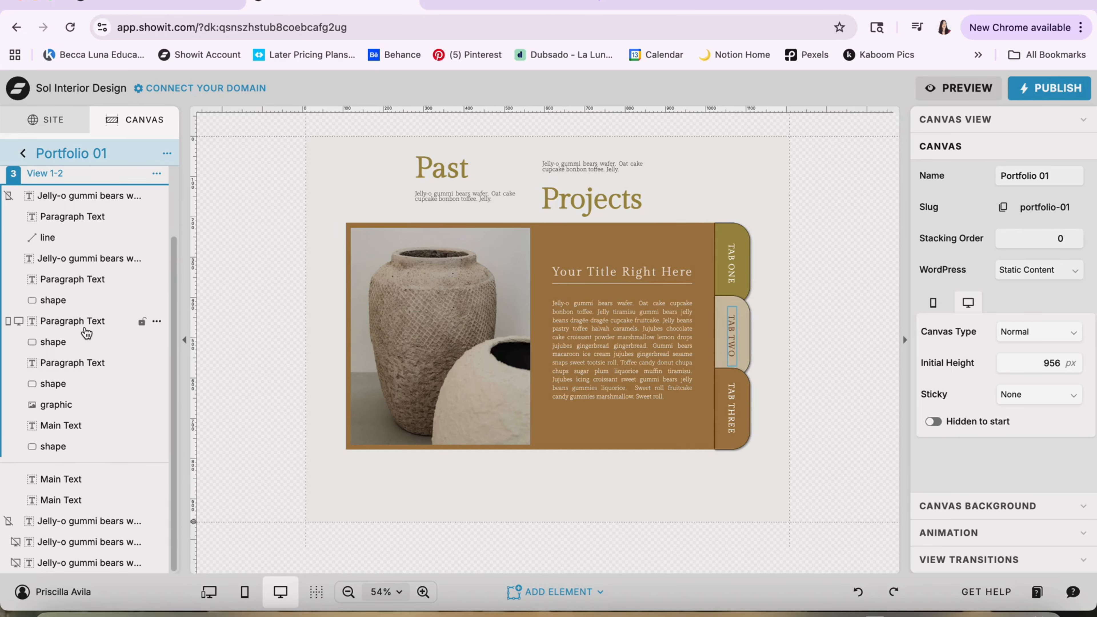
scroll(87, 333, up, 2)
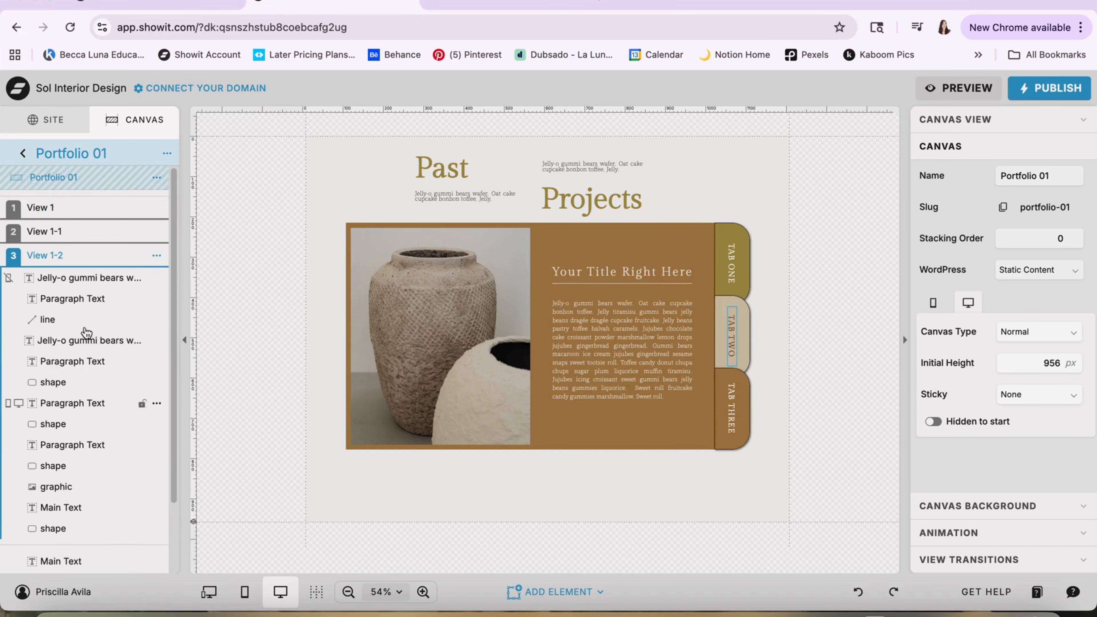
click(18, 157)
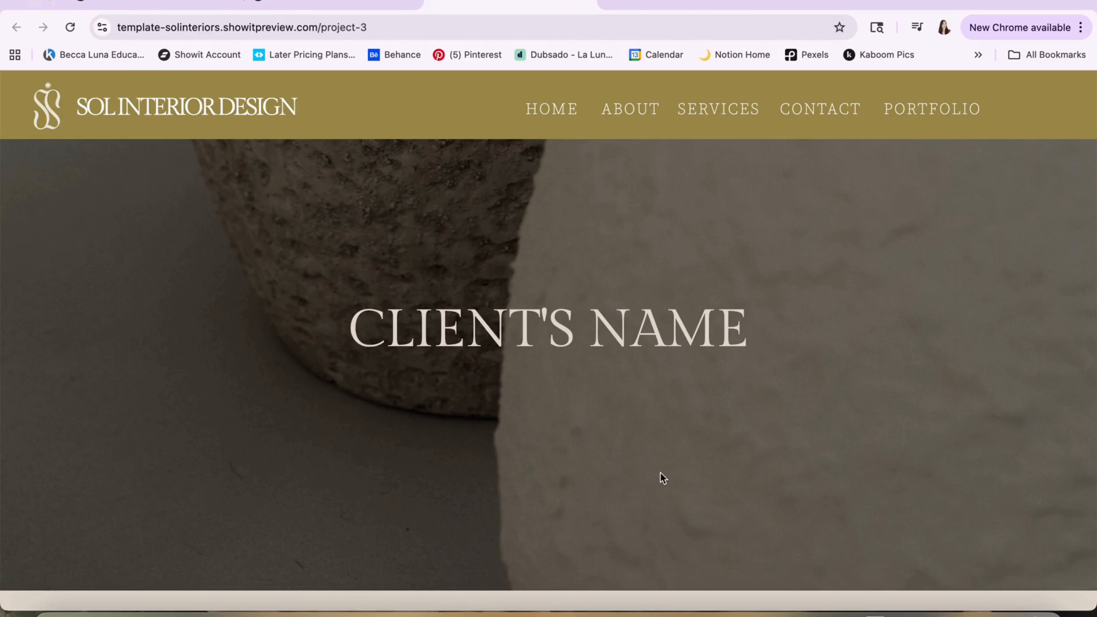
Look through the previewed Project 3 page from the client name header to the photo gallery
scroll(642, 467, down, 5)
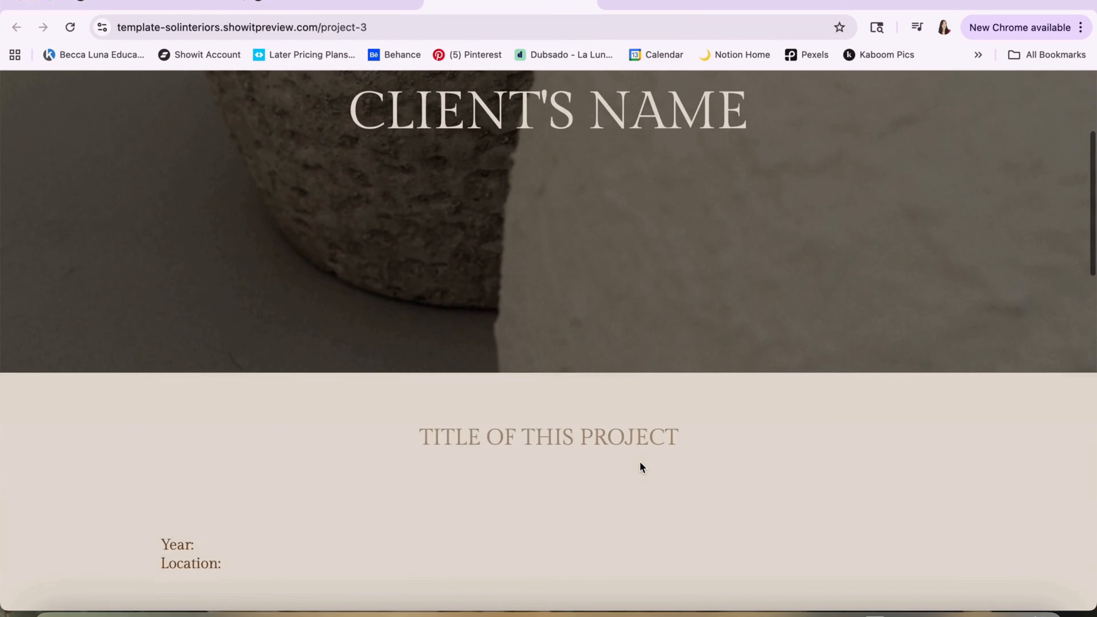
scroll(639, 462, down, 9)
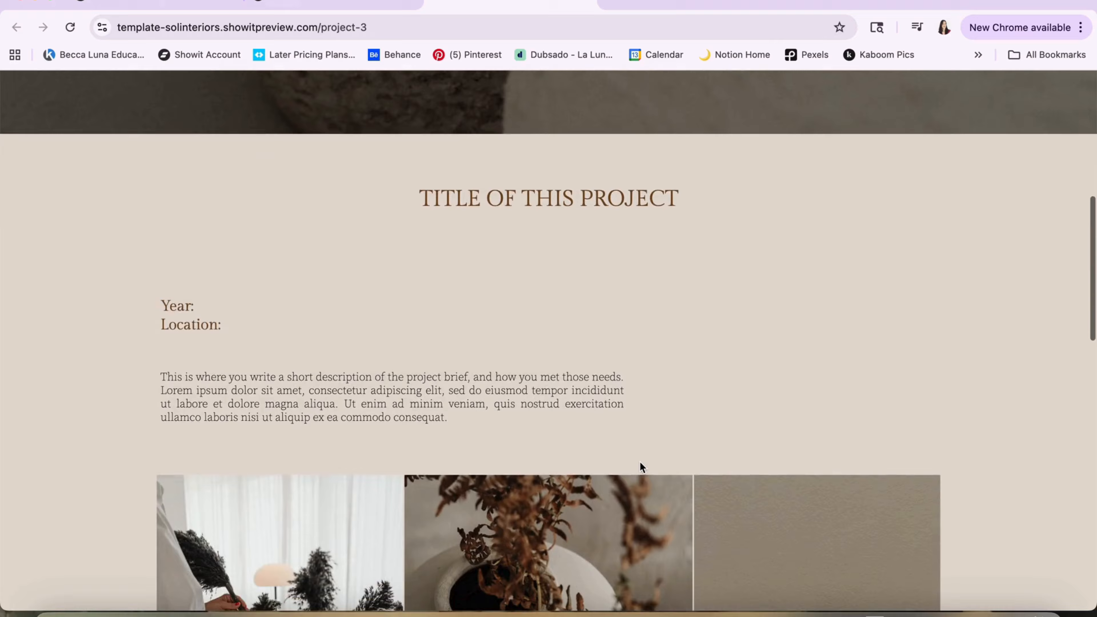
scroll(640, 462, down, 5)
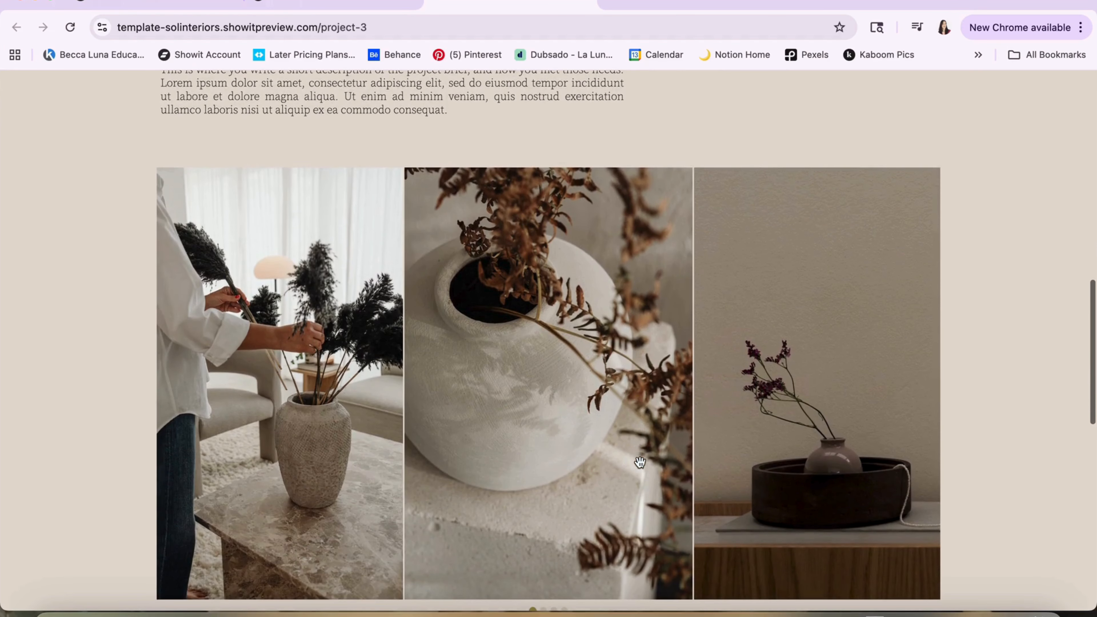
scroll(640, 462, up, 2)
scroll(640, 461, down, 5)
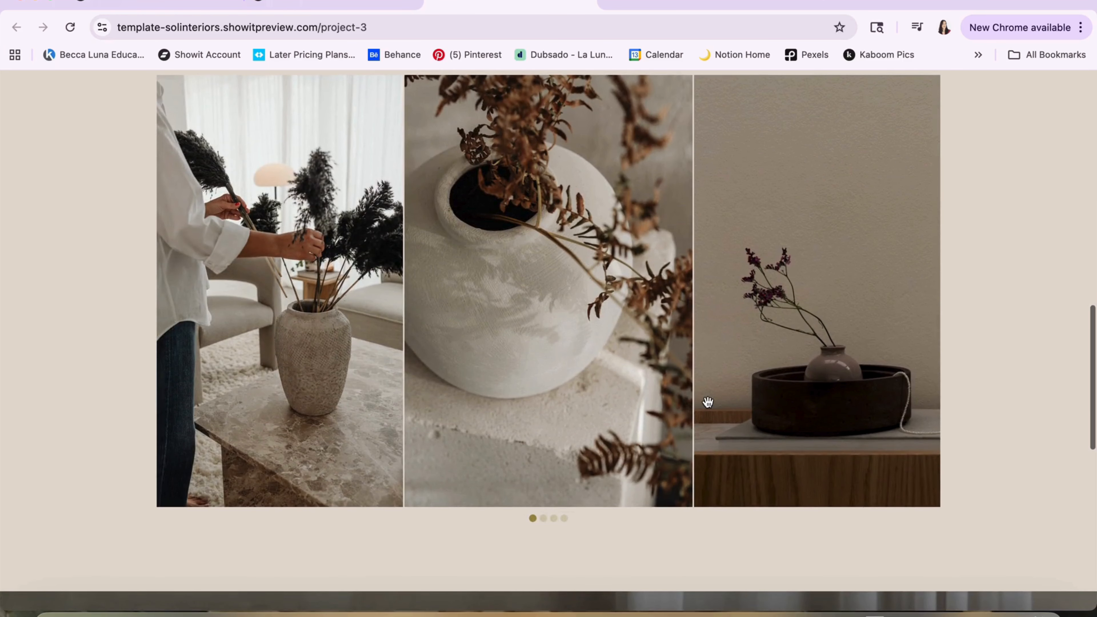
Slide through the photos in the previewed Project 3 gallery and view the testimonial and footer below it
drag(700, 404, 540, 373)
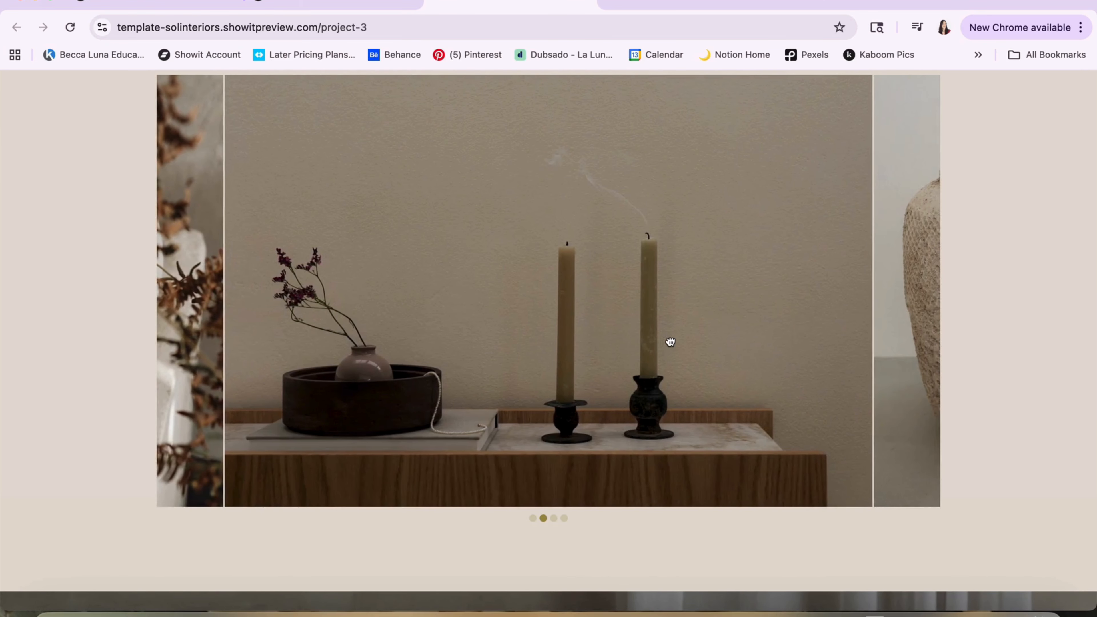
drag(669, 340, 287, 324)
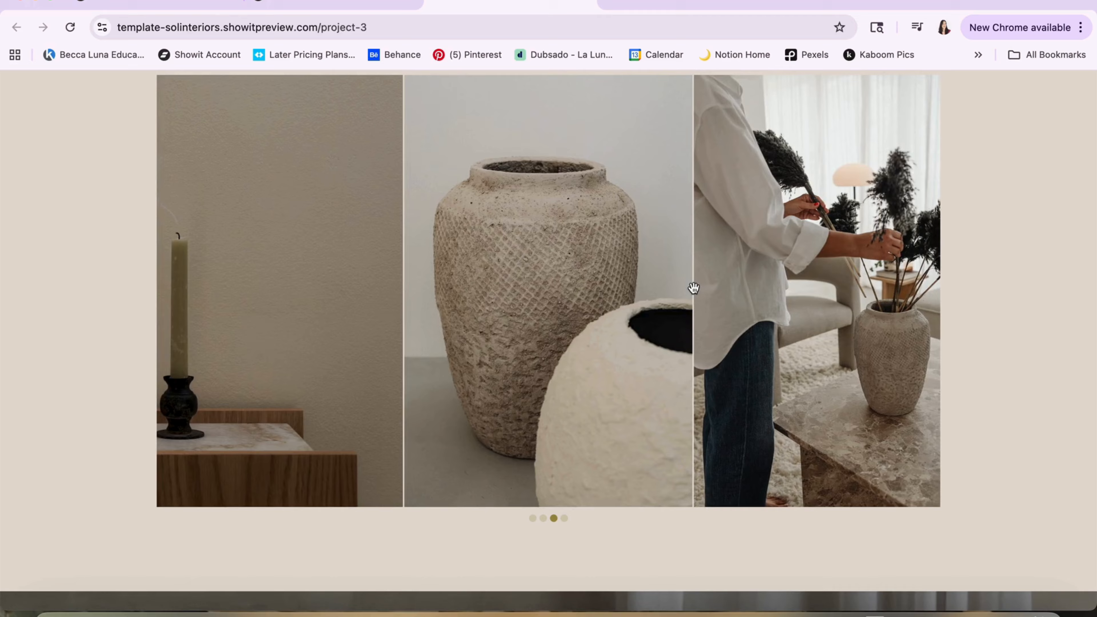
drag(693, 288, 326, 319)
drag(558, 311, 306, 360)
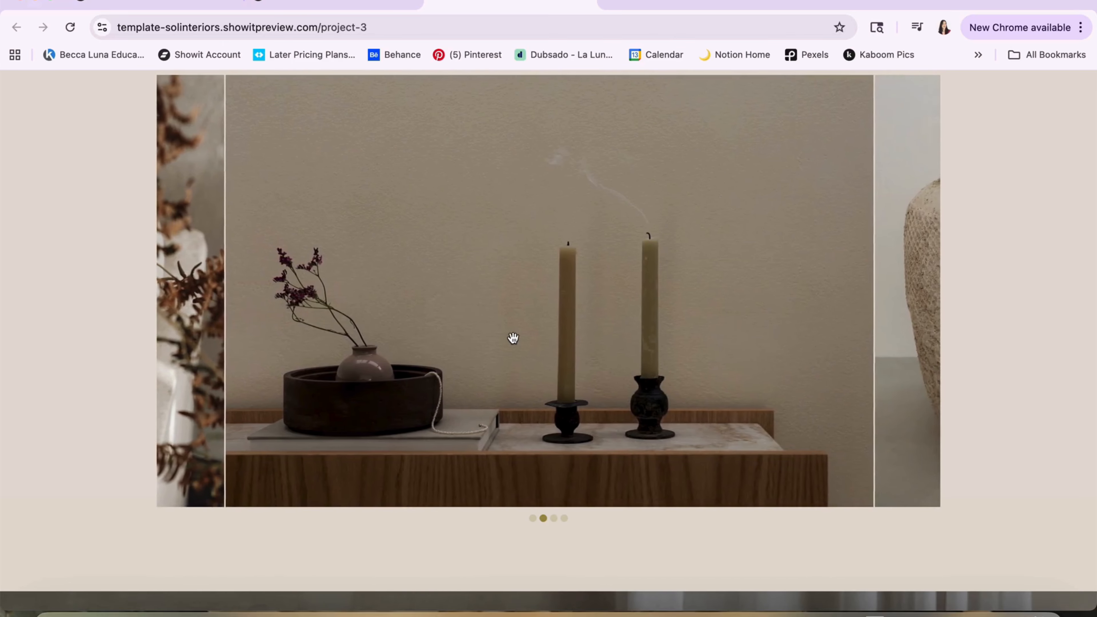
drag(513, 338, 260, 404)
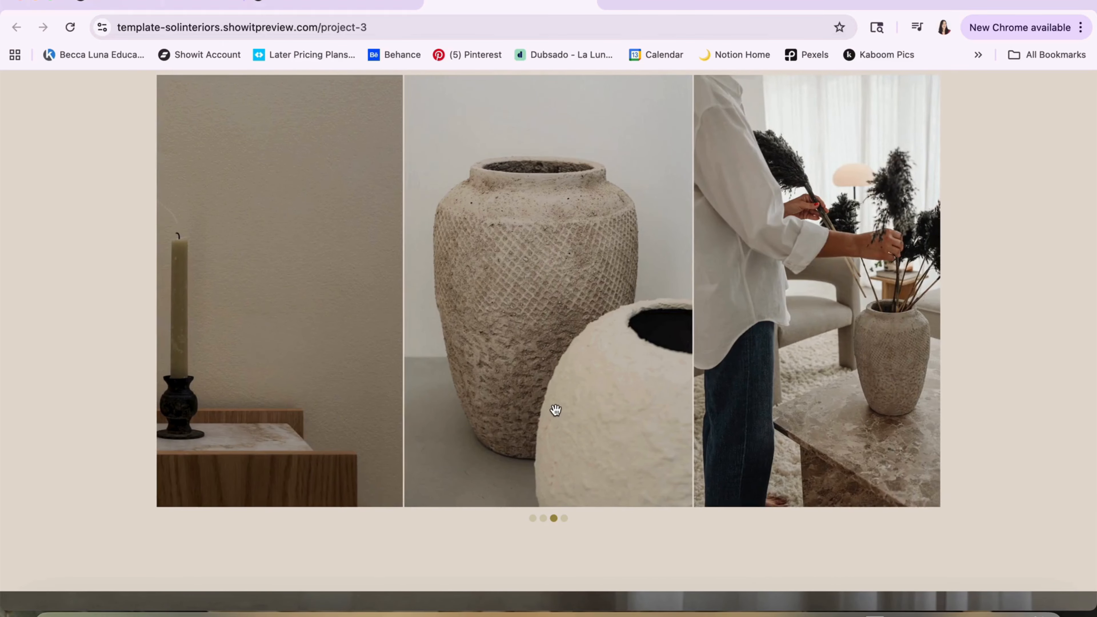
scroll(555, 410, down, 13)
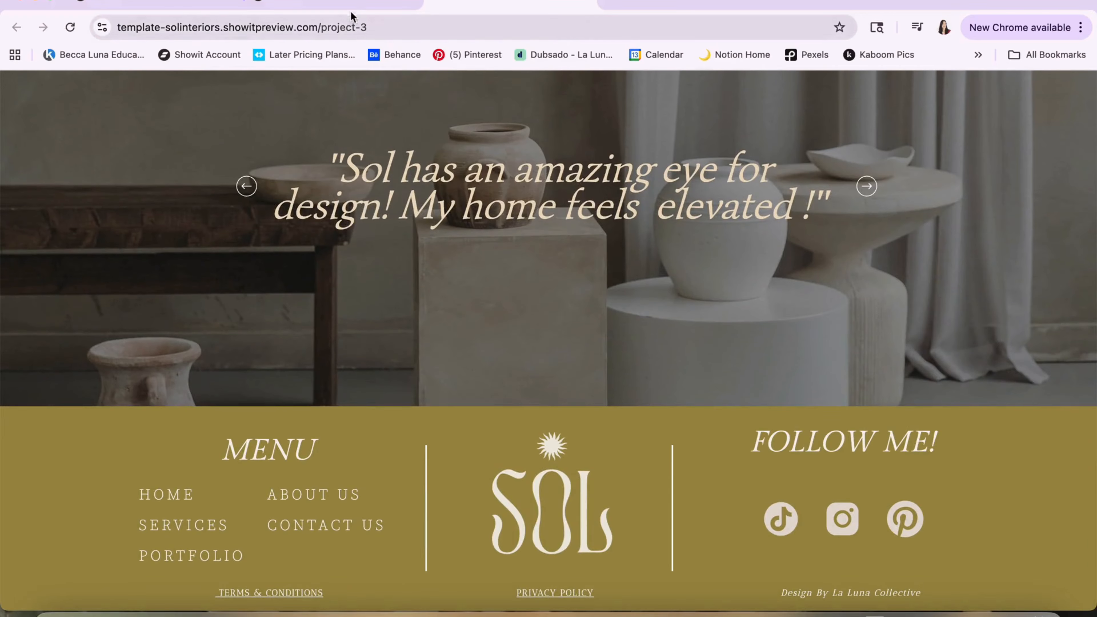
Return to the Showit editor, close the site preview and select the photo gallery on the Project 3 page
click(341, 4)
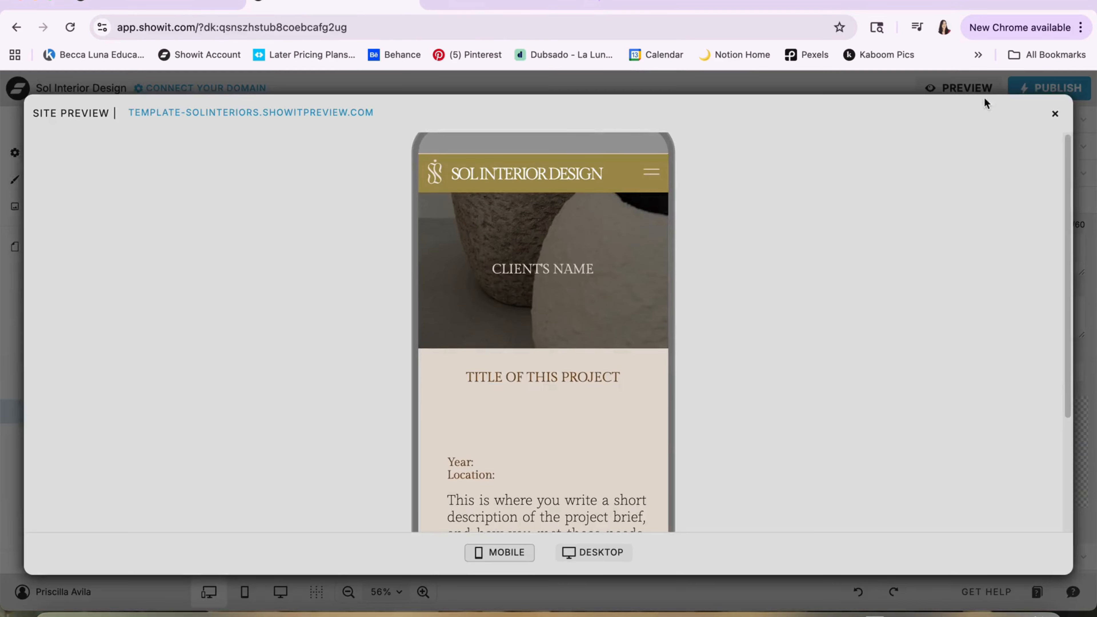
click(1054, 114)
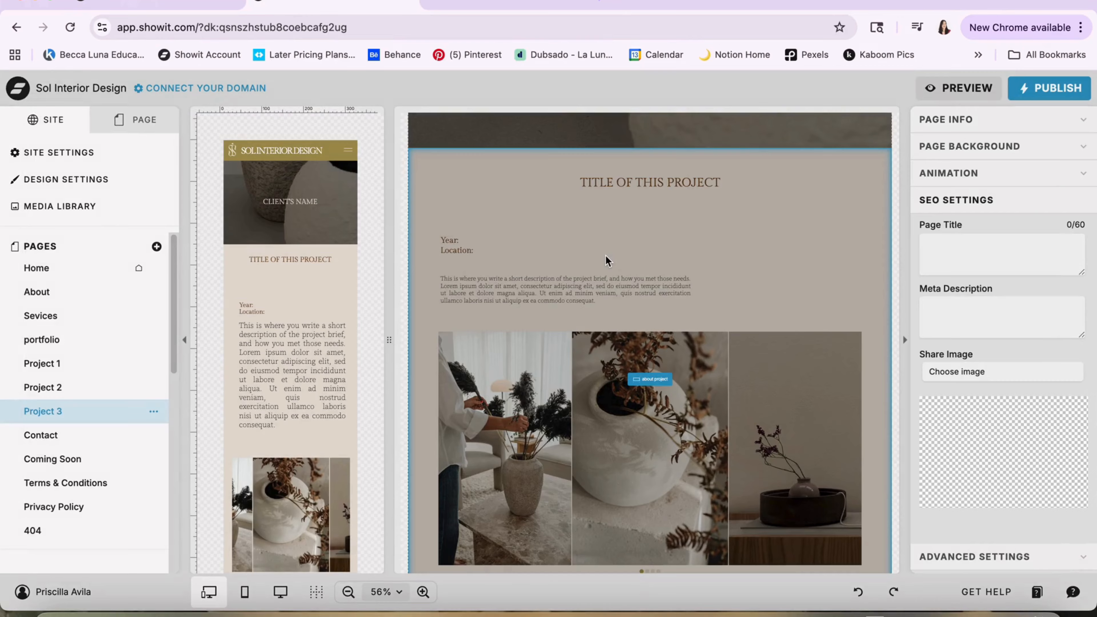
click(583, 357)
click(562, 375)
scroll(562, 375, down, 3)
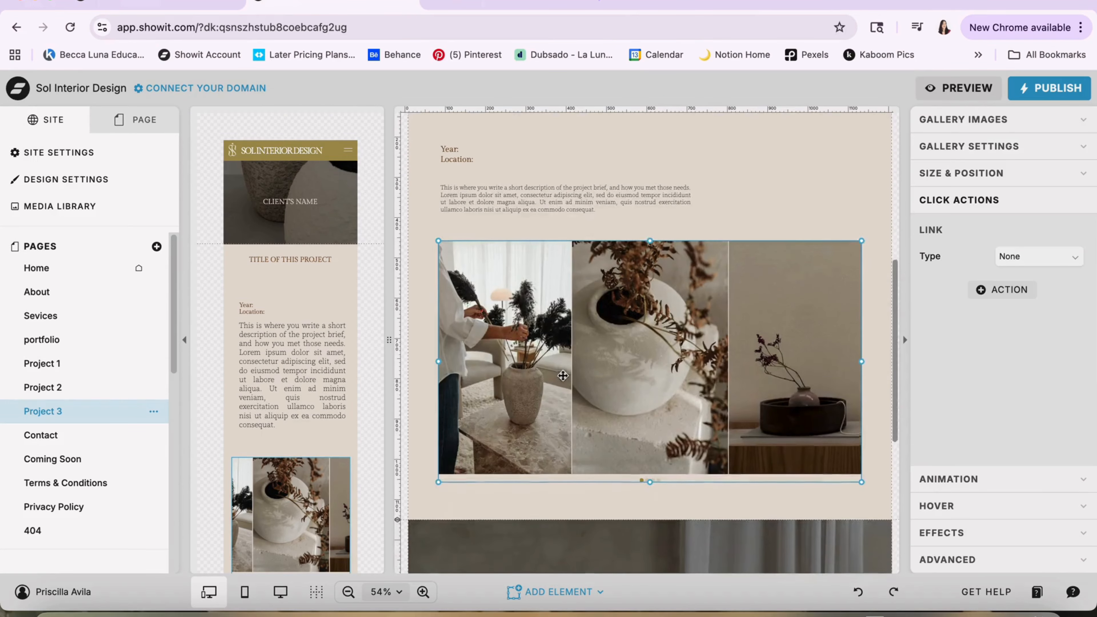
Add a new empty gallery element to the Project 3 page and delete it
click(541, 598)
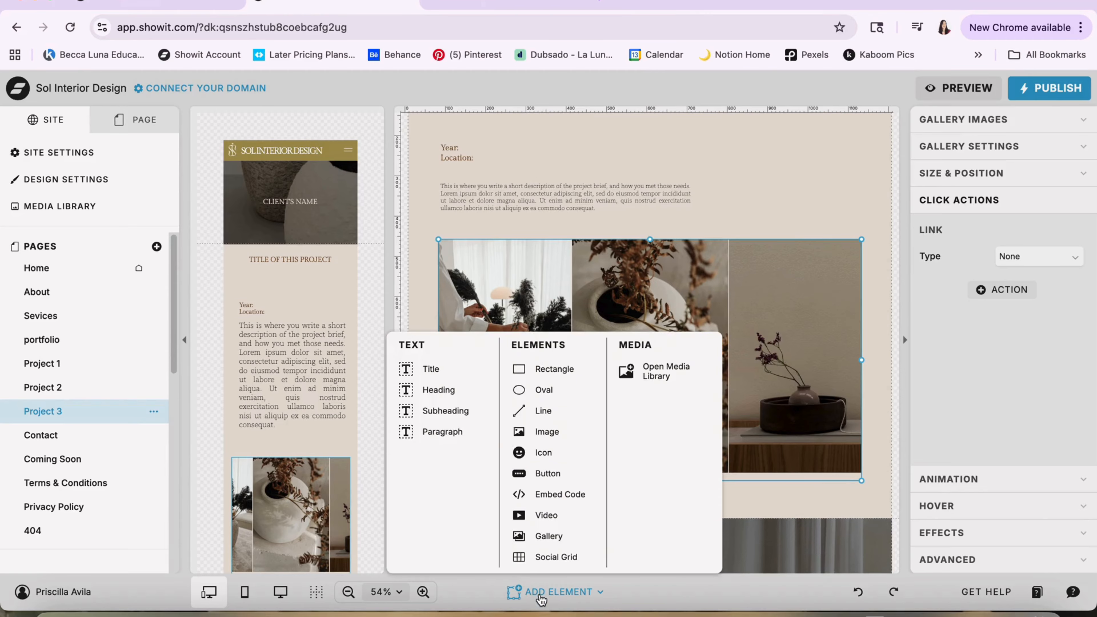
click(540, 535)
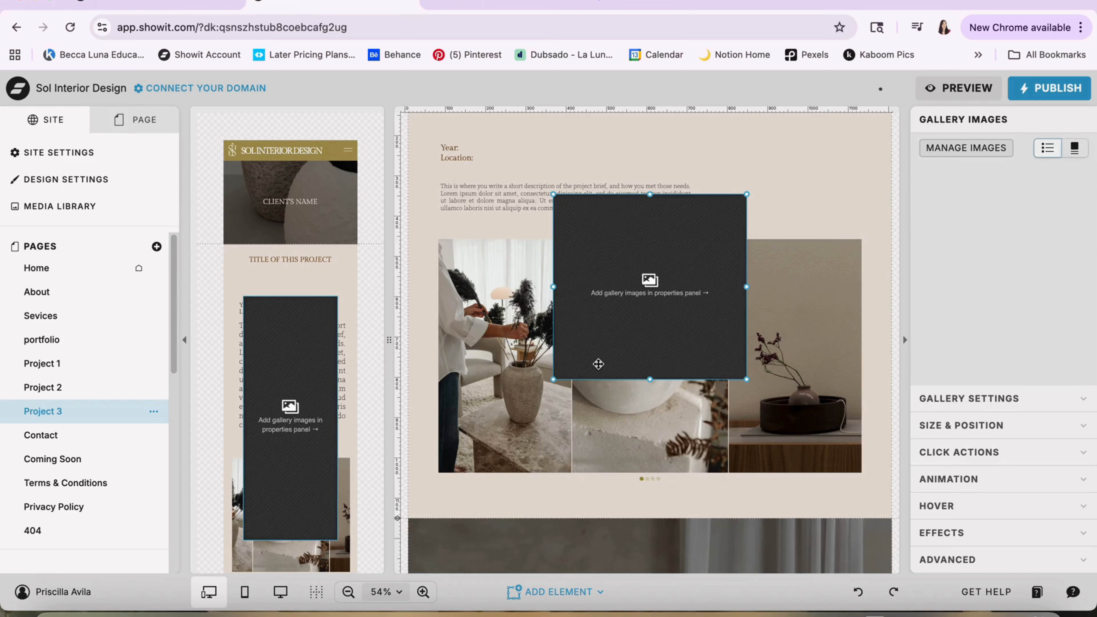
key(Delete)
Add the hands photo from the Interior Designer folder to the existing Project 3 gallery's images, and discard the change
click(577, 357)
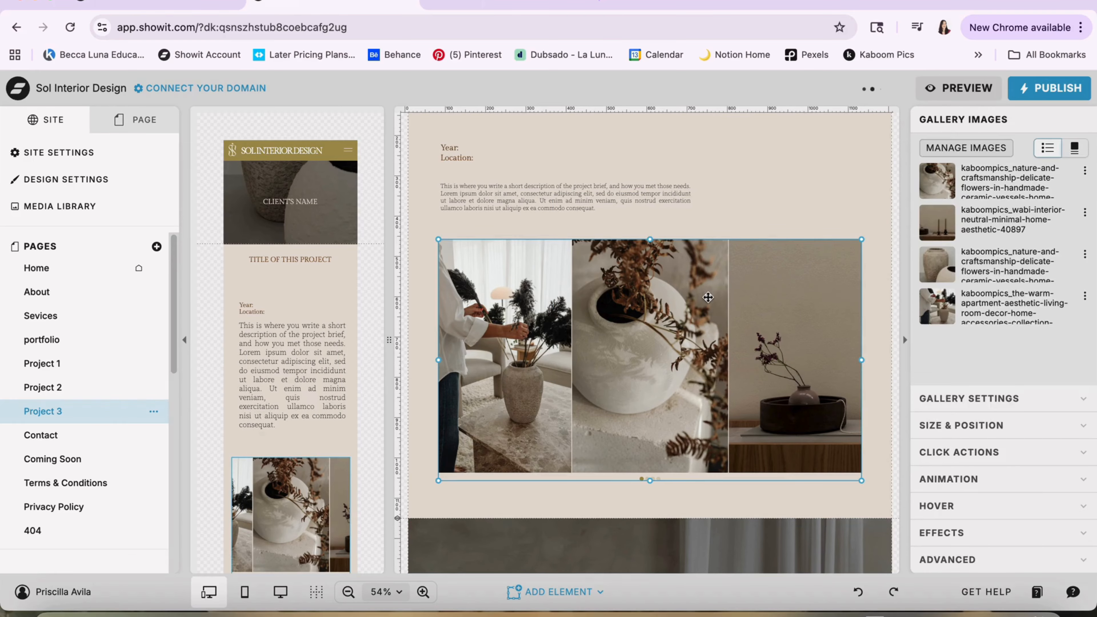
click(966, 148)
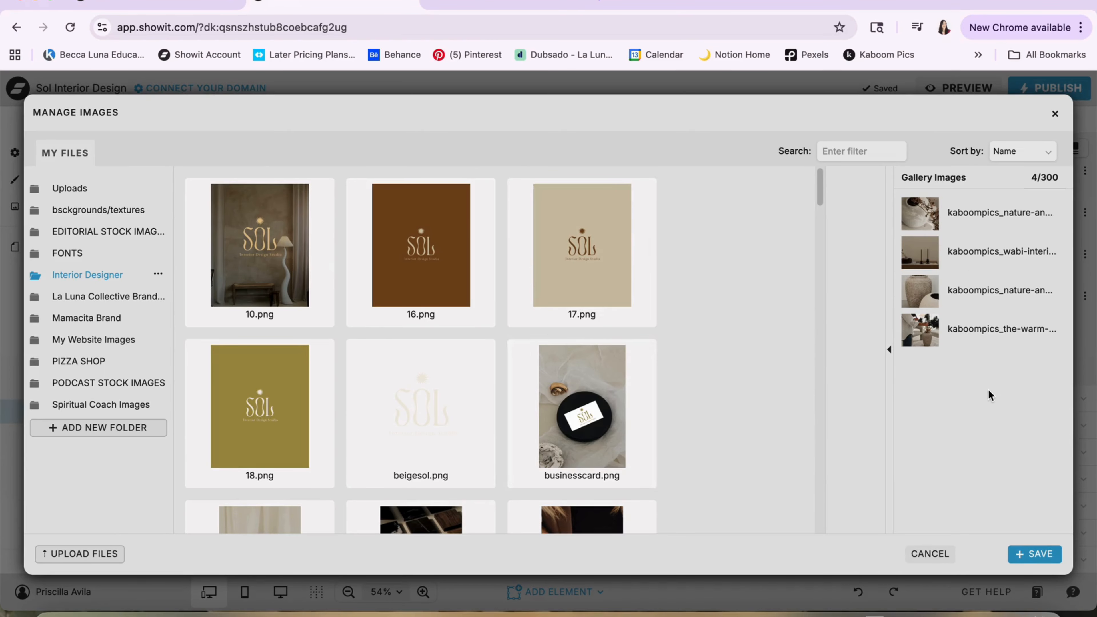
click(519, 366)
scroll(519, 366, down, 3)
click(520, 359)
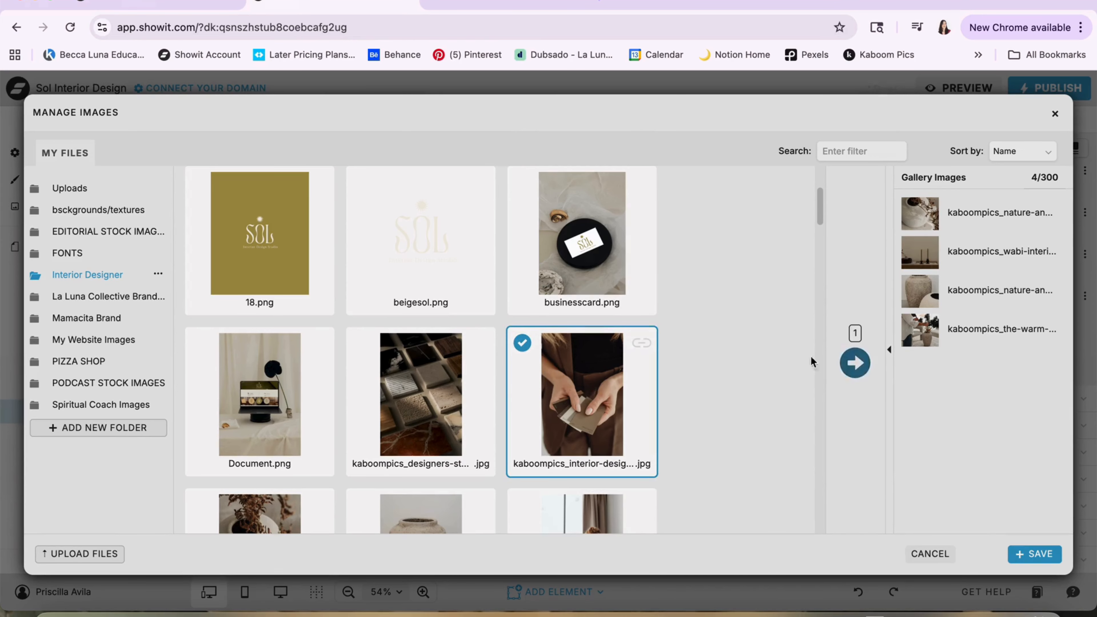
click(854, 364)
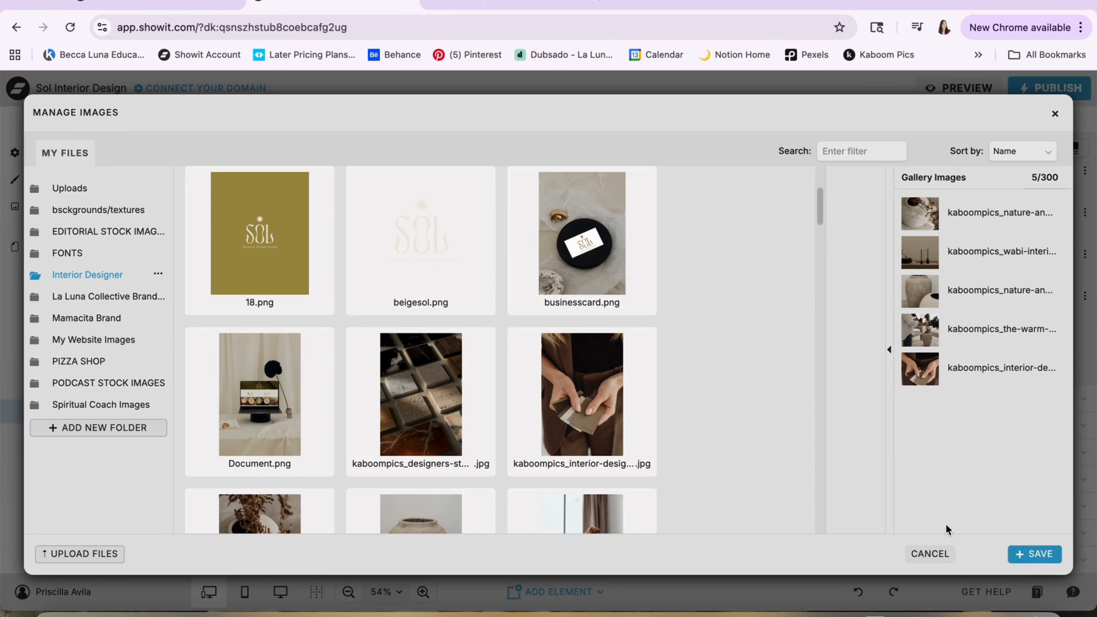
click(930, 554)
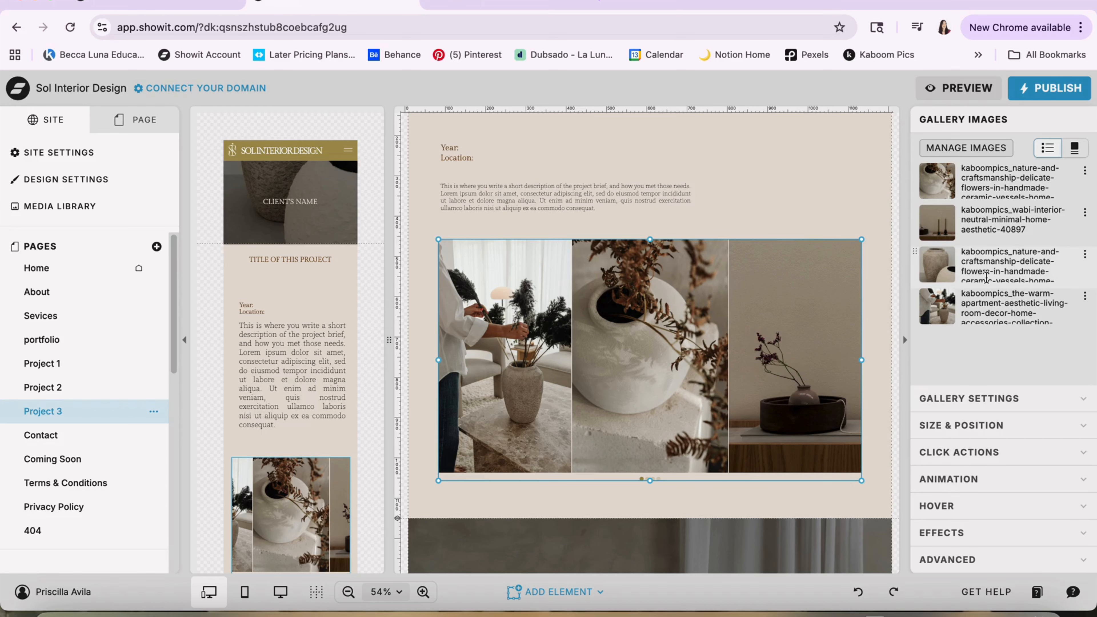
Examine the Project 3 gallery's settings, including its type, image area, style, spacing, looping and image dots
scroll(761, 306, down, 3)
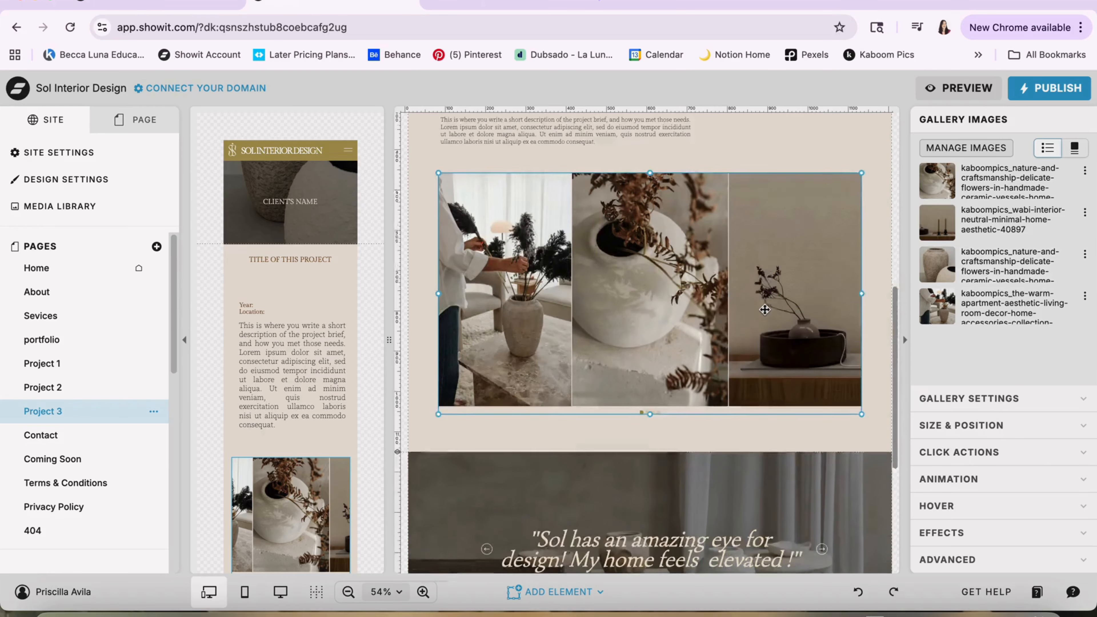
click(950, 398)
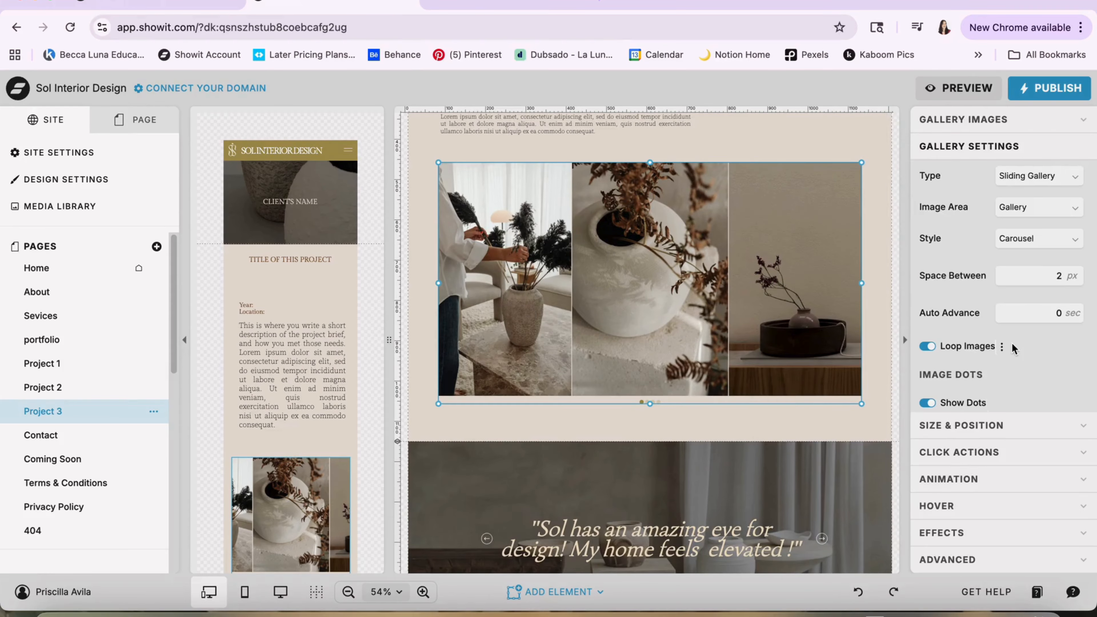
scroll(1012, 345, down, 1)
scroll(1011, 346, up, 1)
scroll(995, 347, down, 1)
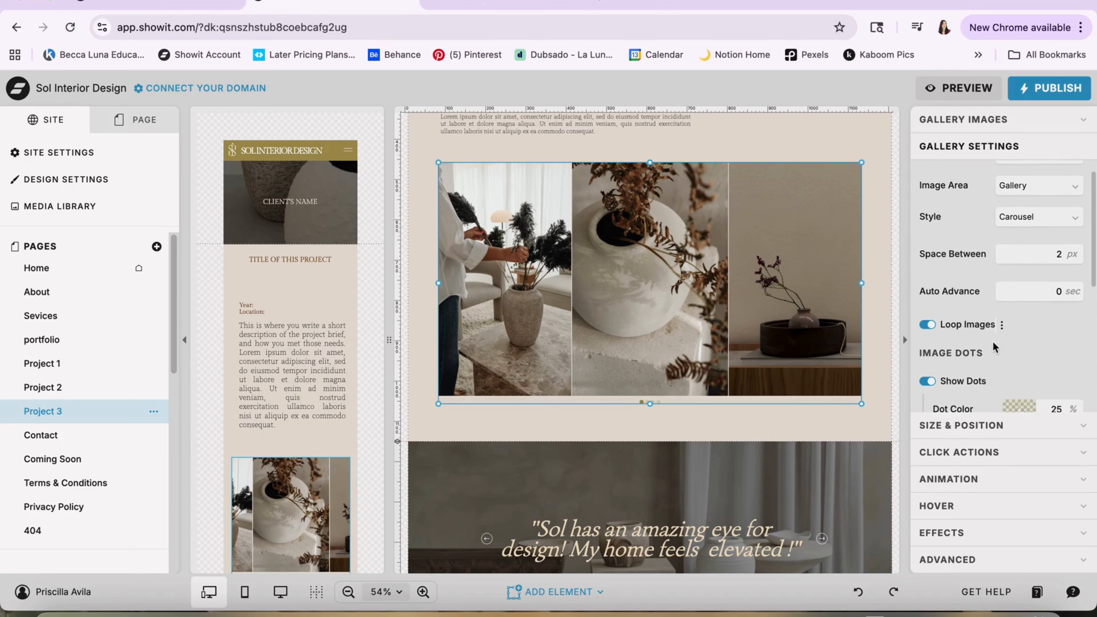
scroll(994, 347, up, 1)
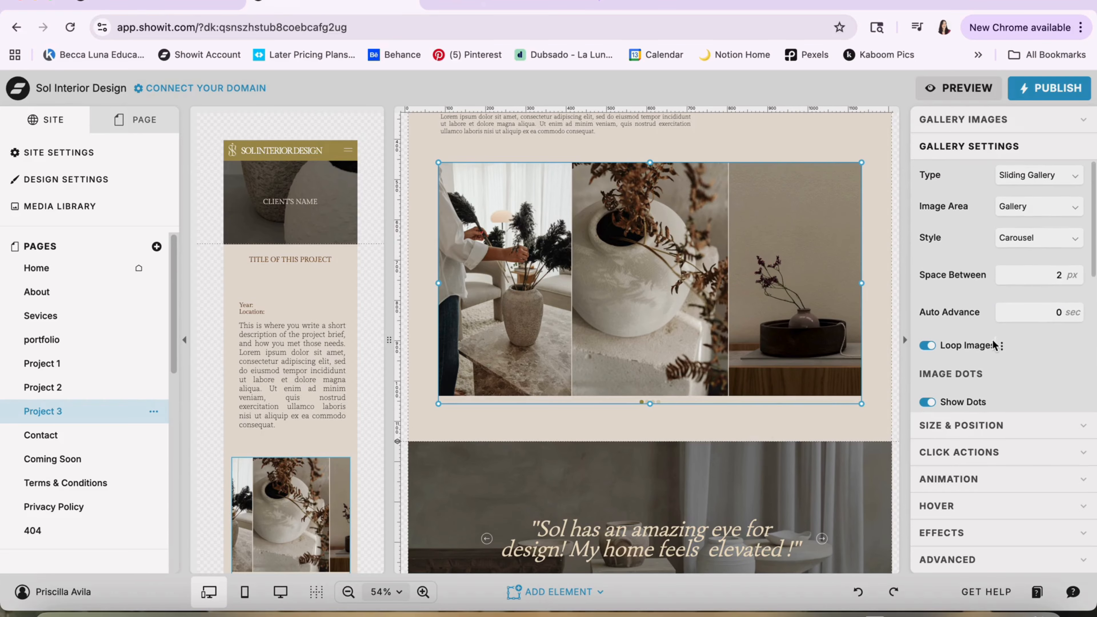
Change the Project 3 gallery's type to Tiled Gallery and undo the change
click(1028, 181)
click(1026, 224)
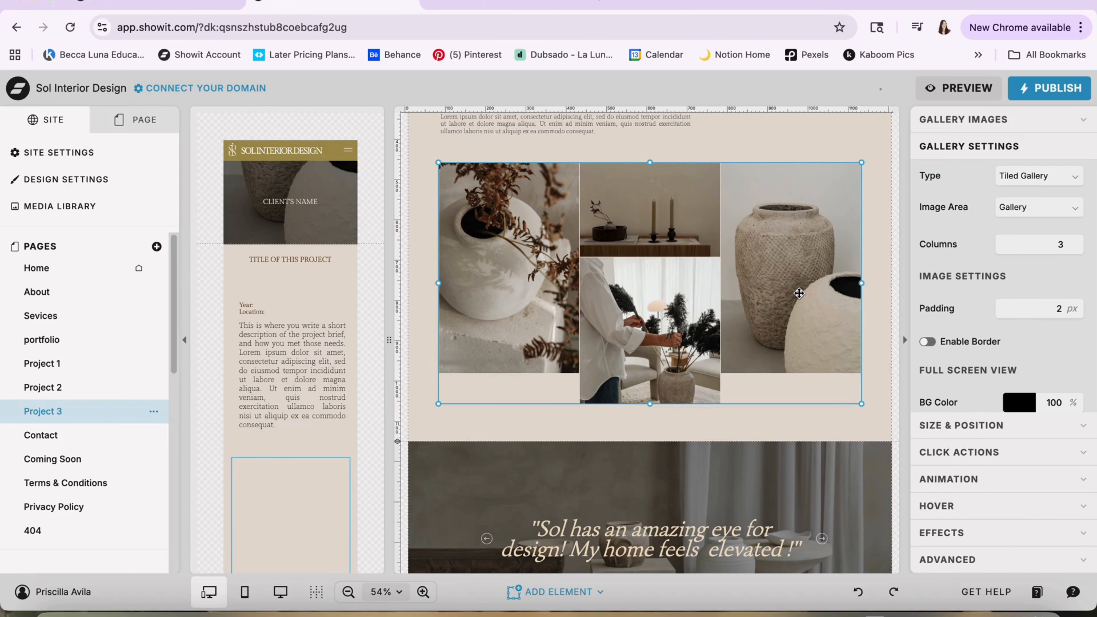
key(super+z)
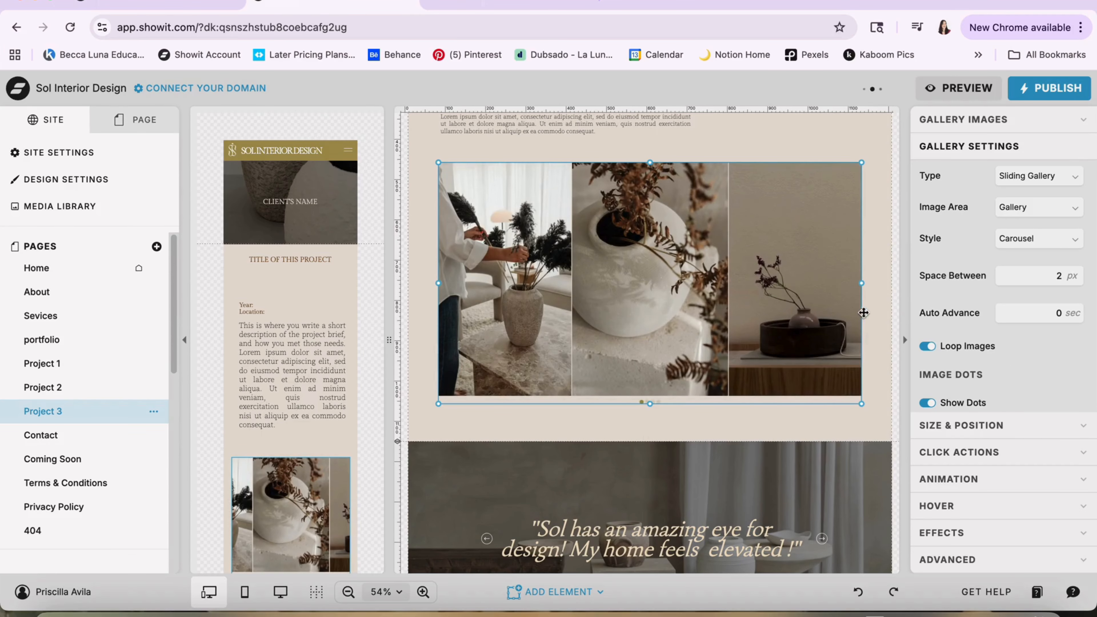
click(876, 319)
Look over the Home page's desktop layout from the main header to the interior design services section
scroll(876, 315, down, 5)
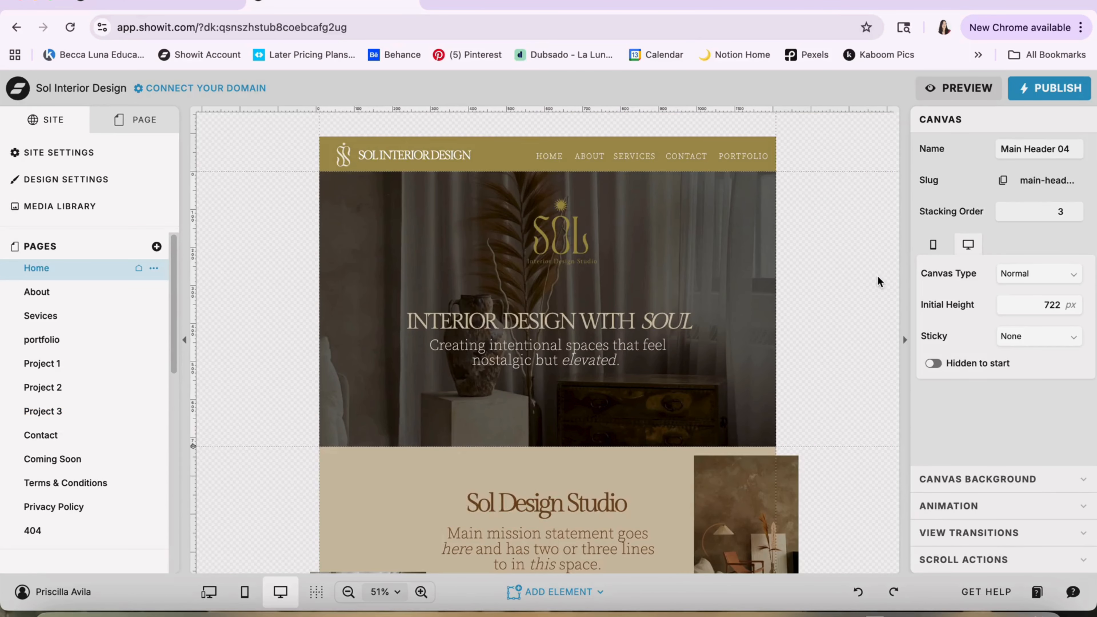
scroll(877, 278, down, 7)
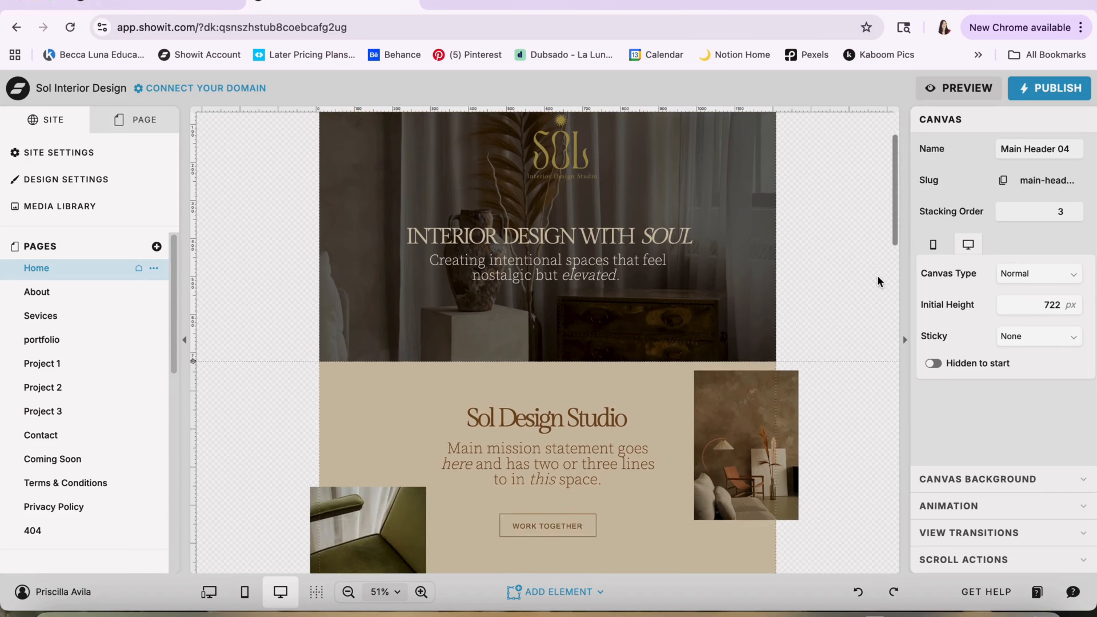
scroll(543, 339, down, 8)
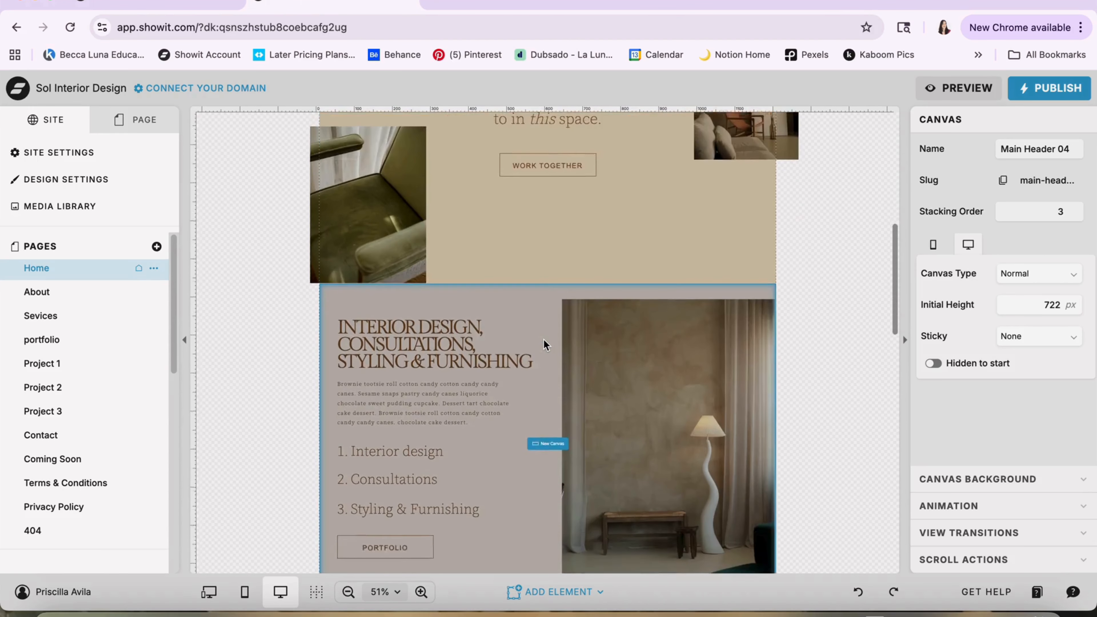
Look through the lower Home page sections, the About, Sevices and portfolio page layouts, and the lists of pages and site canvases
scroll(375, 373, down, 9)
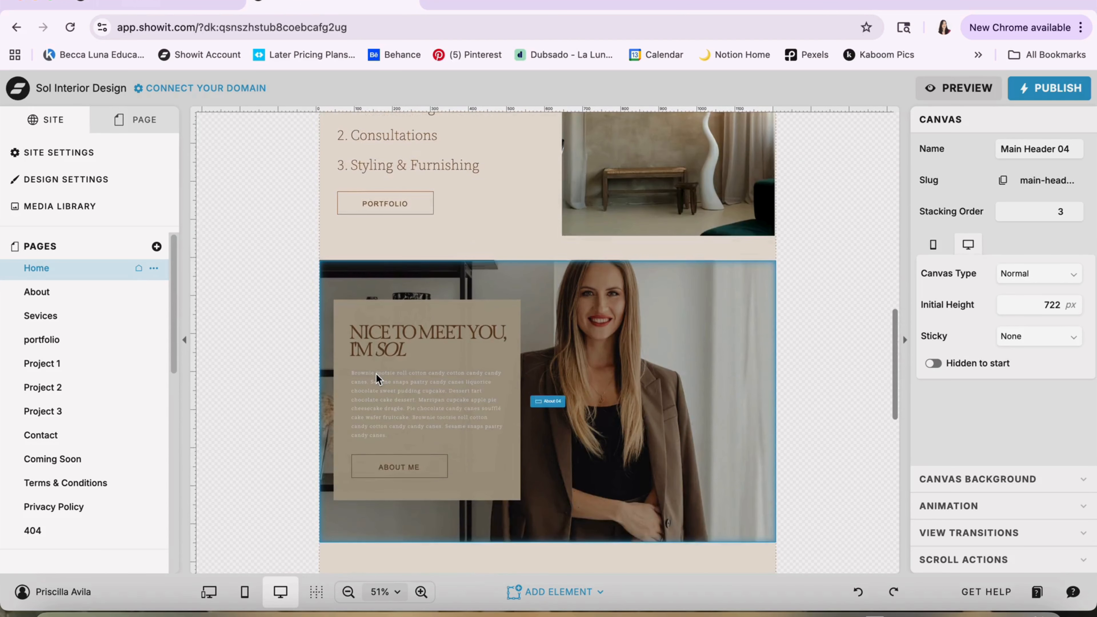
click(85, 292)
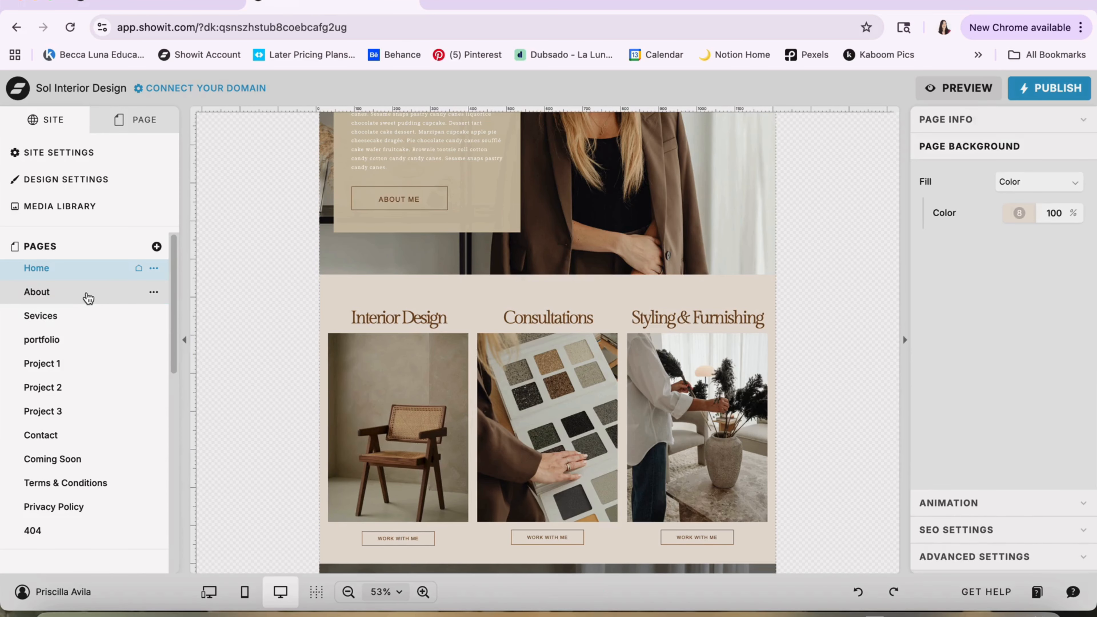
scroll(326, 314, up, 15)
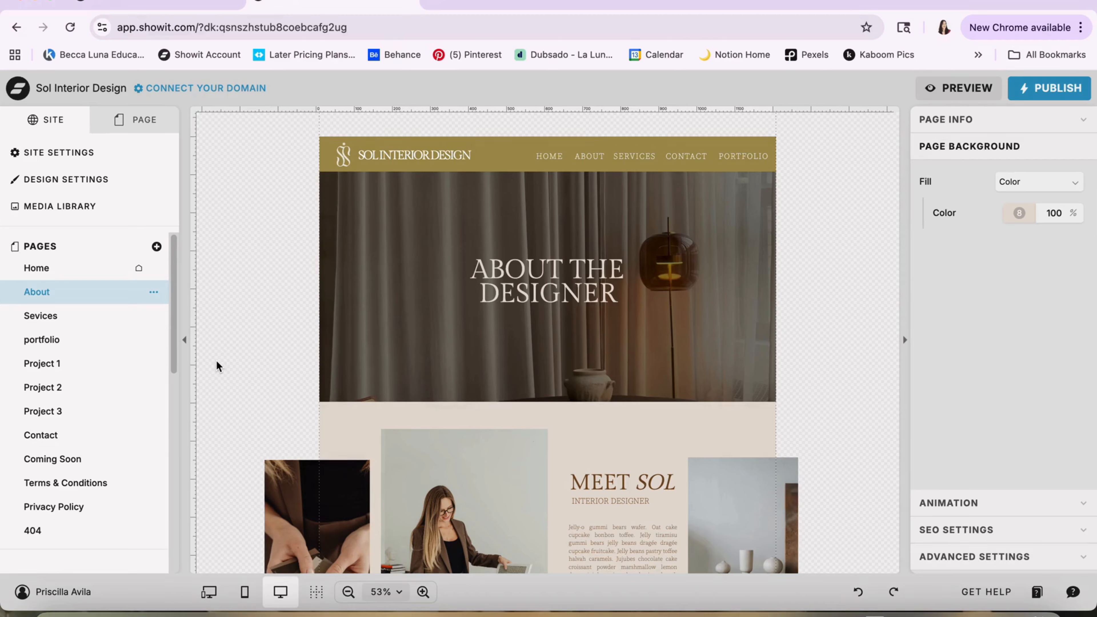
click(26, 318)
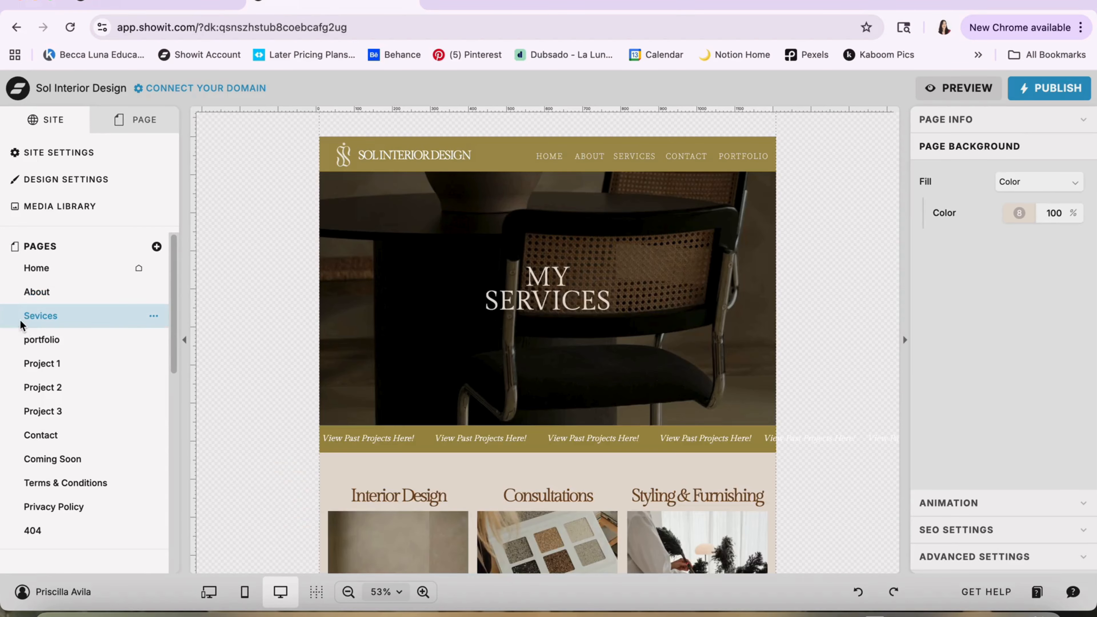
click(42, 339)
scroll(59, 394, down, 10)
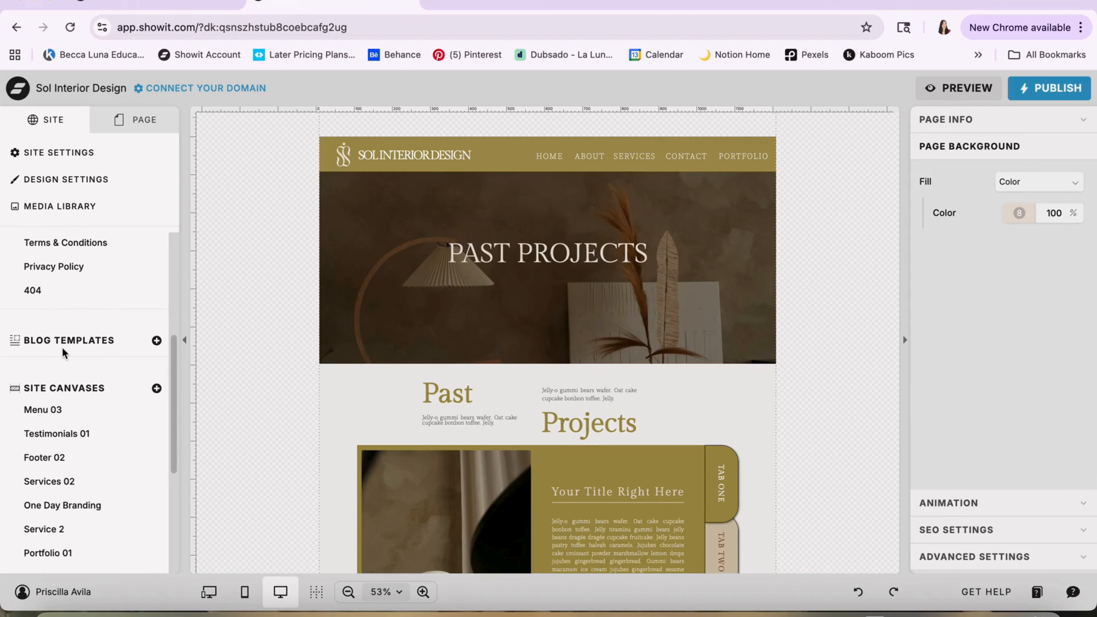
scroll(69, 469, down, 5)
scroll(67, 465, up, 15)
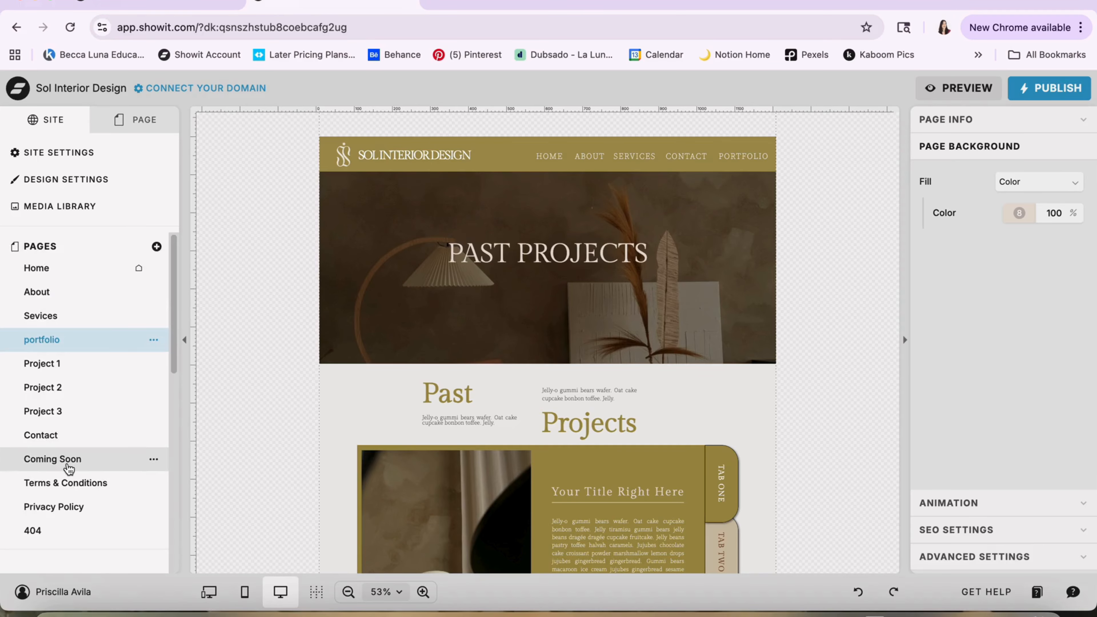
Return to the Home page and select its Main Header 04 canvas
click(86, 279)
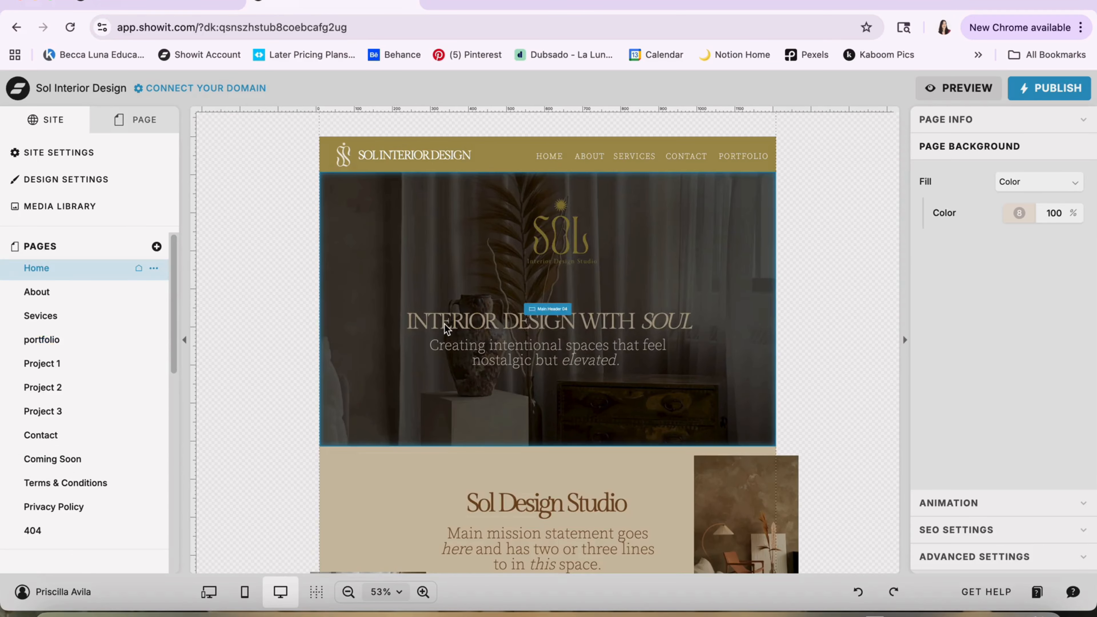
click(447, 328)
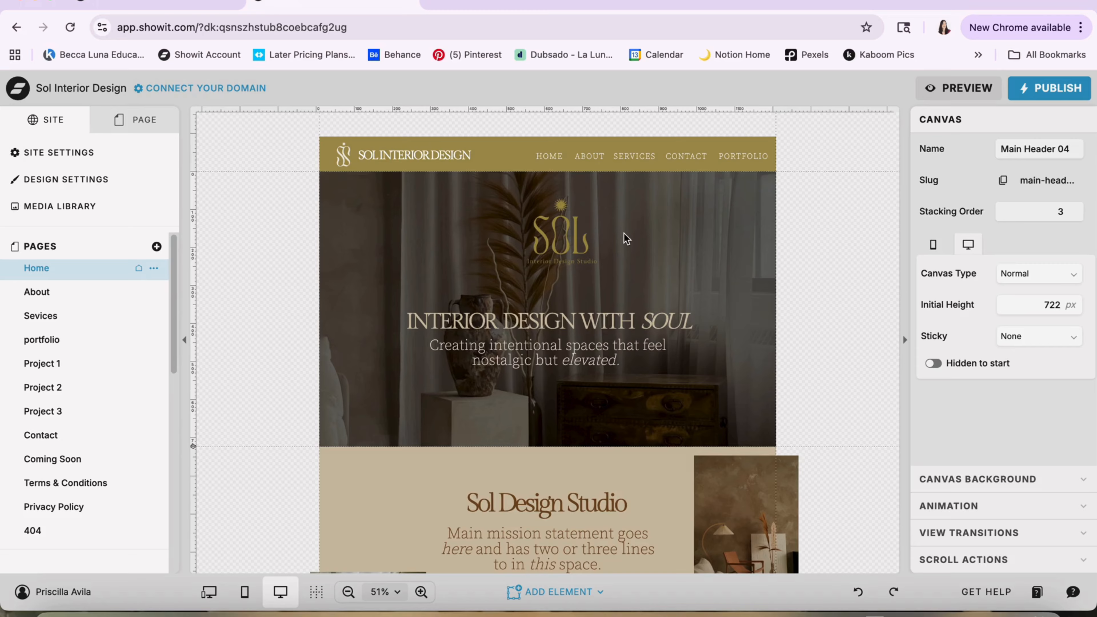